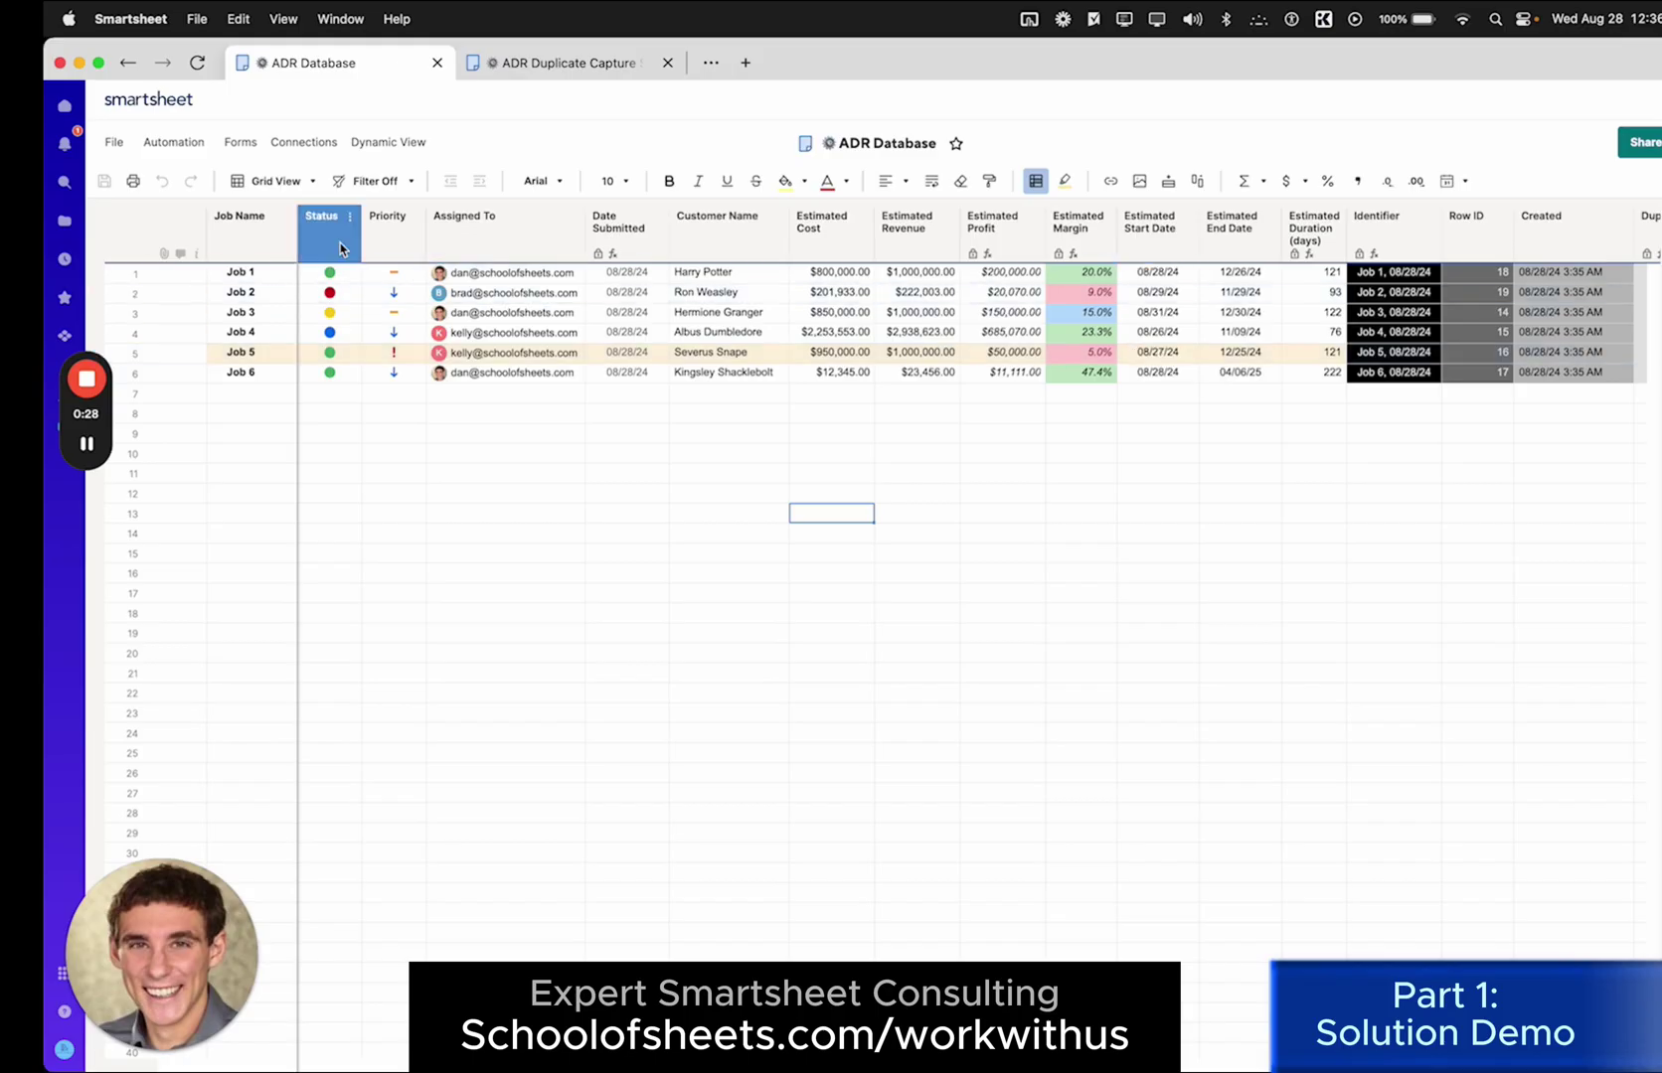
# Copy the Job 3 row into empty row 7 and save the sheet.
pyautogui.moveTo(441, 280)
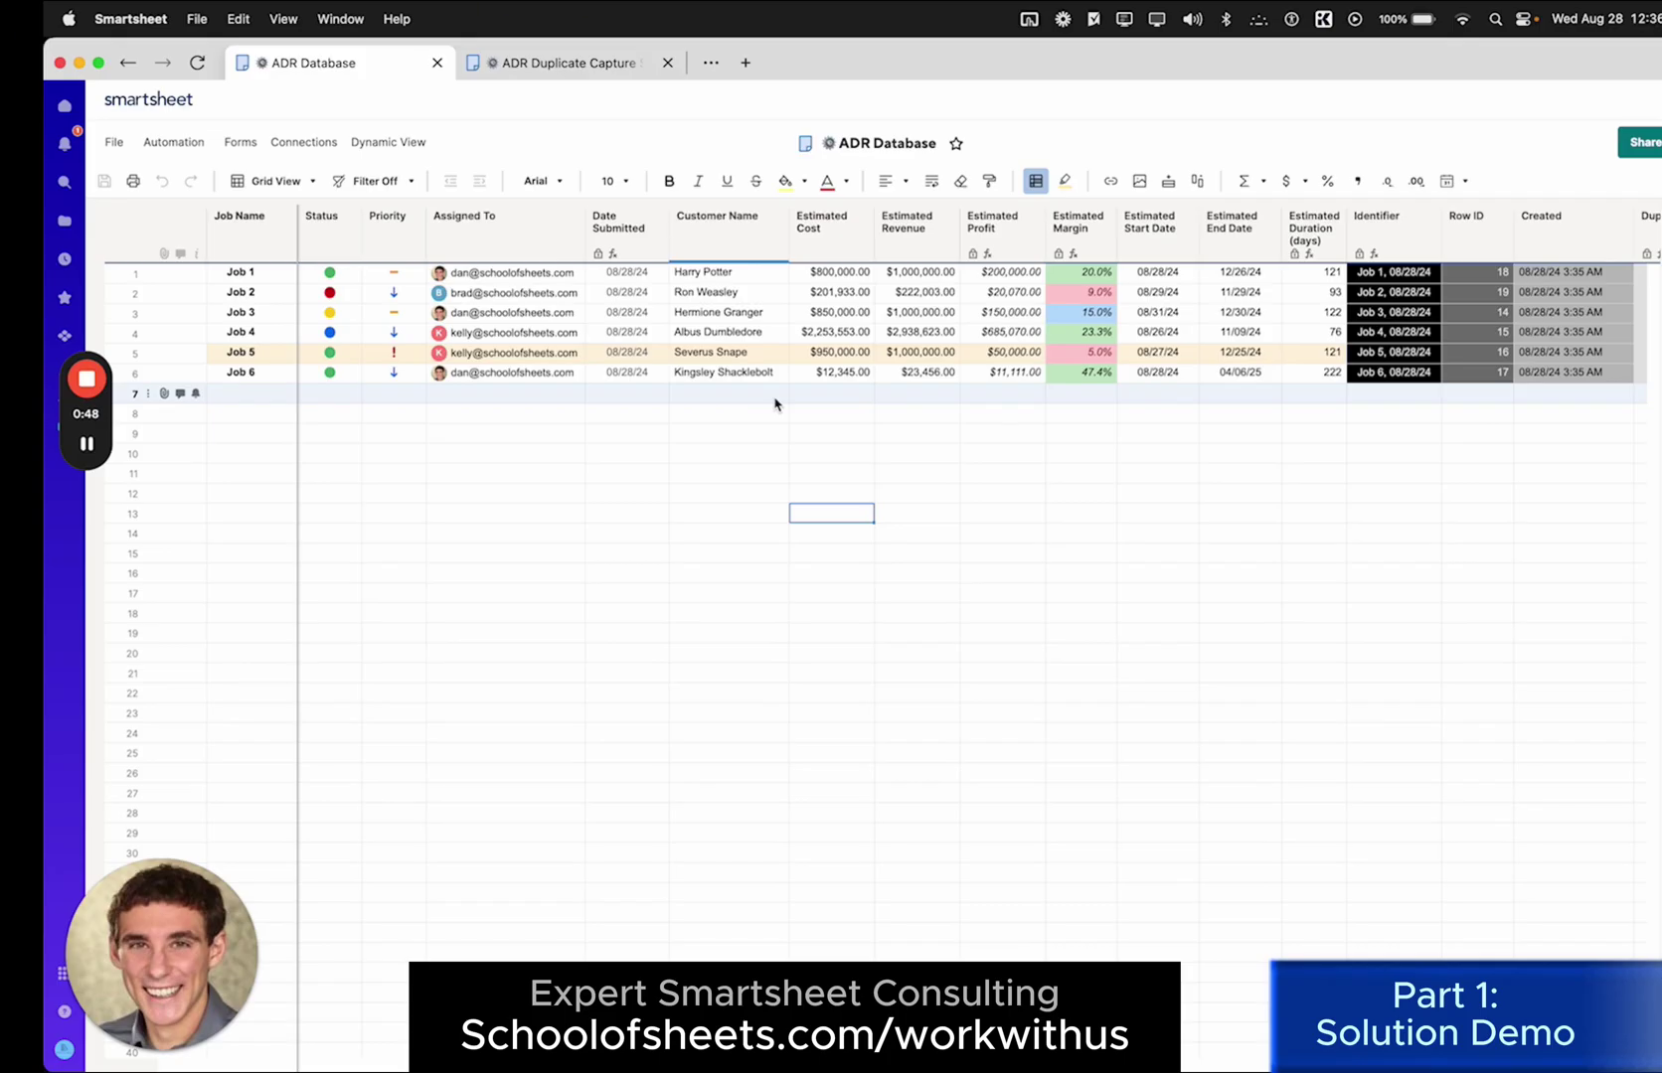
pyautogui.moveTo(84, 448)
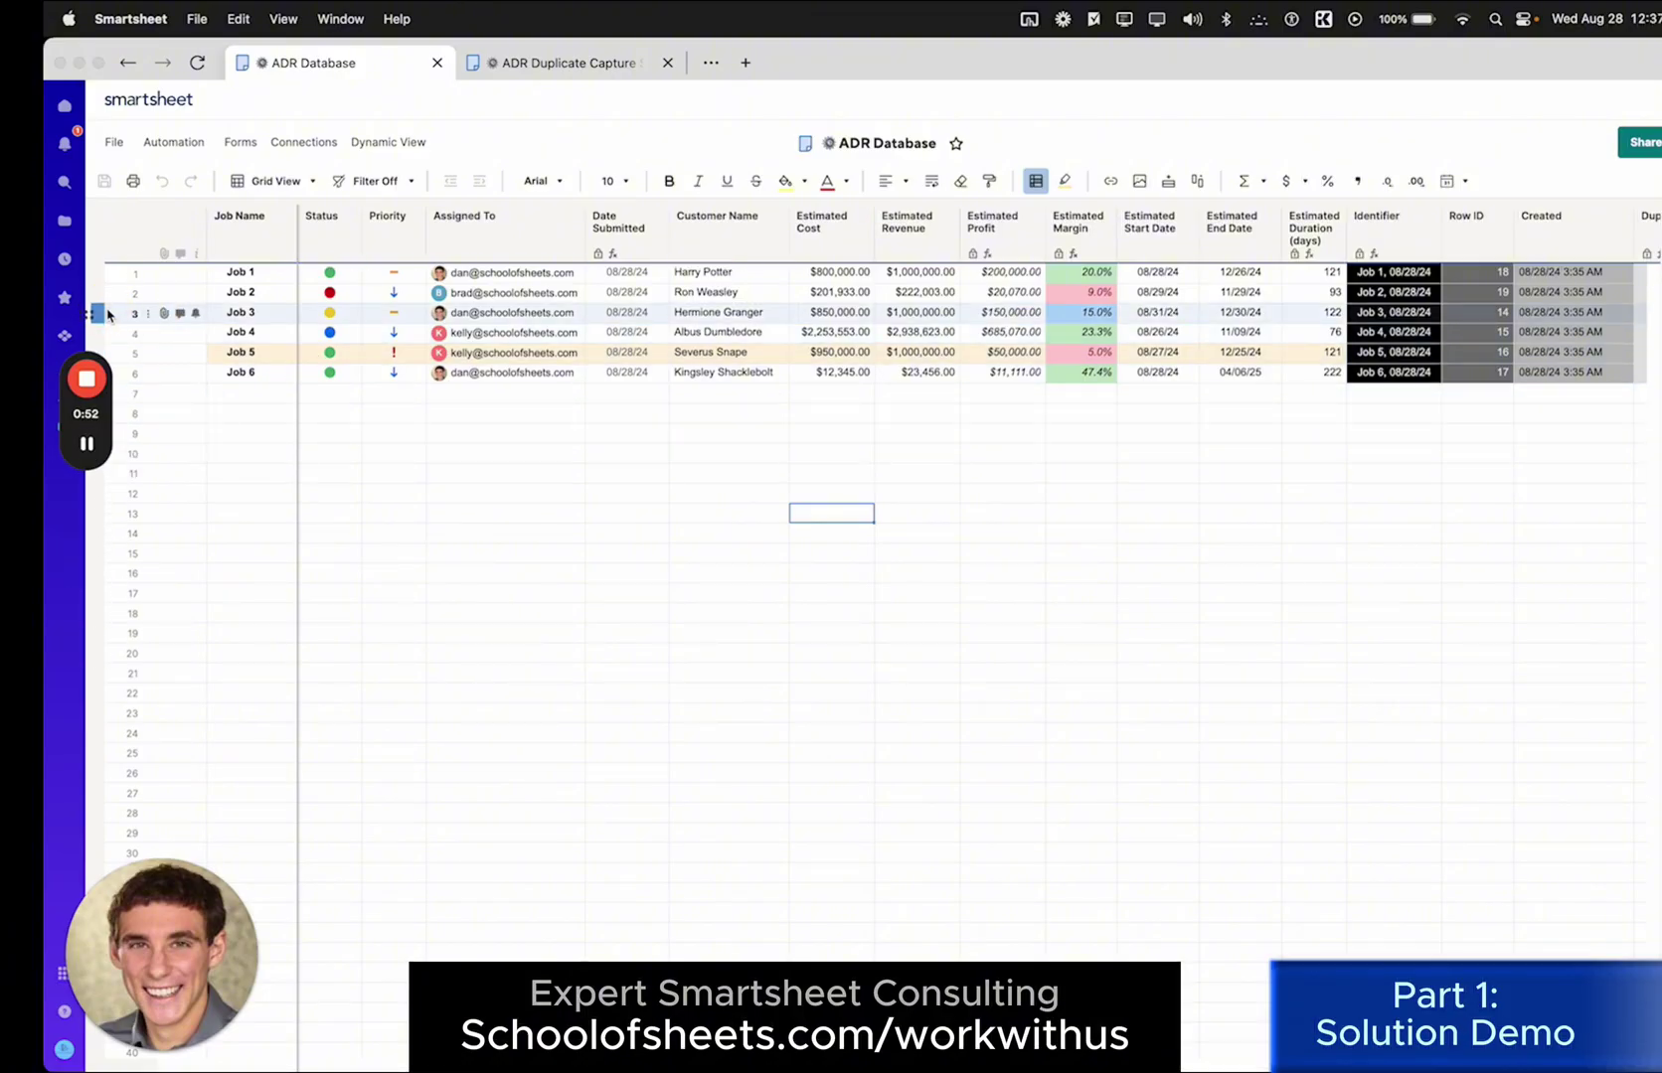
pyautogui.click(137, 318)
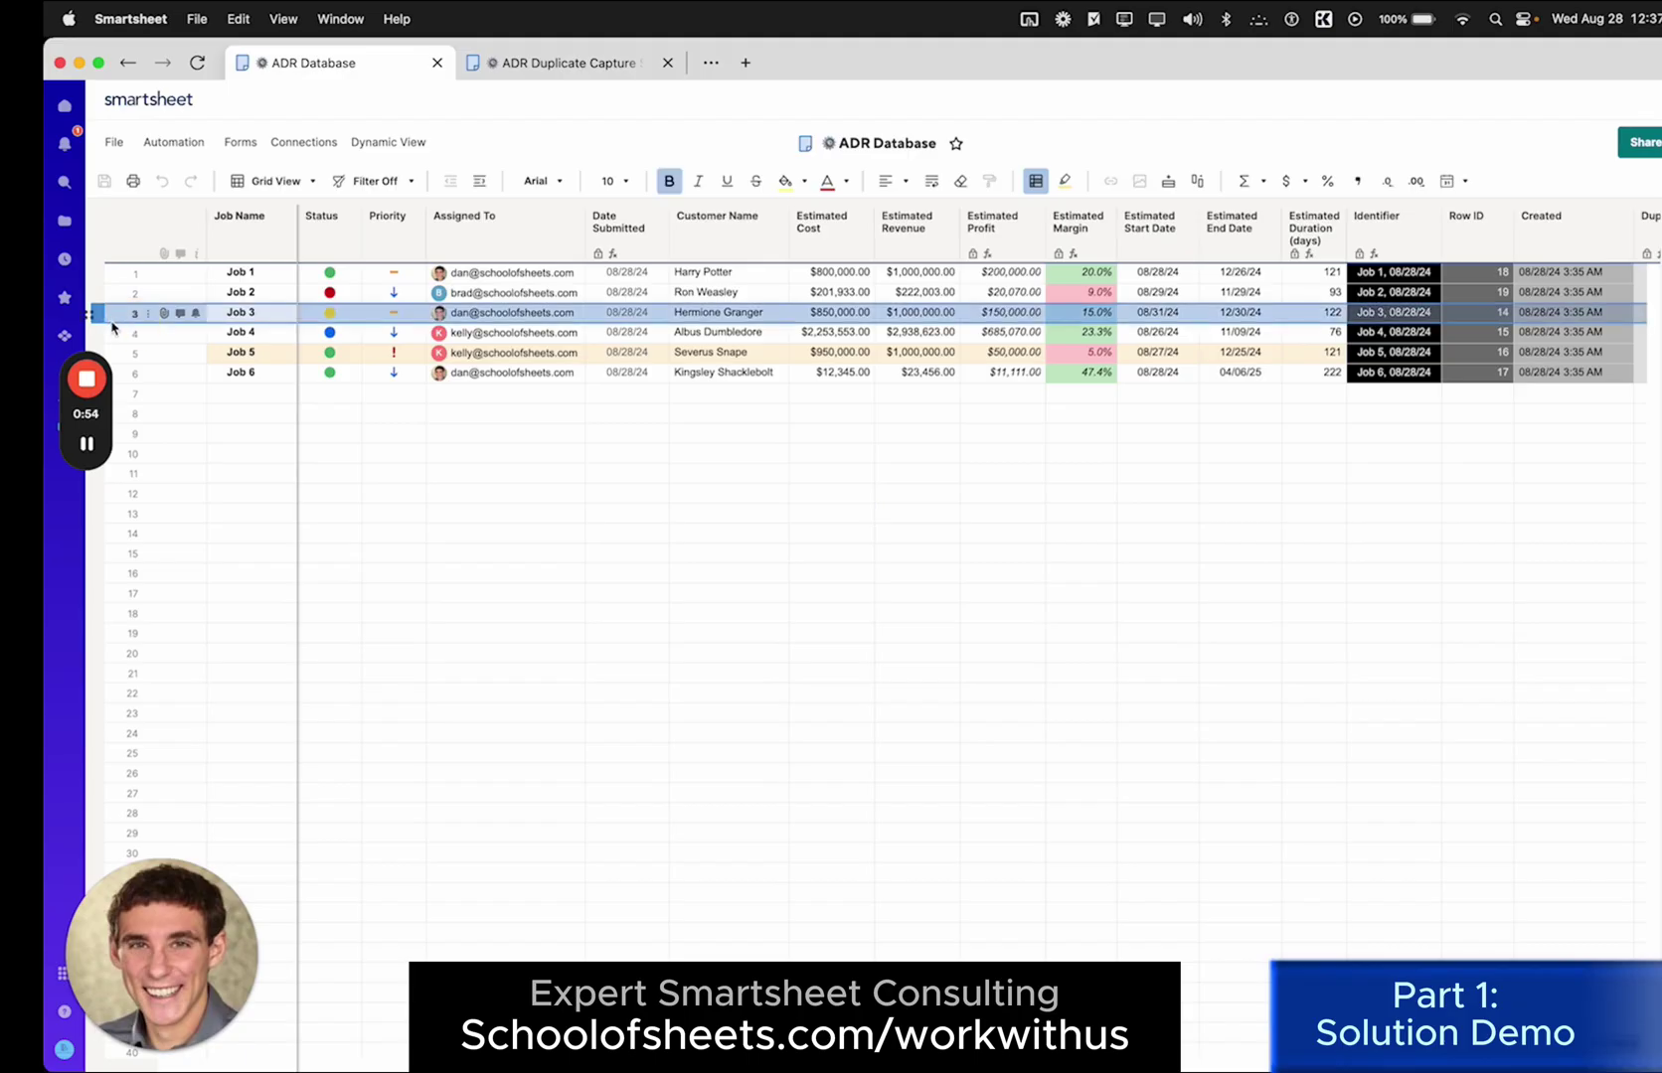
pyautogui.press('super+c')
pyautogui.moveTo(112, 442); pyautogui.dragTo(111, 612)
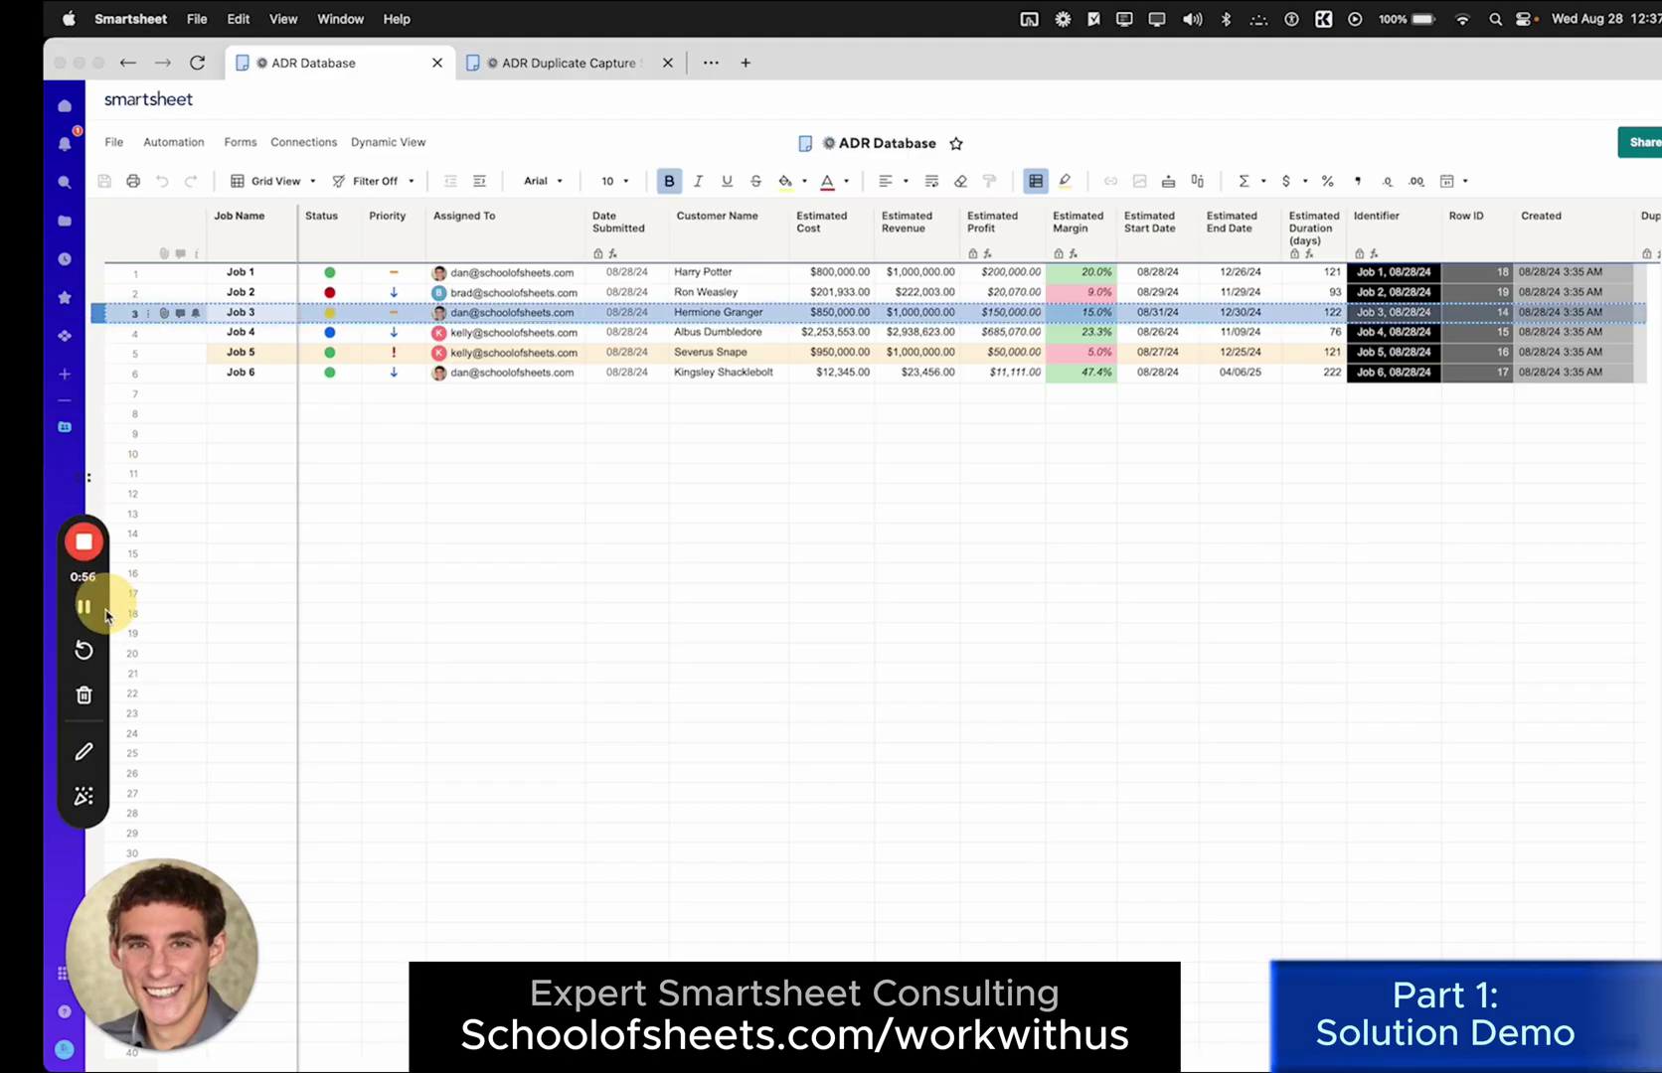
pyautogui.click(124, 396)
pyautogui.press('super+v')
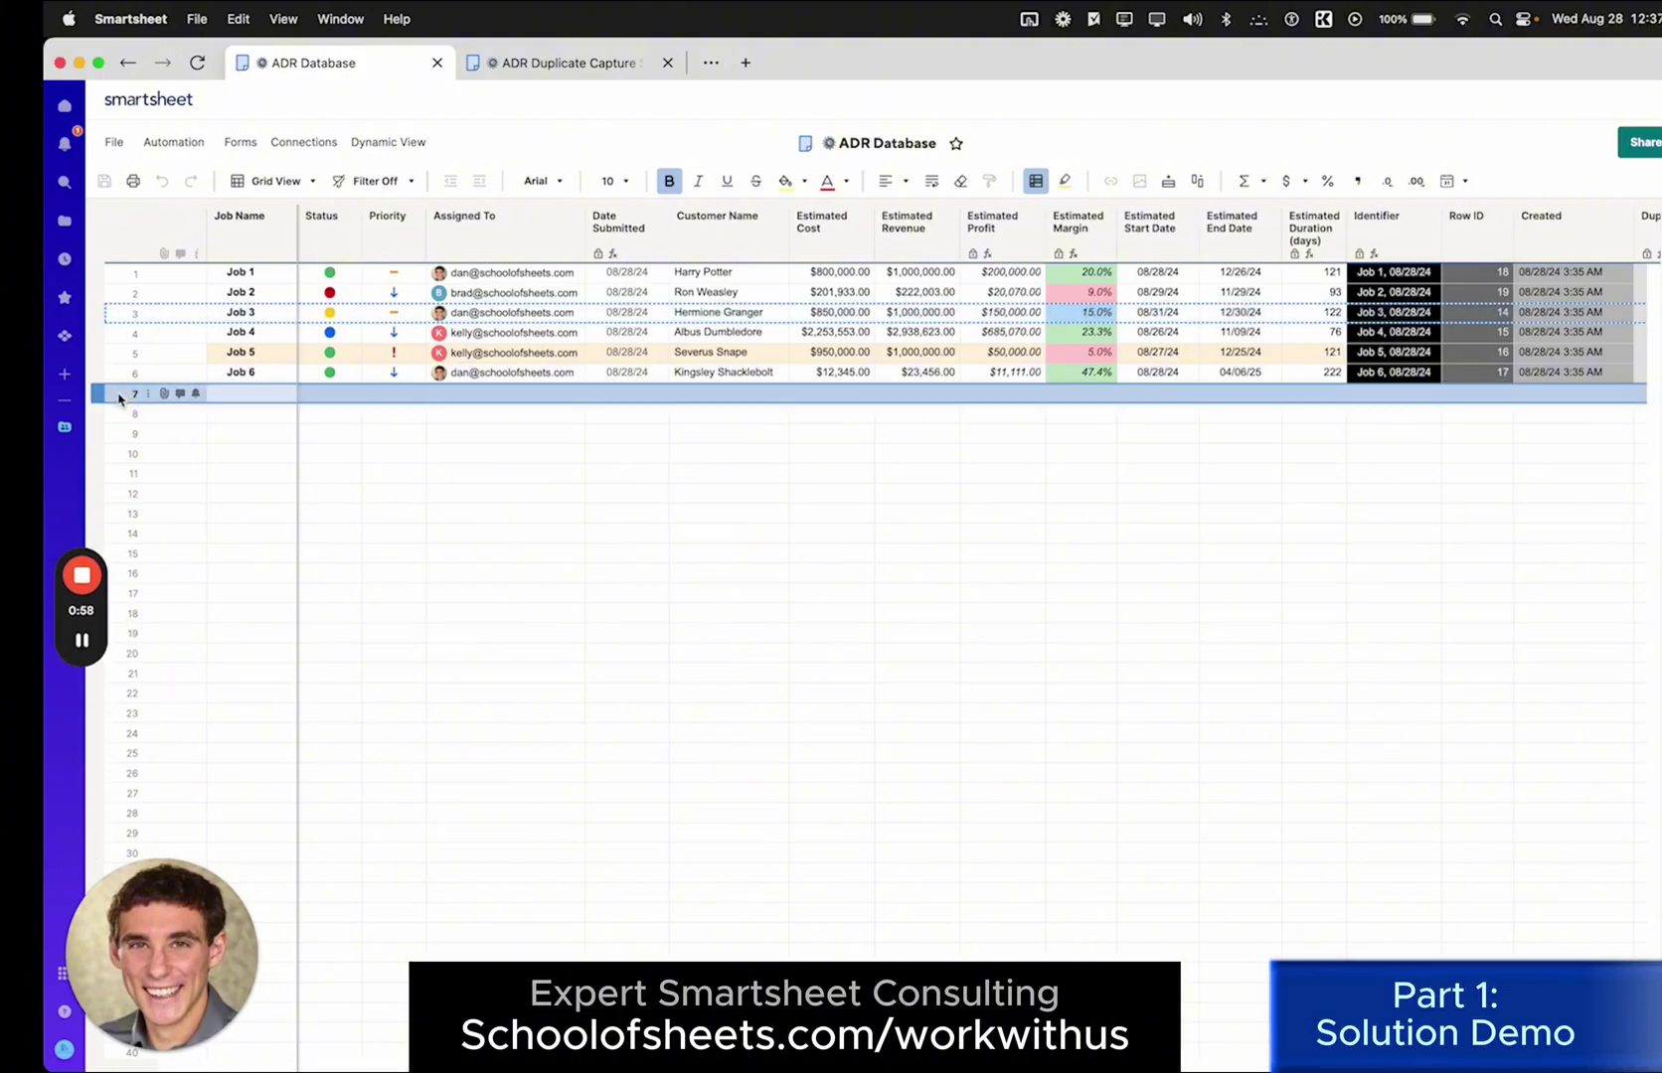
pyautogui.press('super+s')
# Compare the copy with the original Job 3 row, then refresh to apply the automation's move.
pyautogui.click(502, 433)
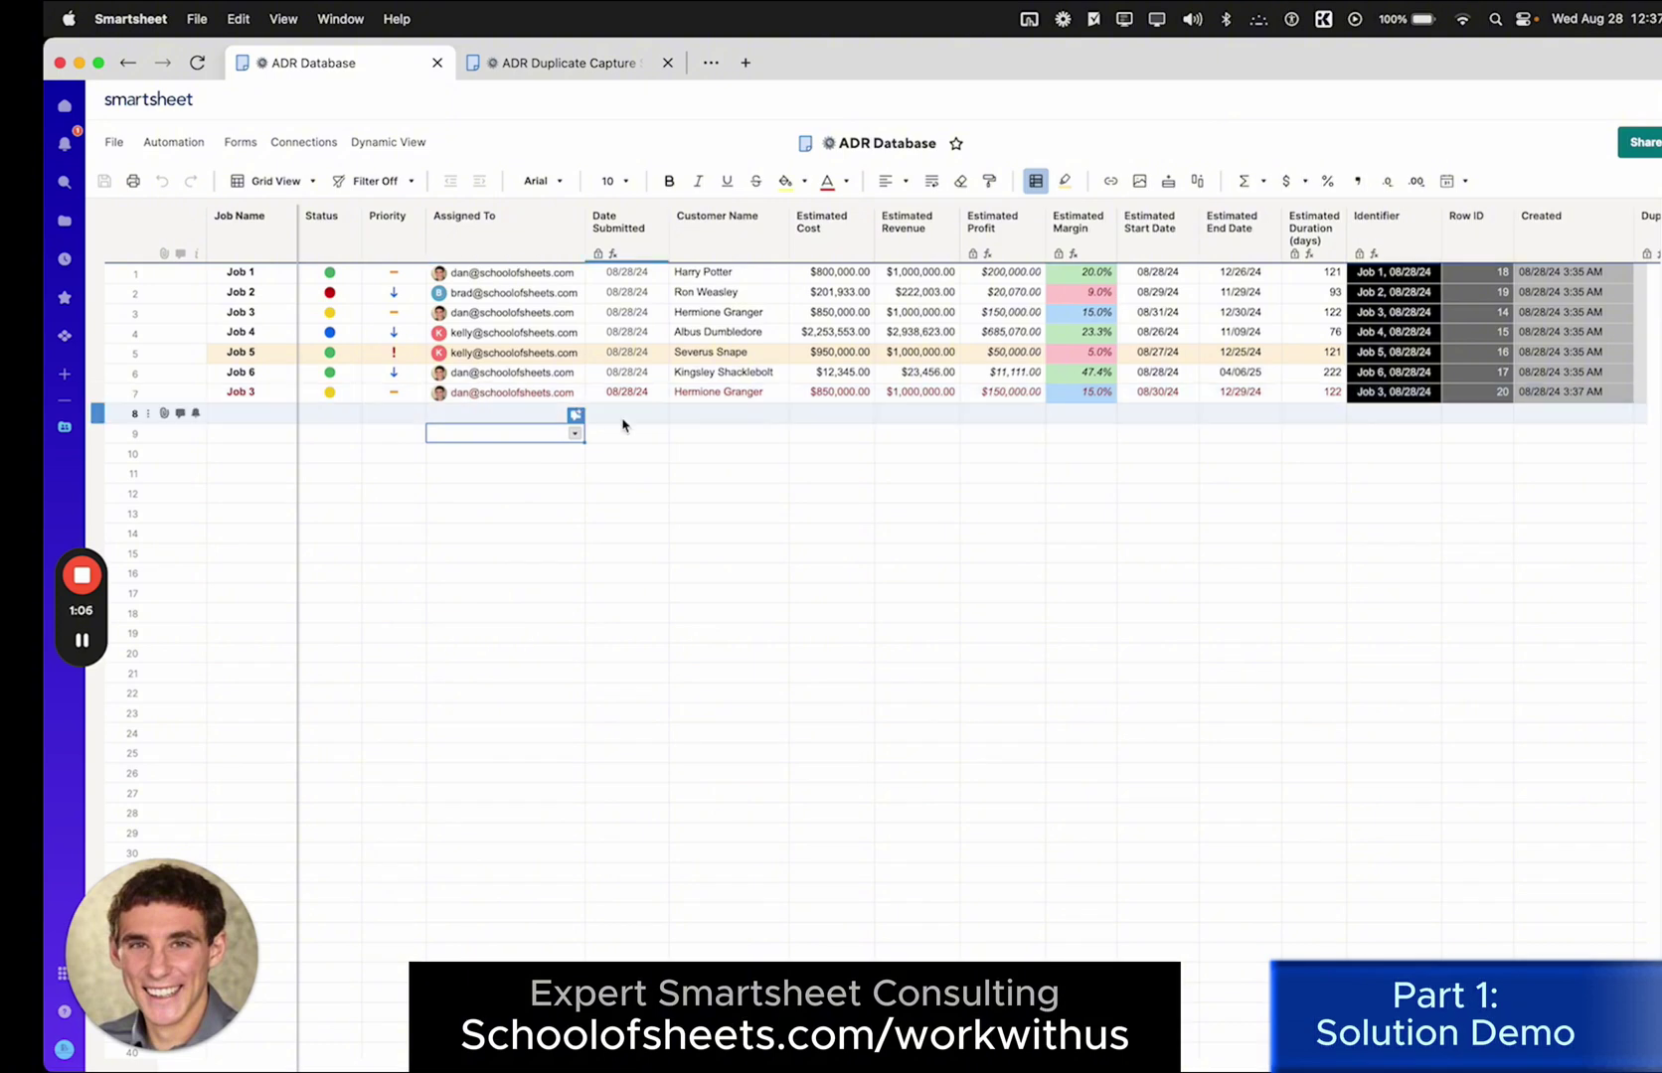
pyautogui.hscroll(5, 624, 420)
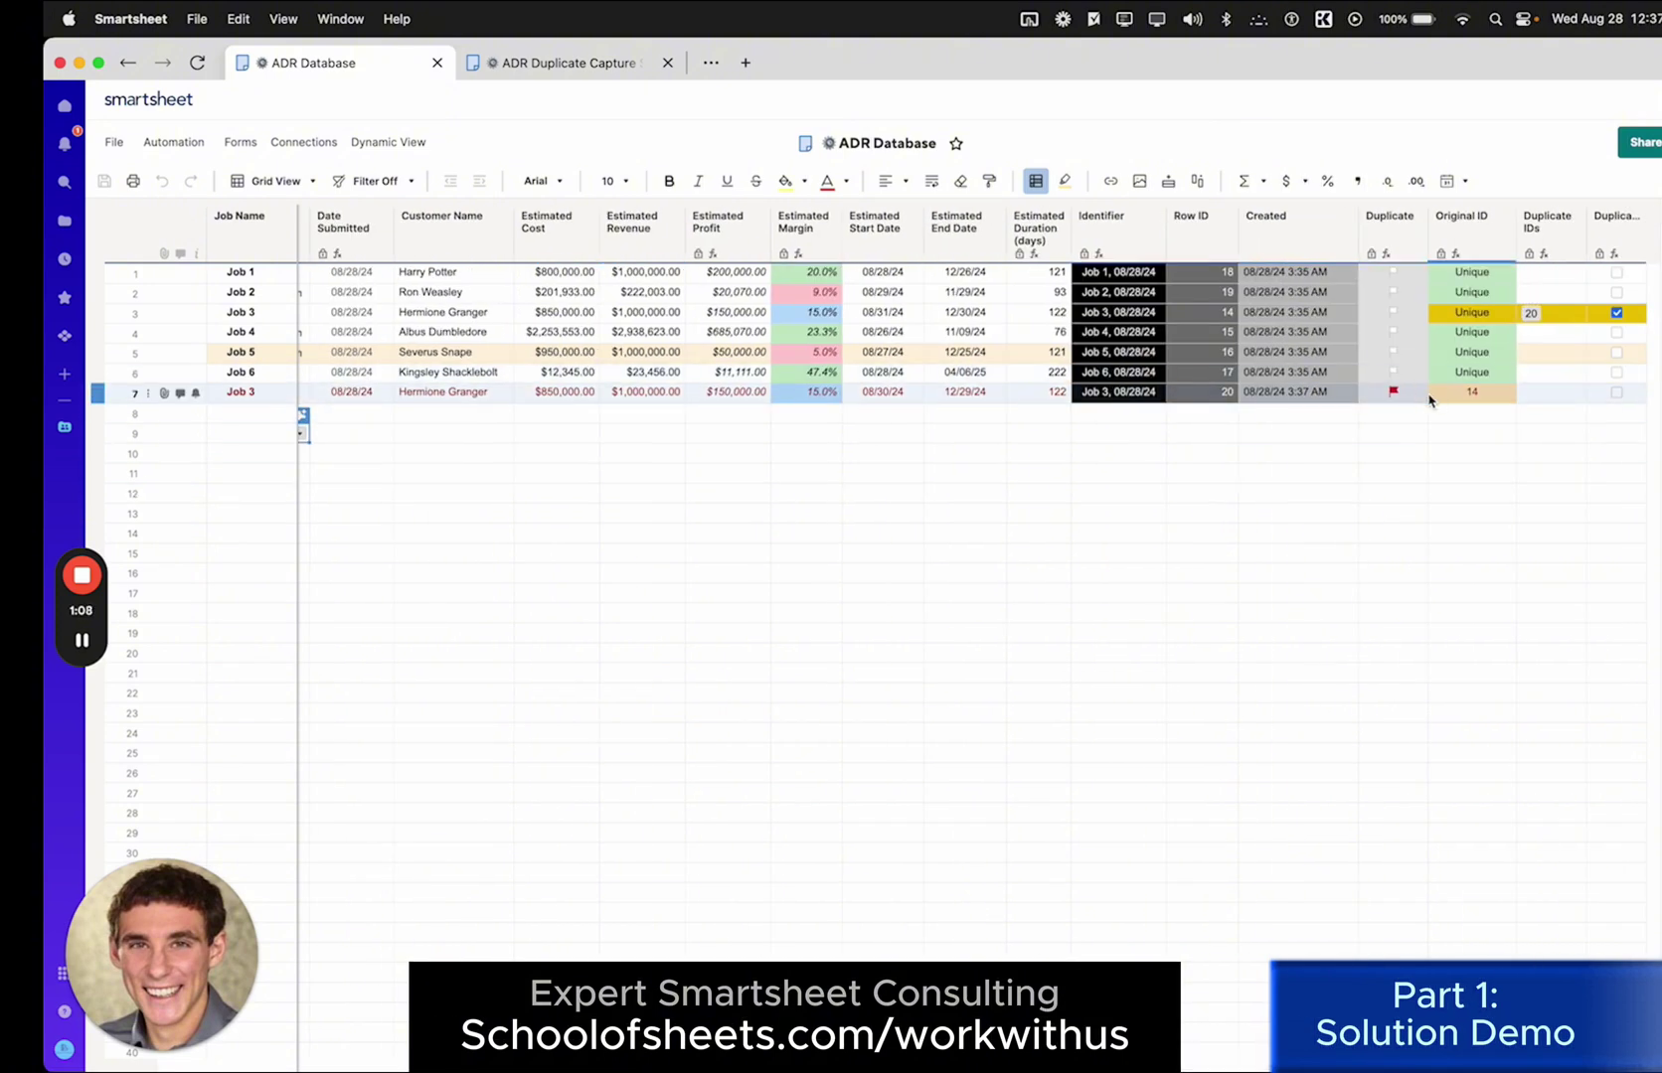
pyautogui.click(111, 318)
pyautogui.moveTo(1391, 290); pyautogui.dragTo(1404, 305)
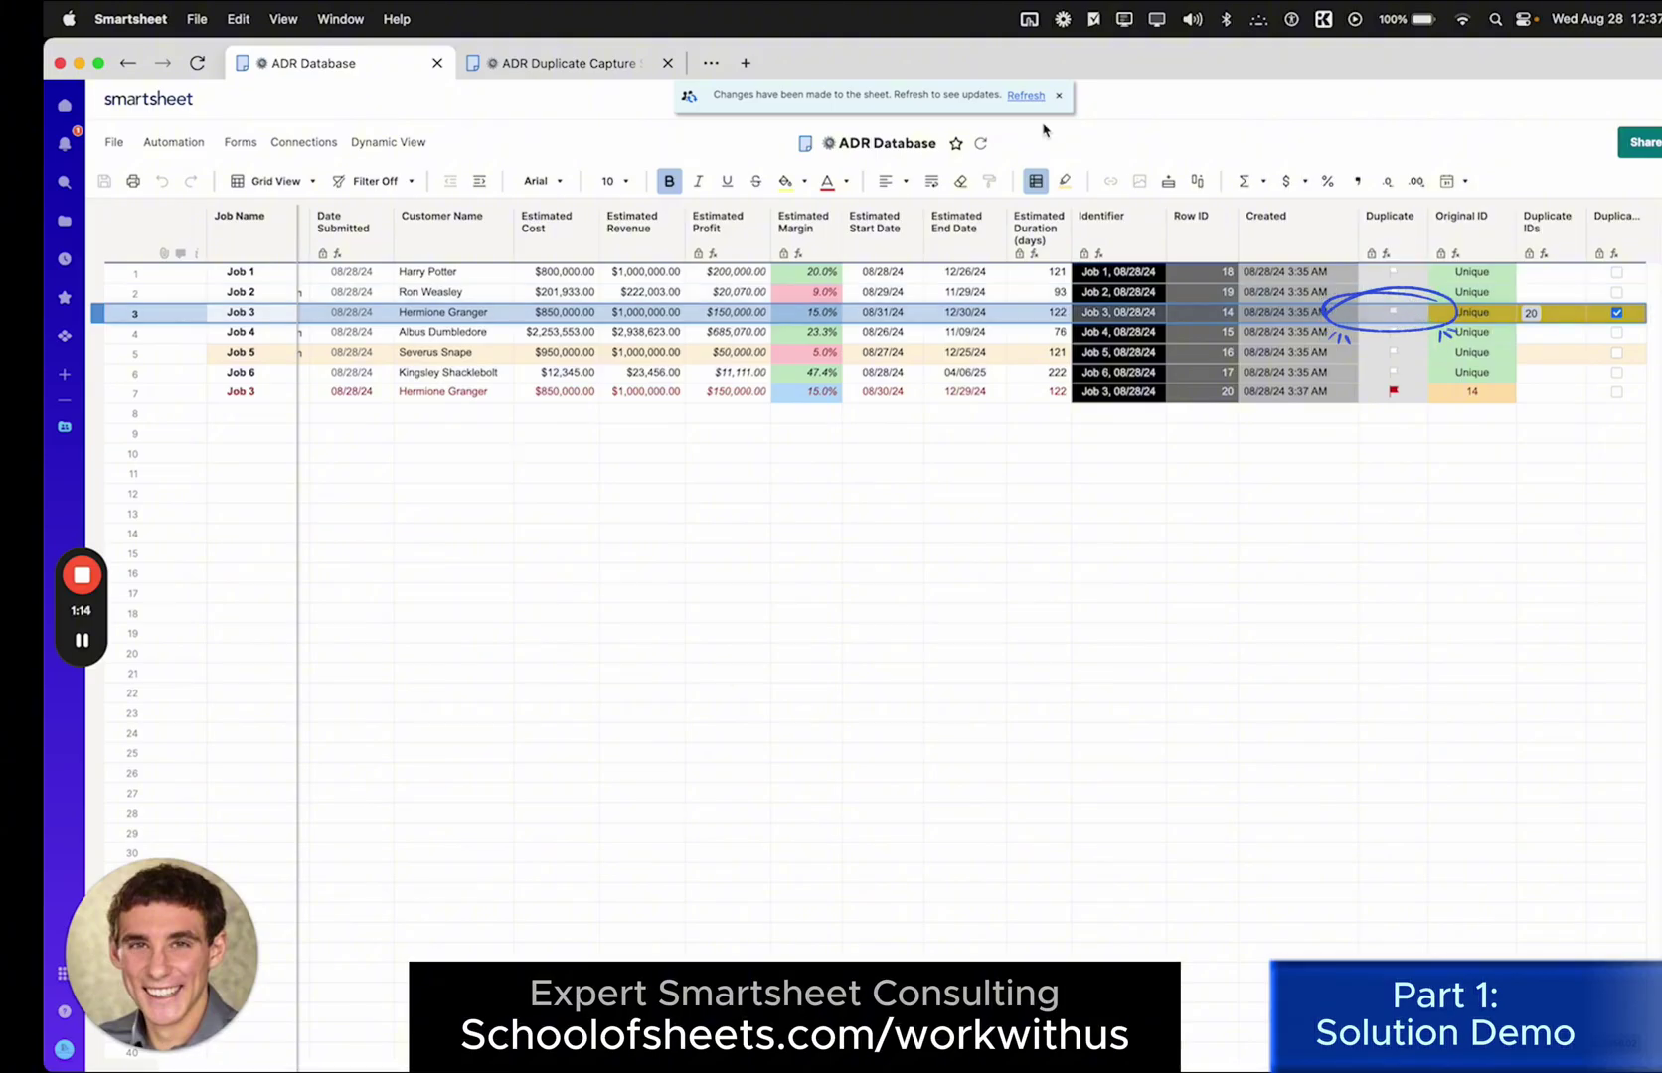
pyautogui.click(1021, 97)
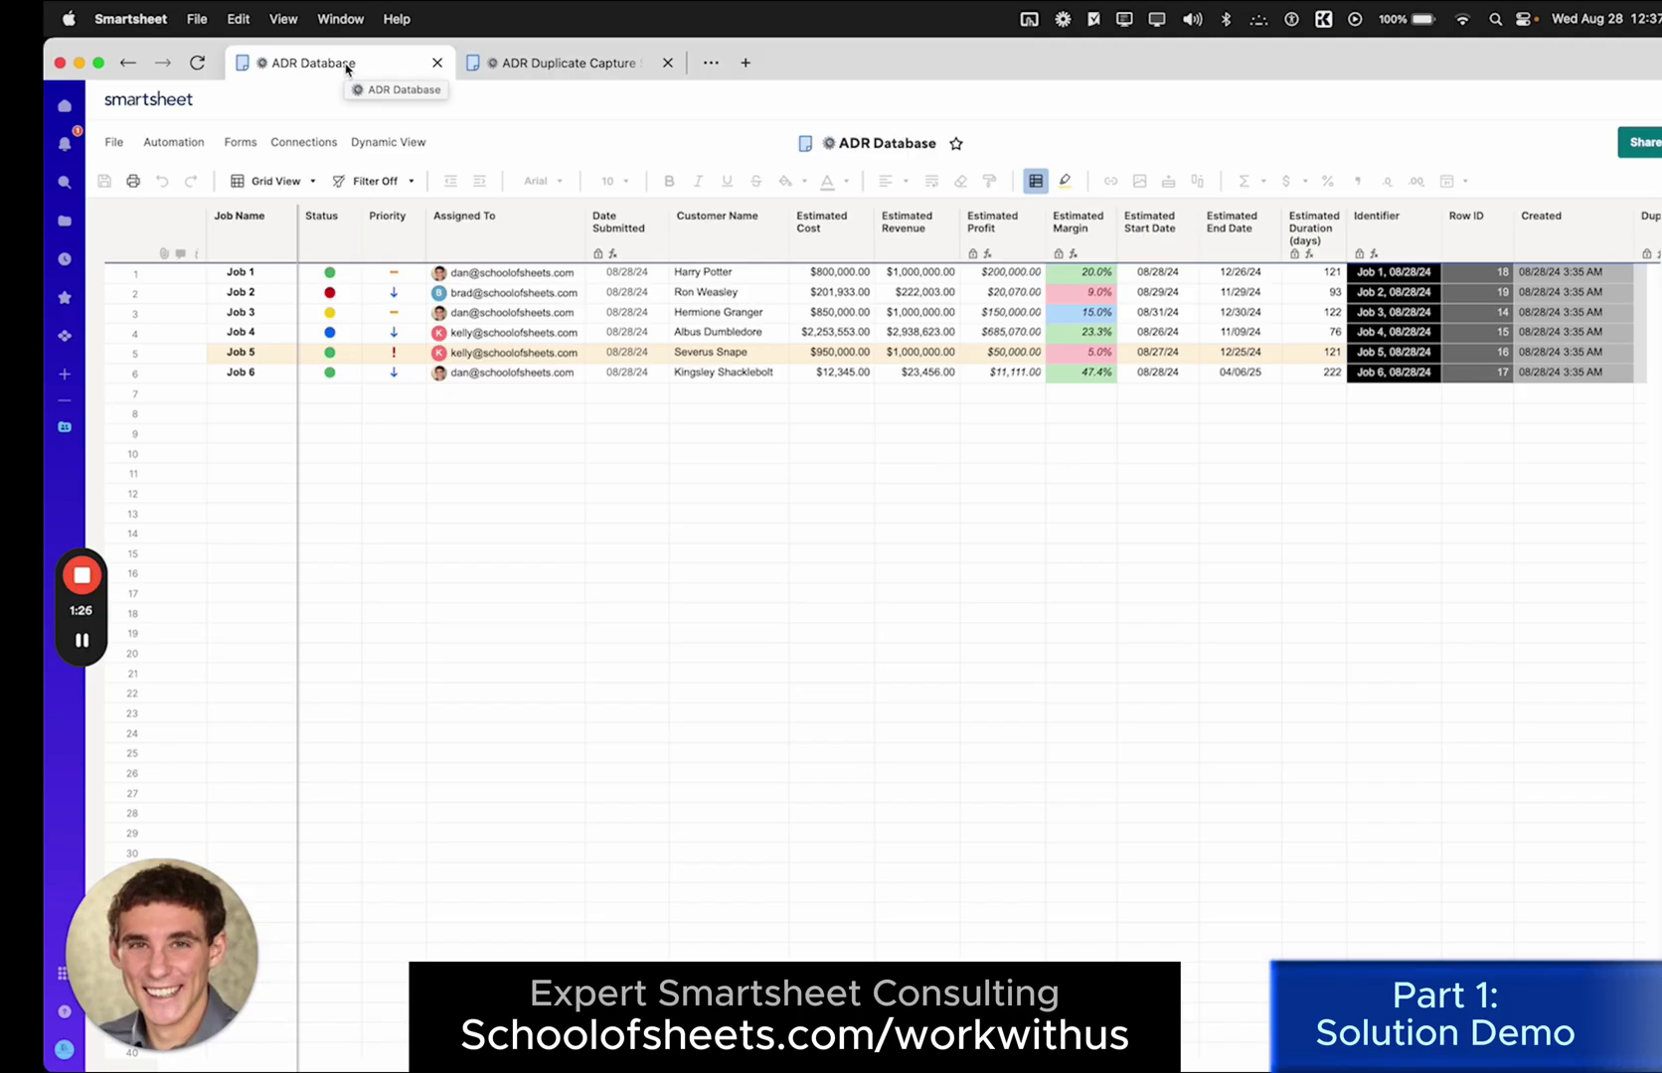
# Check the Duplicate Capture Sheet, then deactivate the 'Move Duplicates to Capture Sheet' workflow from ADR Database's automation list.
pyautogui.click(518, 66)
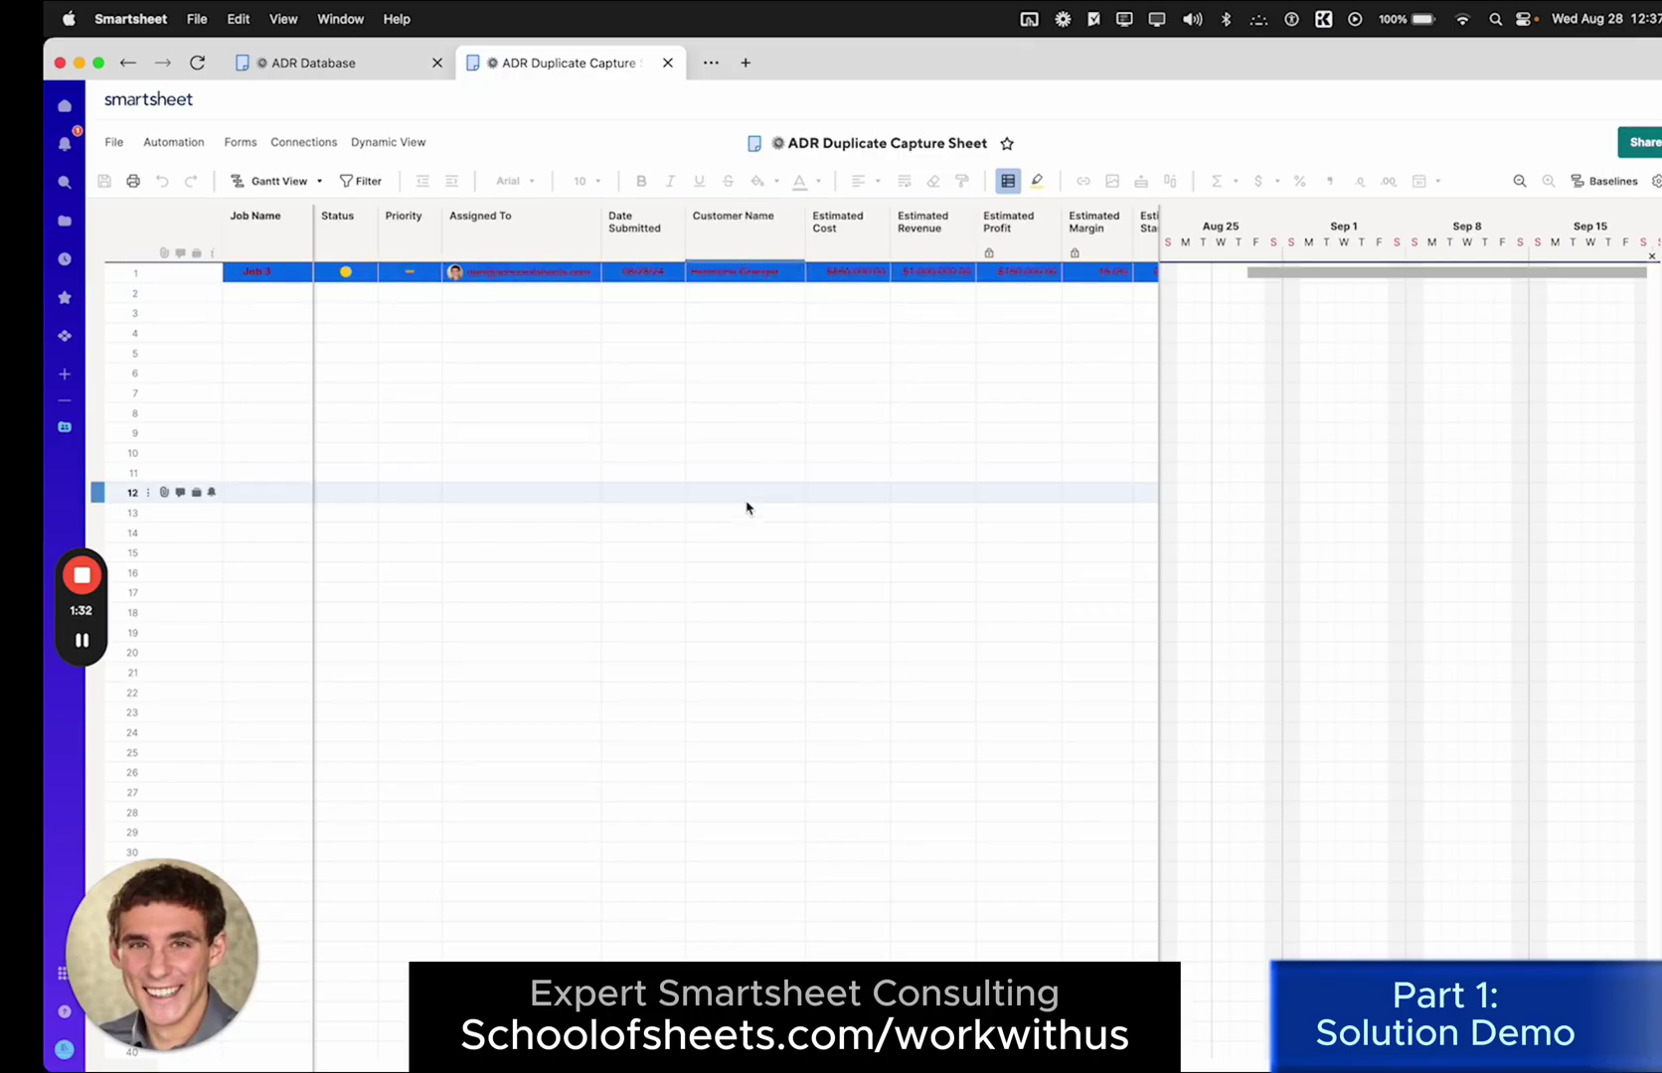
pyautogui.click(337, 67)
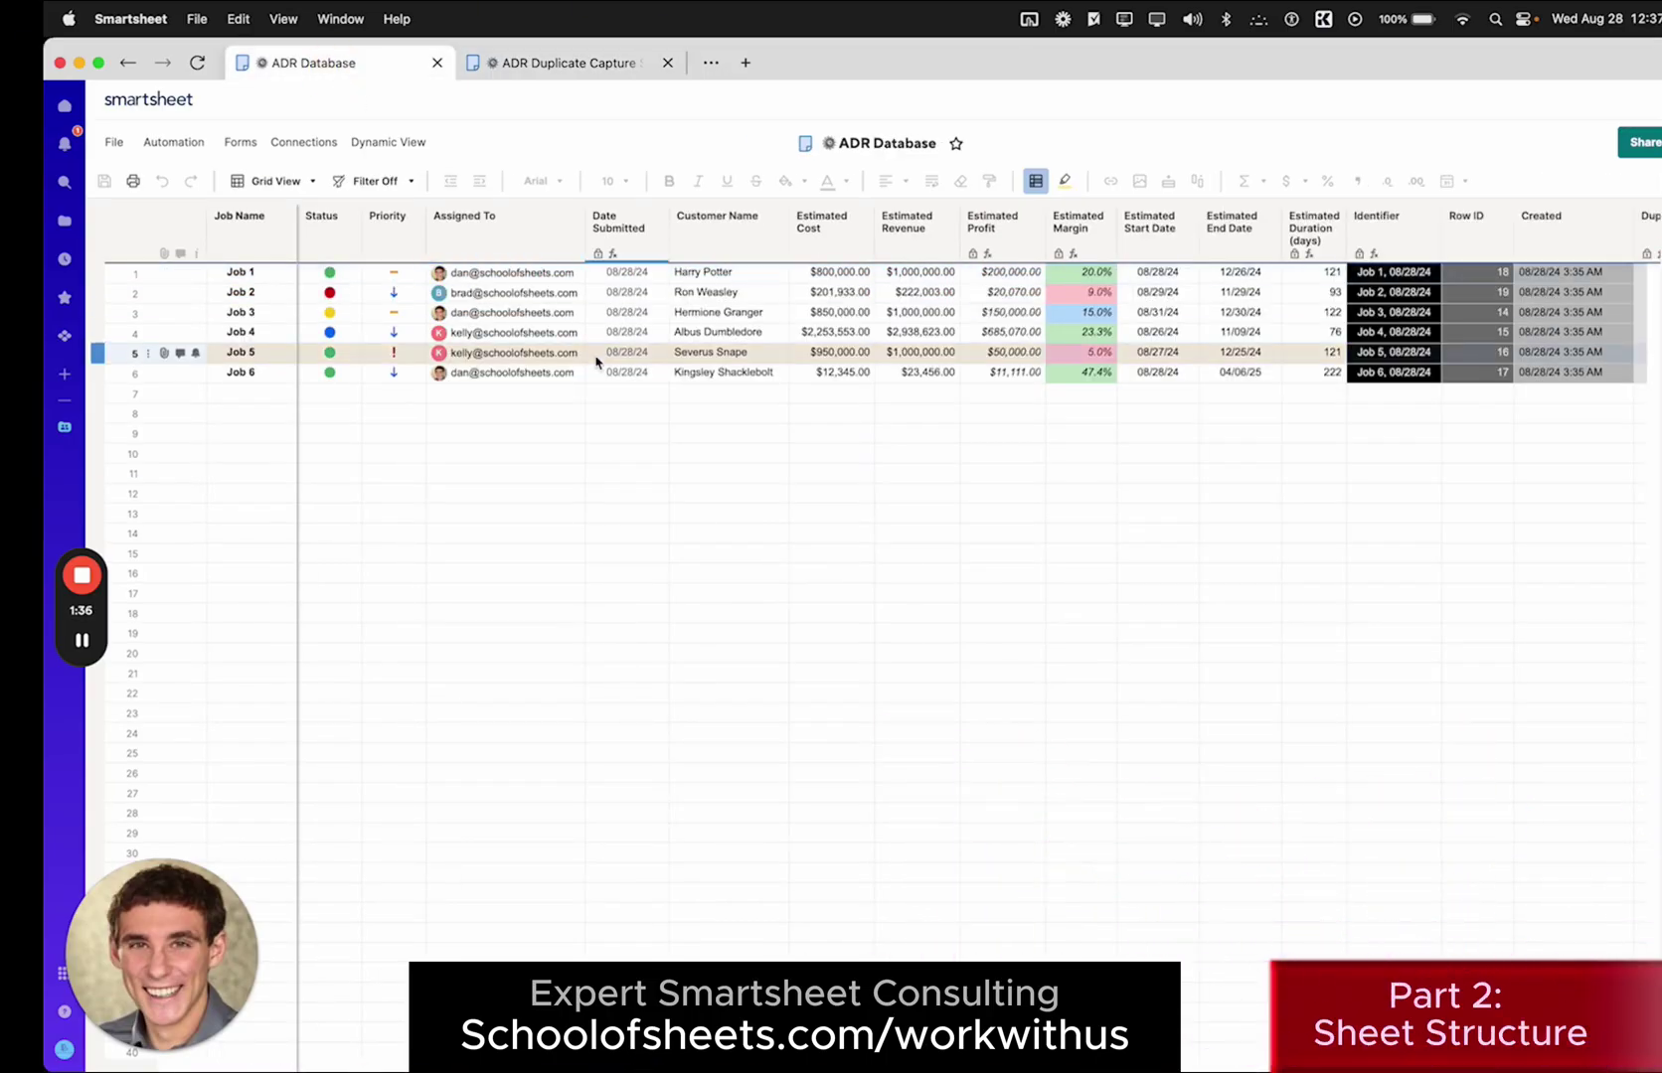
pyautogui.click(194, 149)
pyautogui.click(248, 230)
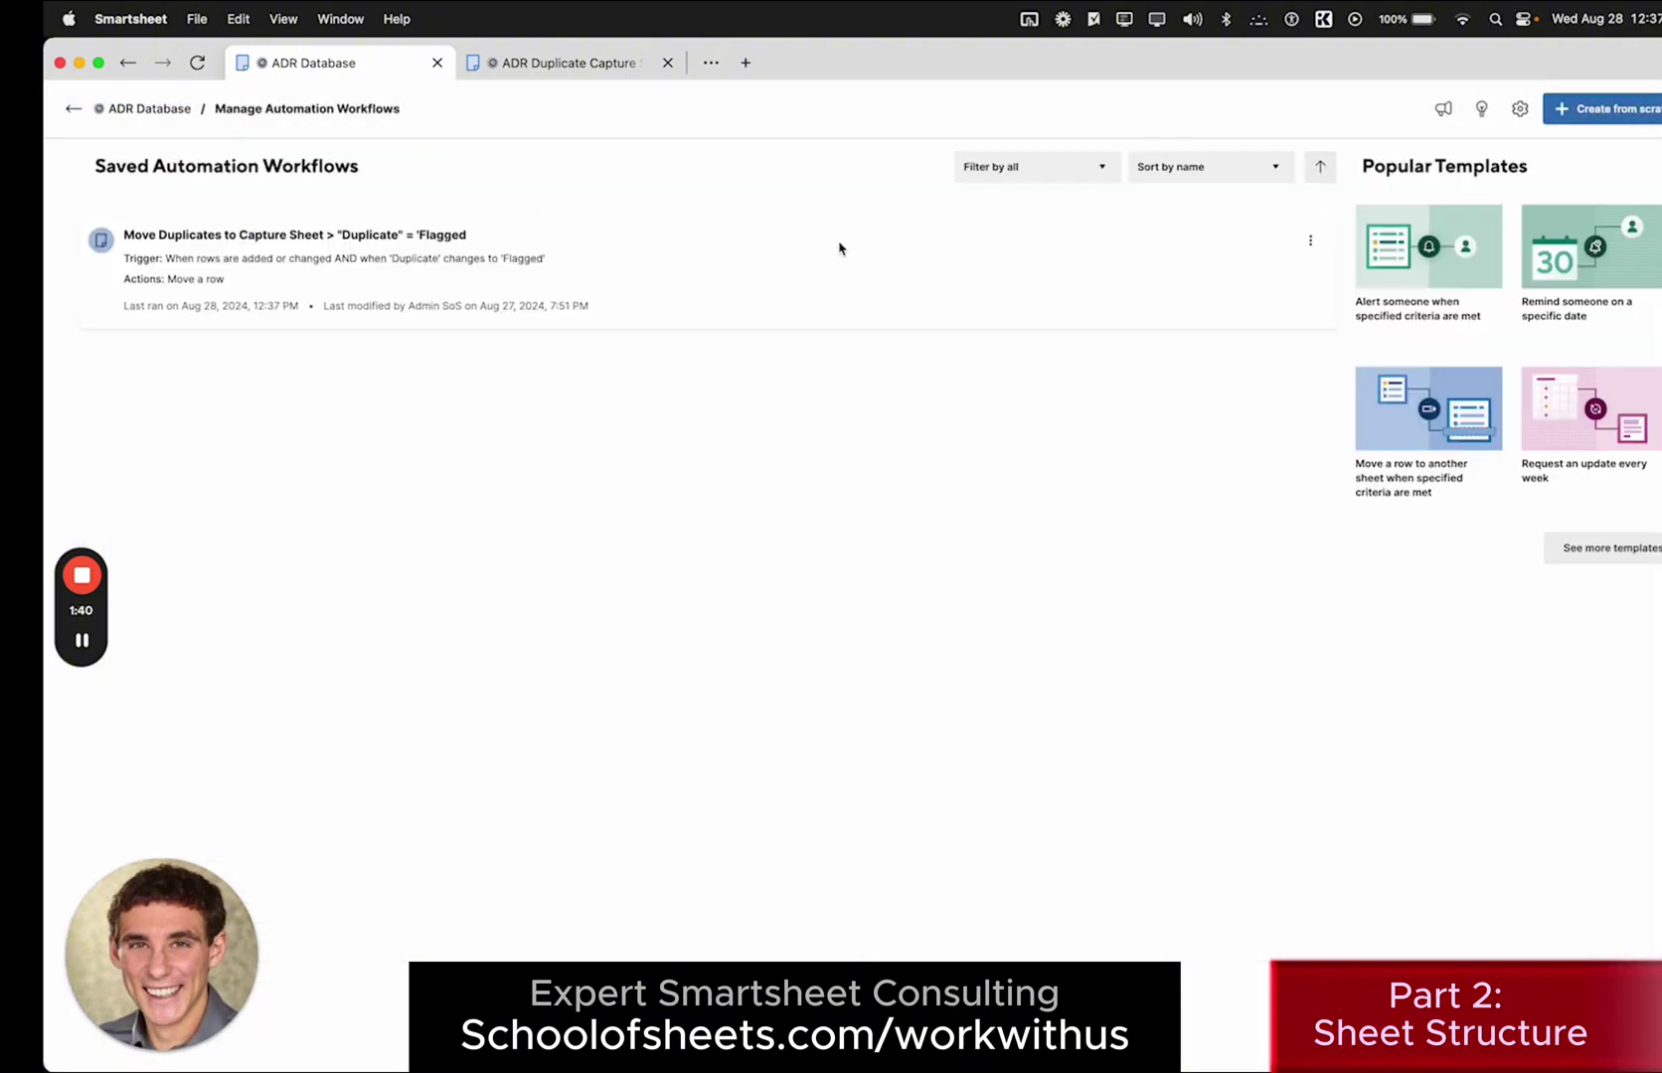
pyautogui.click(1312, 244)
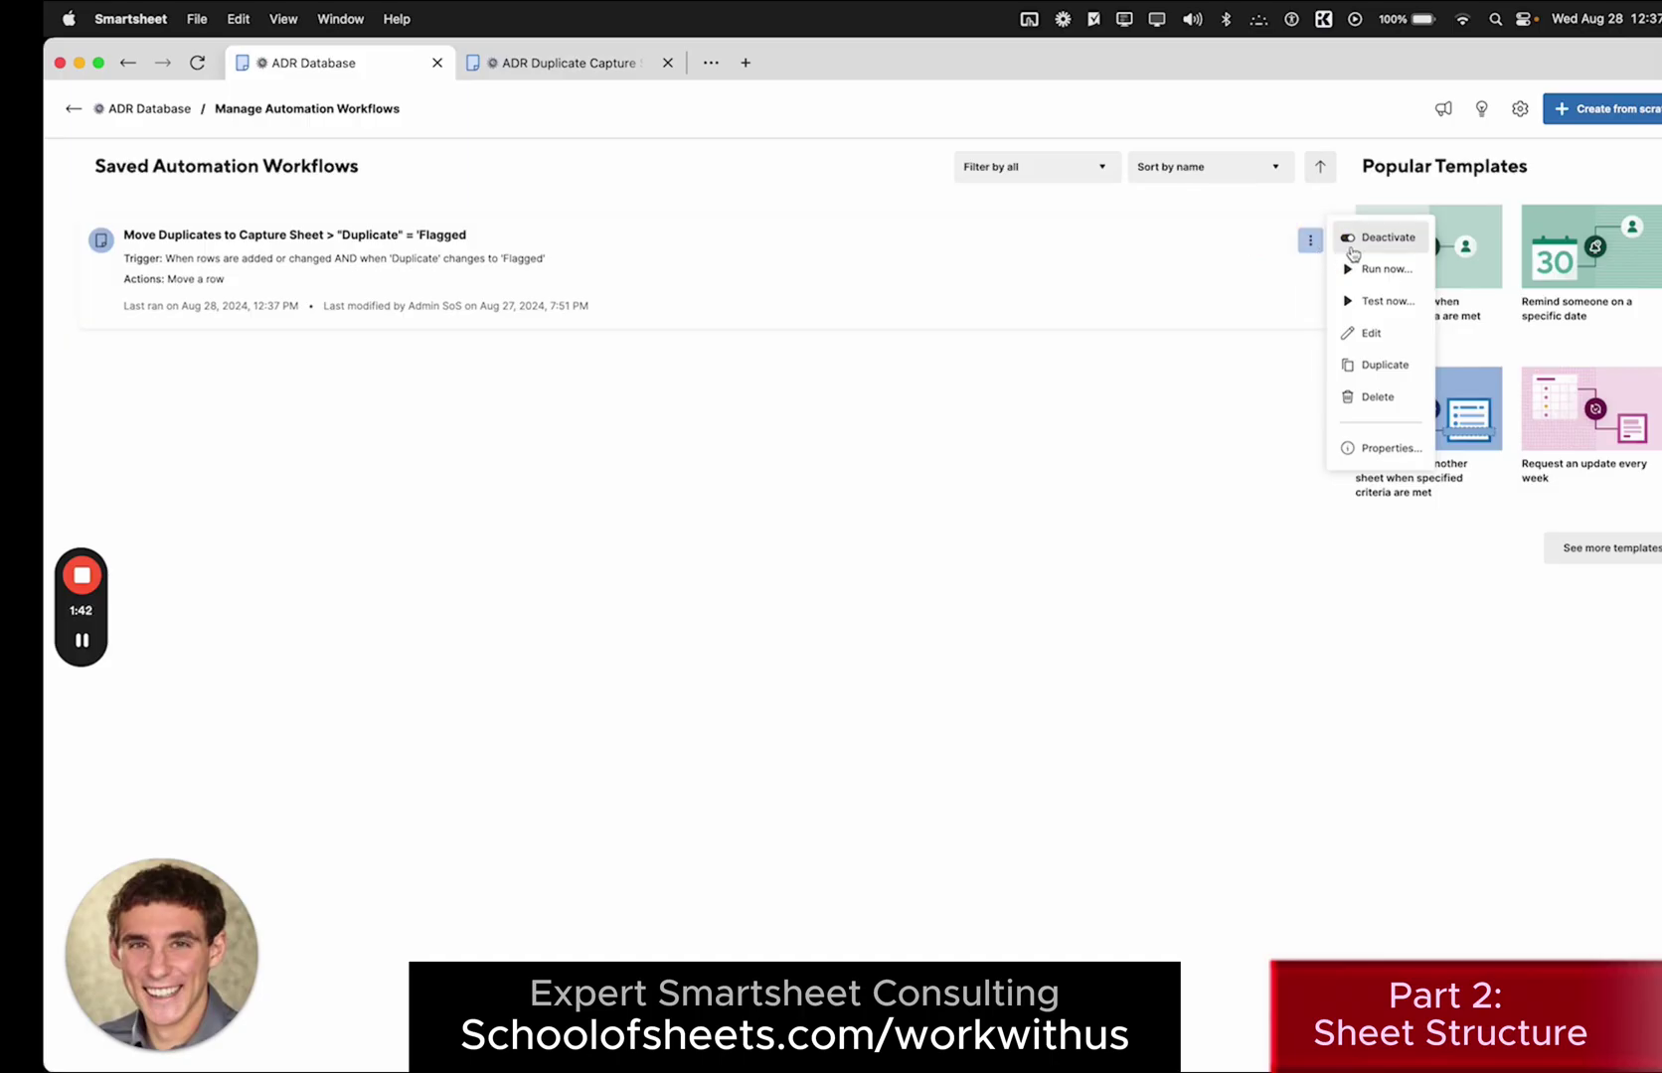
pyautogui.click(1348, 238)
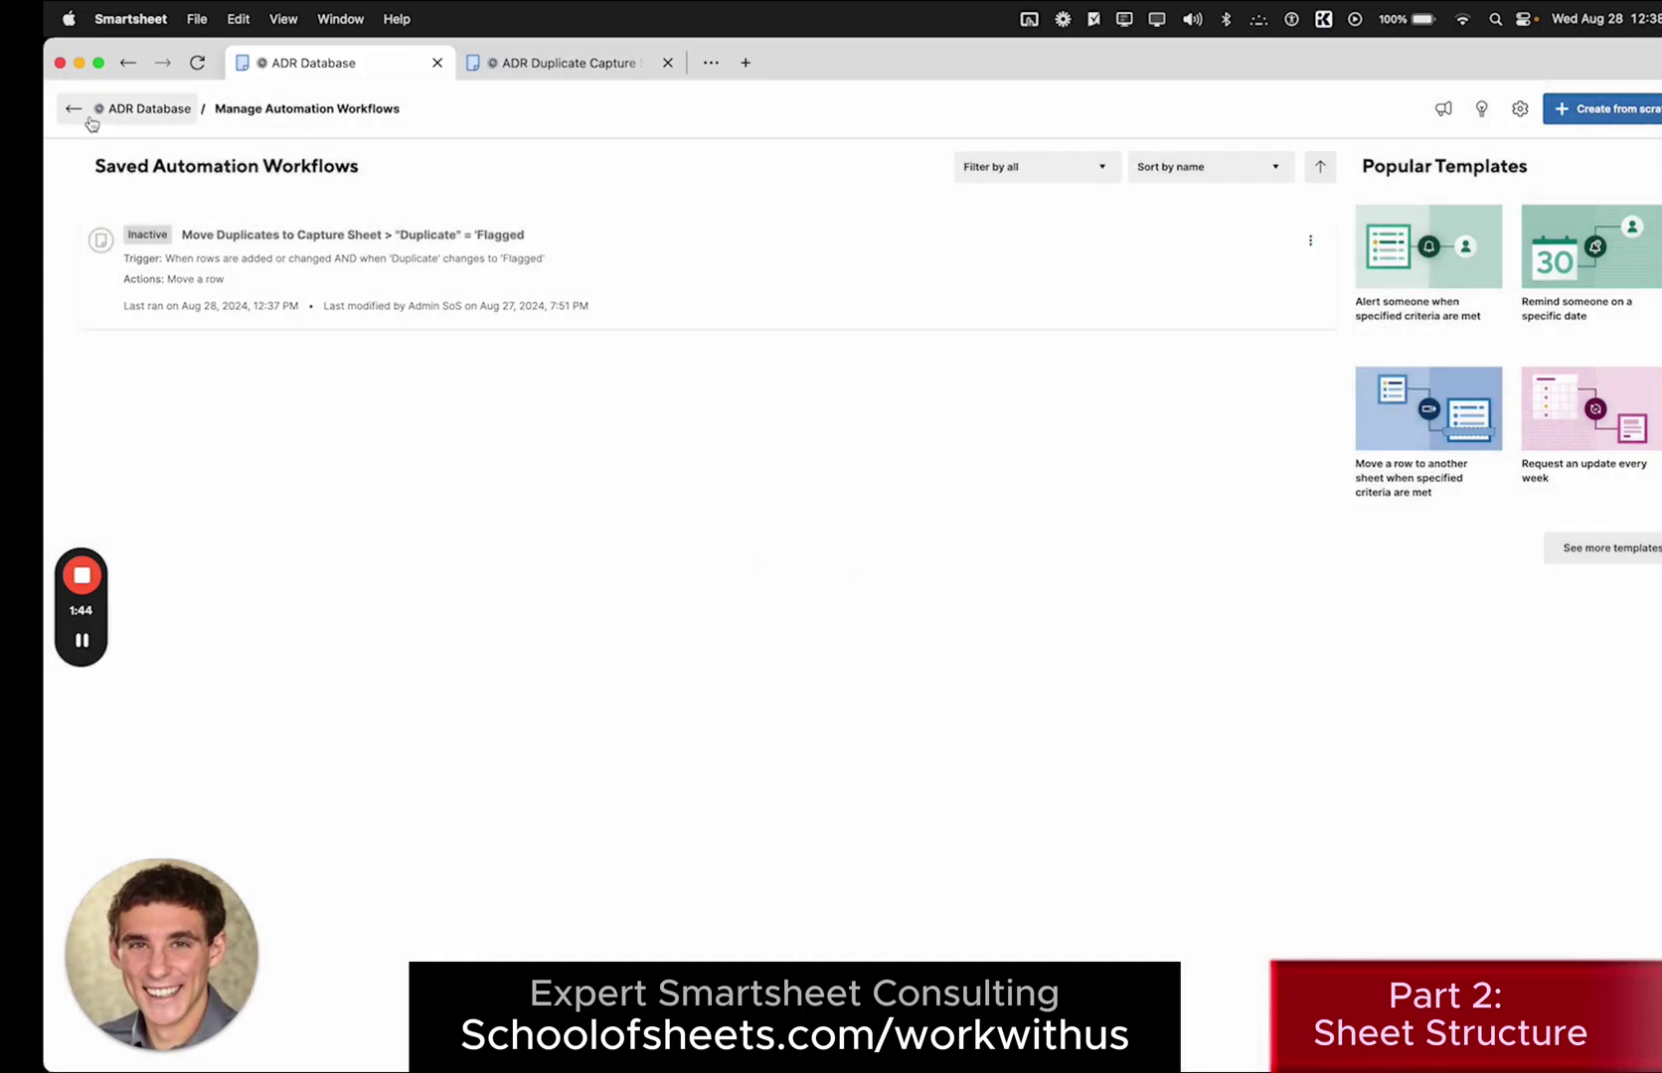
pyautogui.click(88, 120)
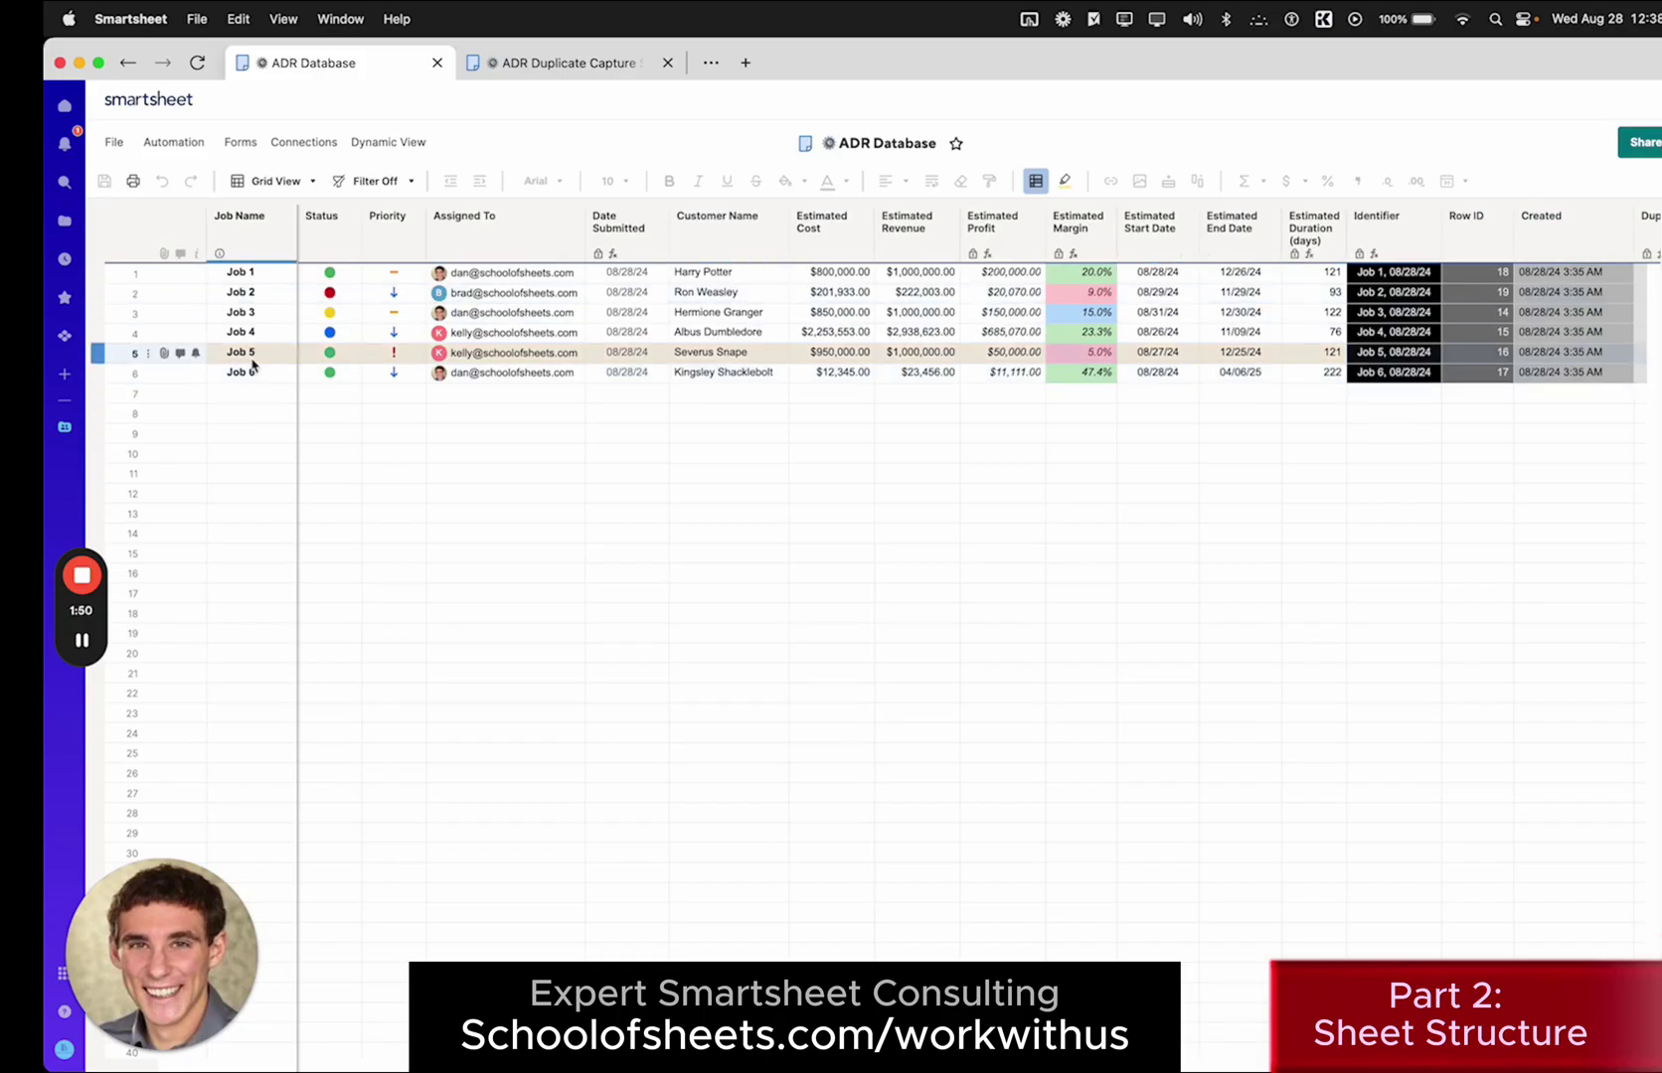
# Copy the Job 3 row into empty row 7 and save the sheet.
pyautogui.click(113, 319)
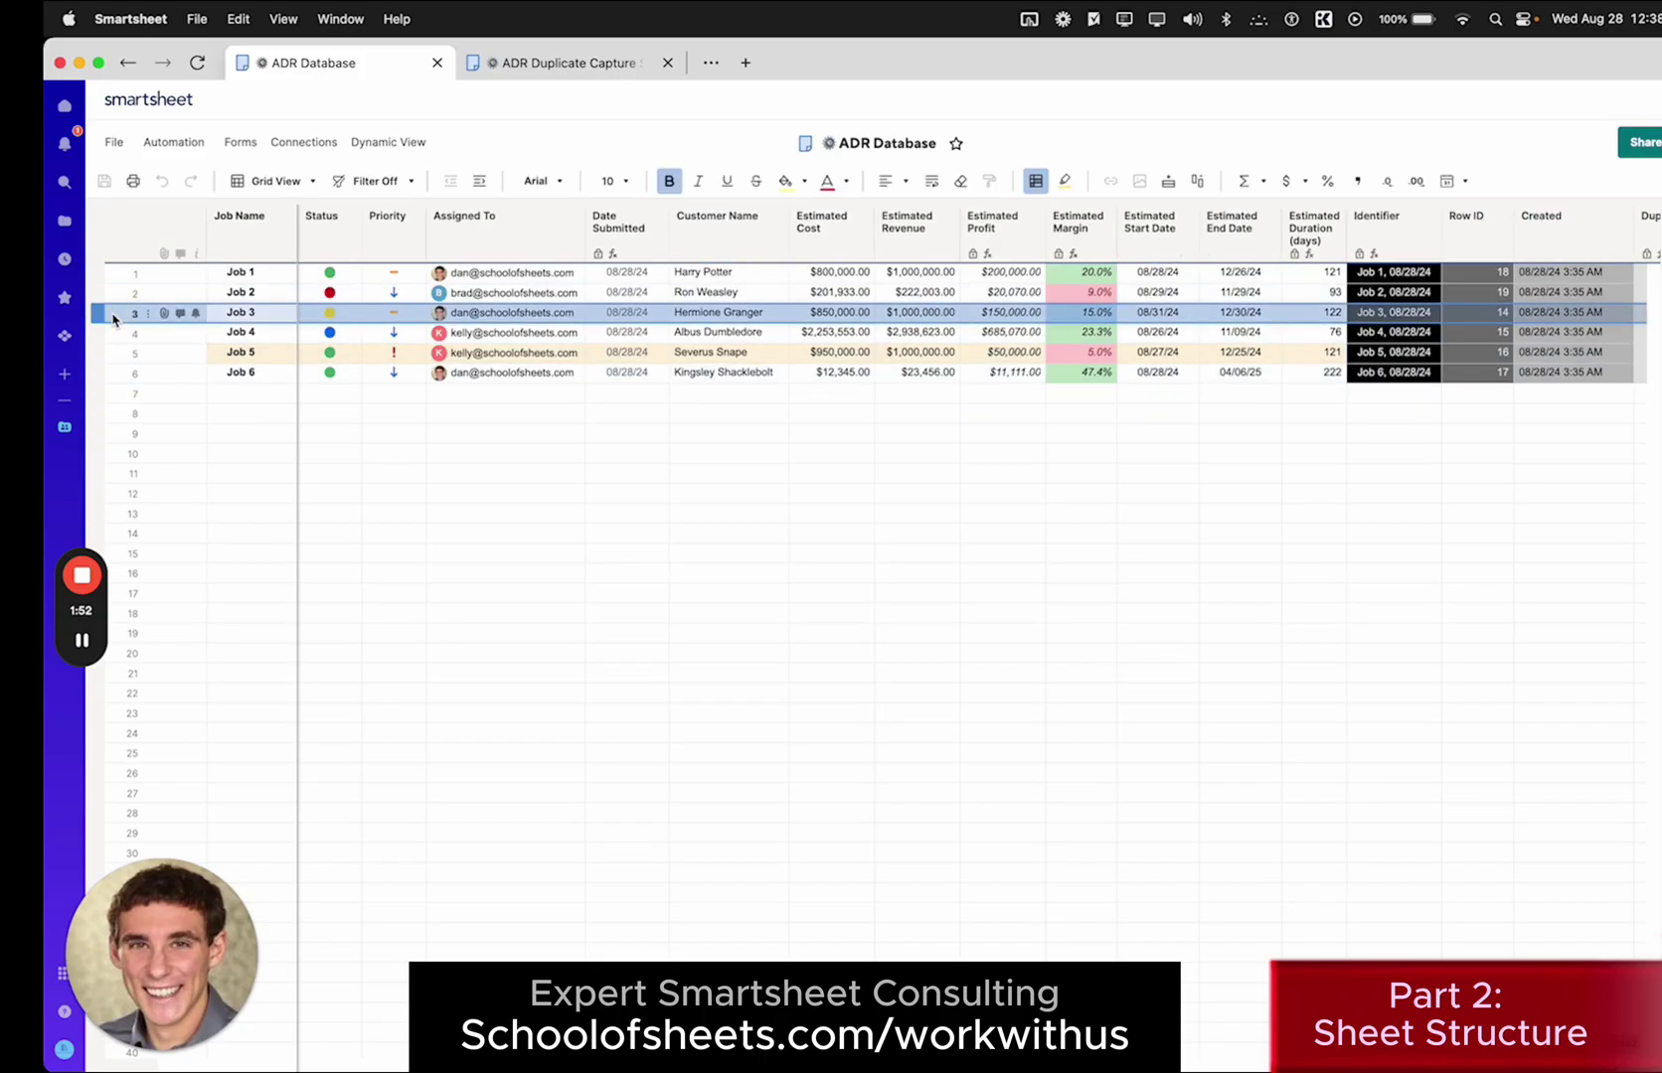
pyautogui.press('super+c')
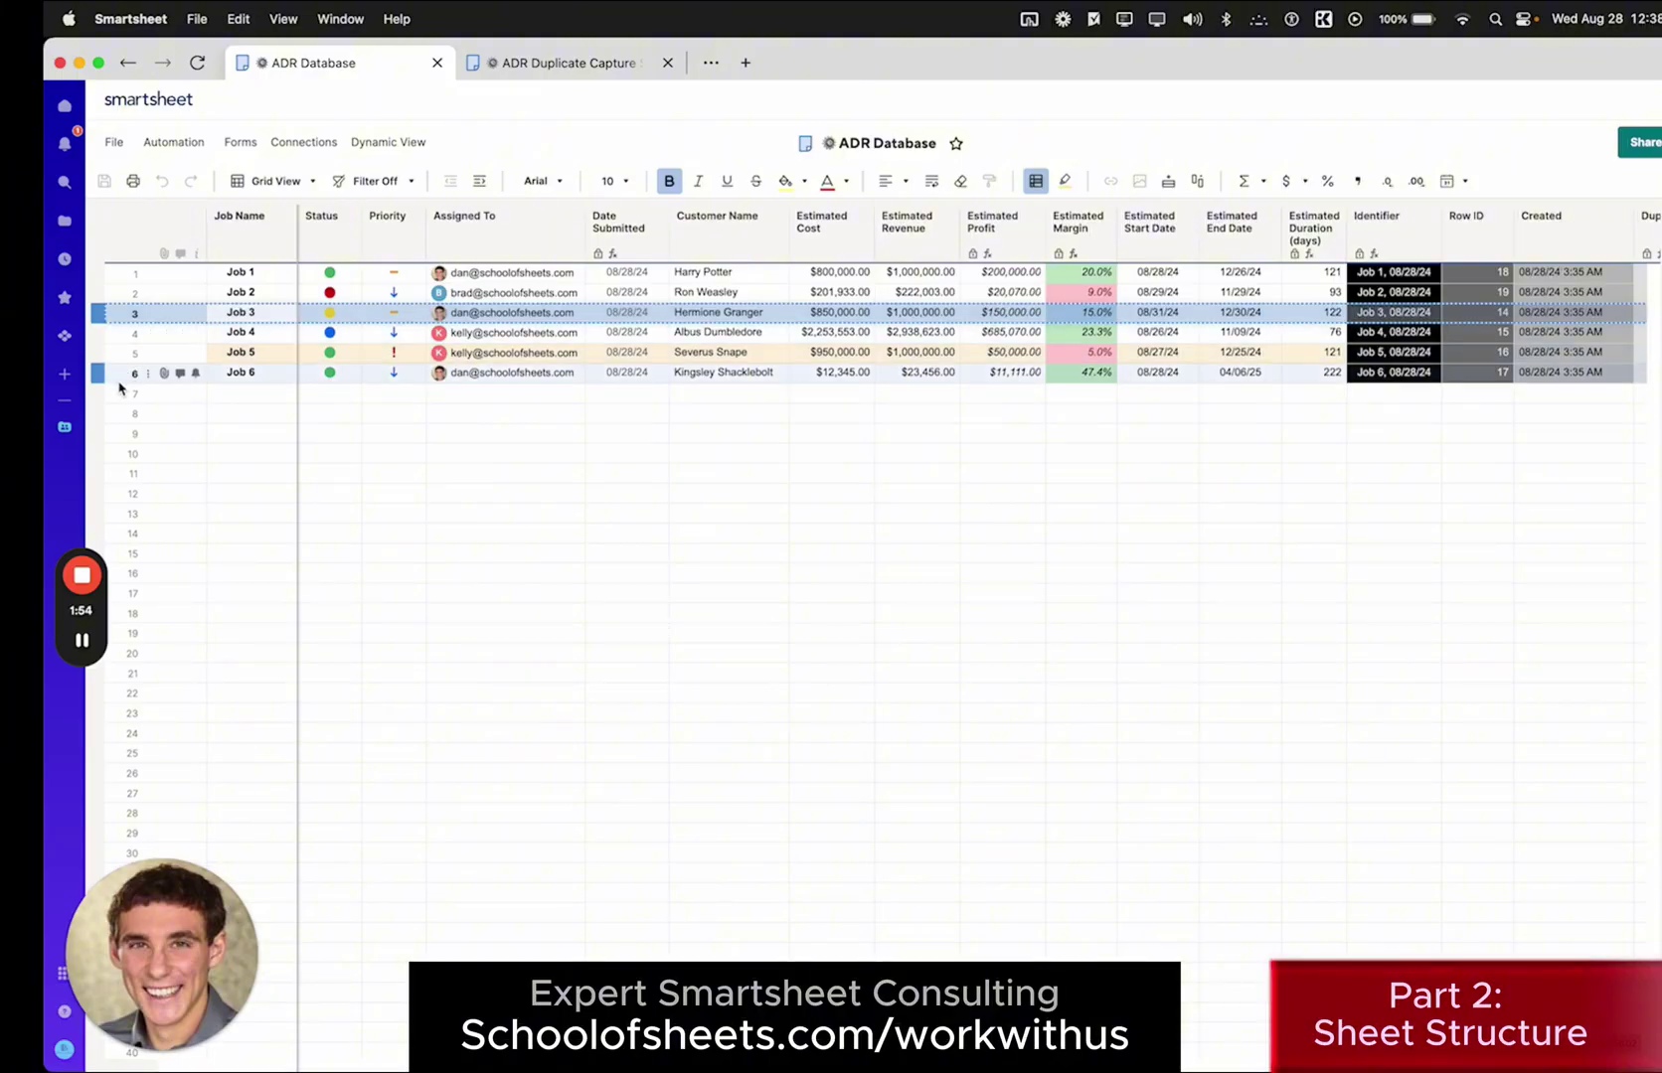
pyautogui.click(116, 394)
pyautogui.press('super+v')
pyautogui.press('super+s')
pyautogui.click(452, 454)
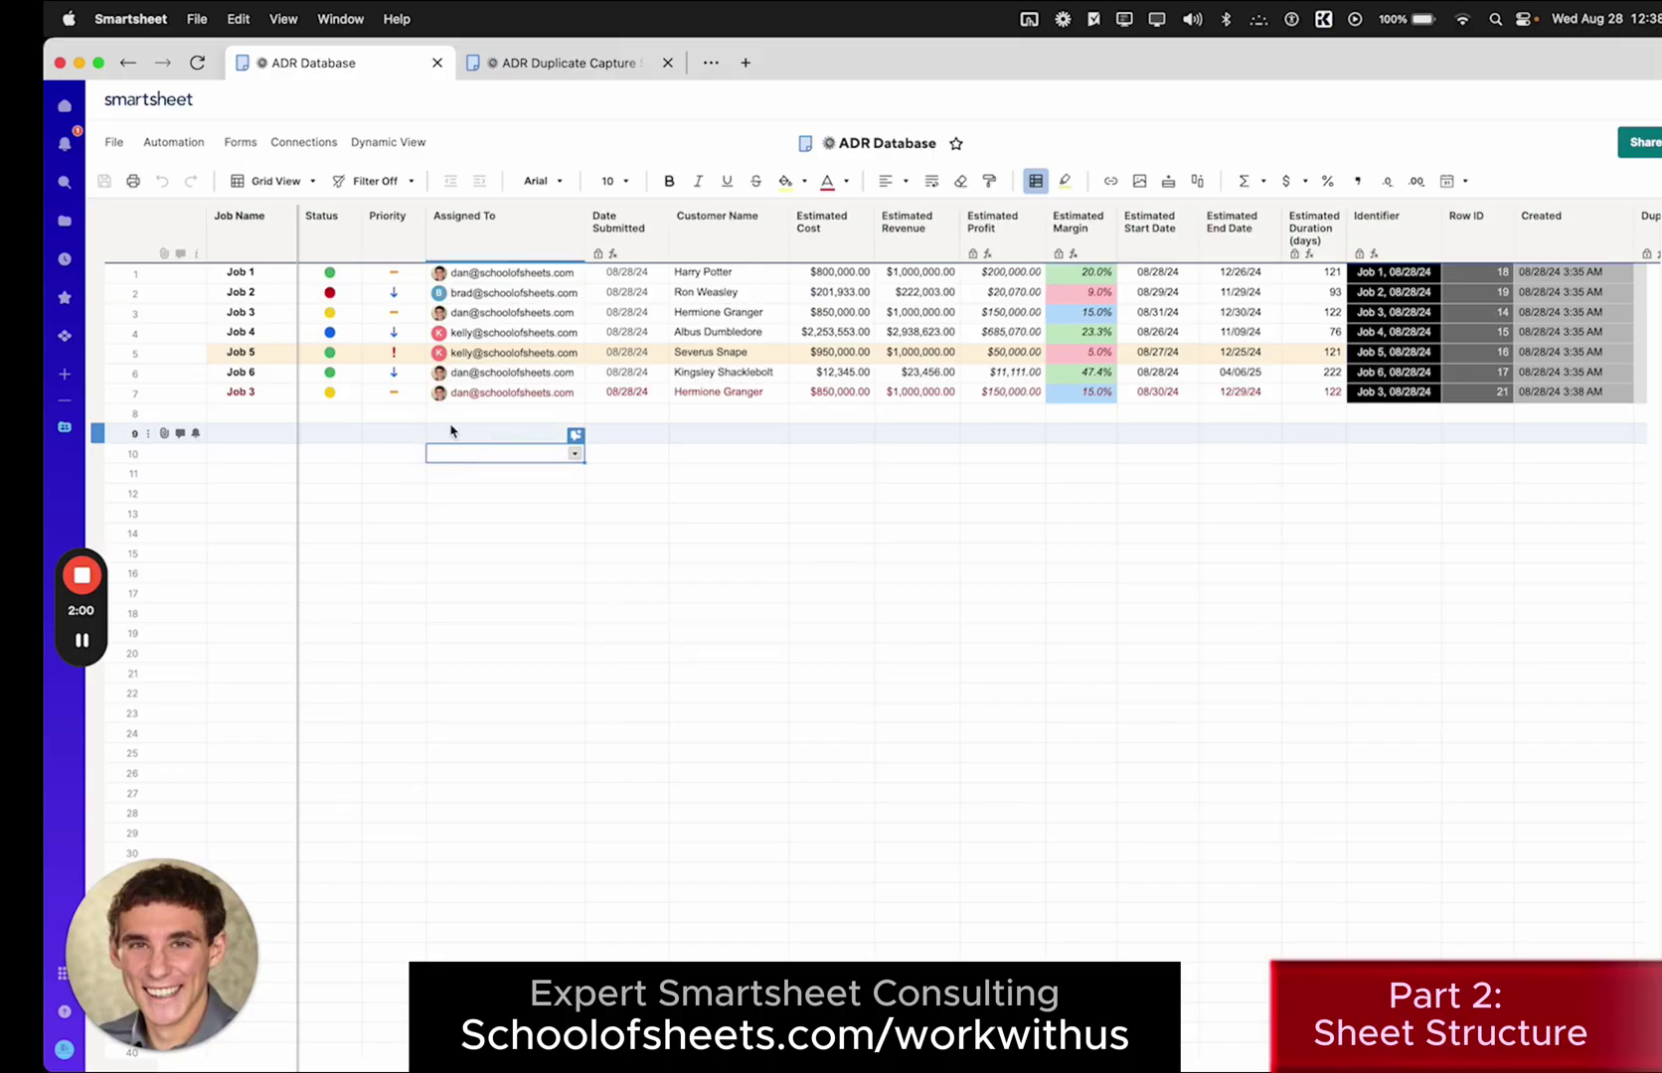
# Hide the helper columns from Original ID through the last checkbox column.
pyautogui.hscroll(4, 450, 430)
pyautogui.hscroll(2, 450, 430)
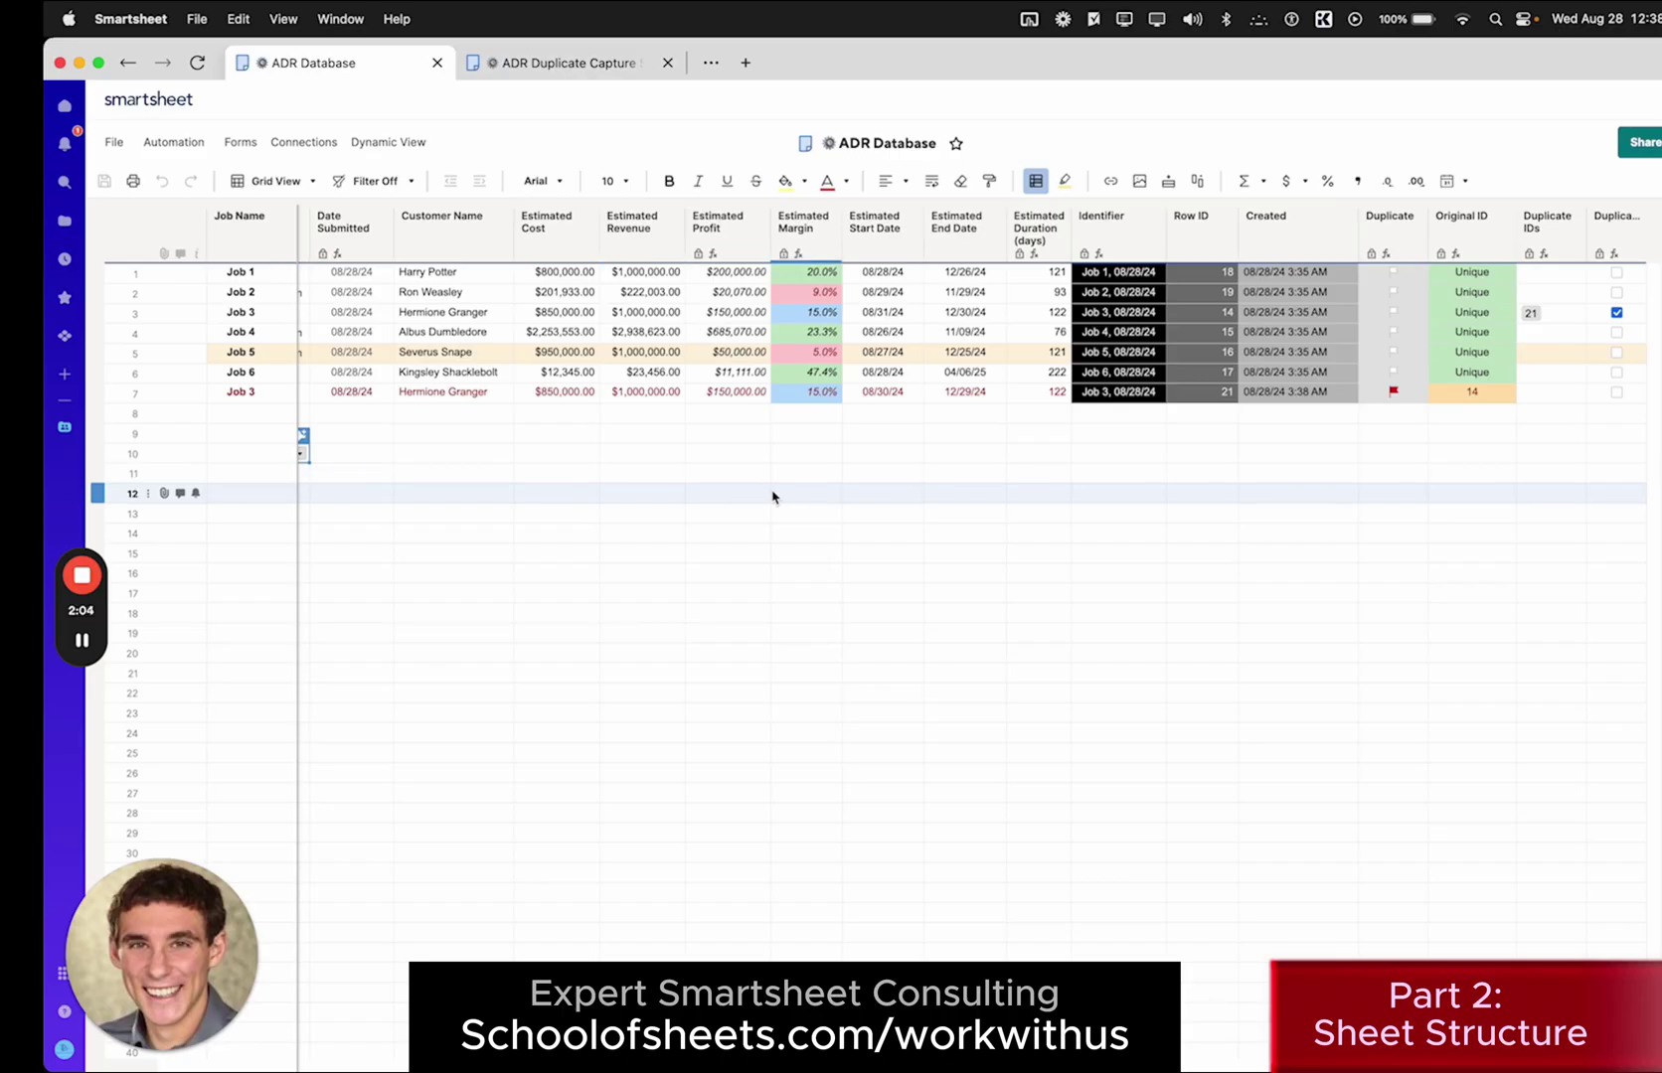
pyautogui.click(1615, 227)
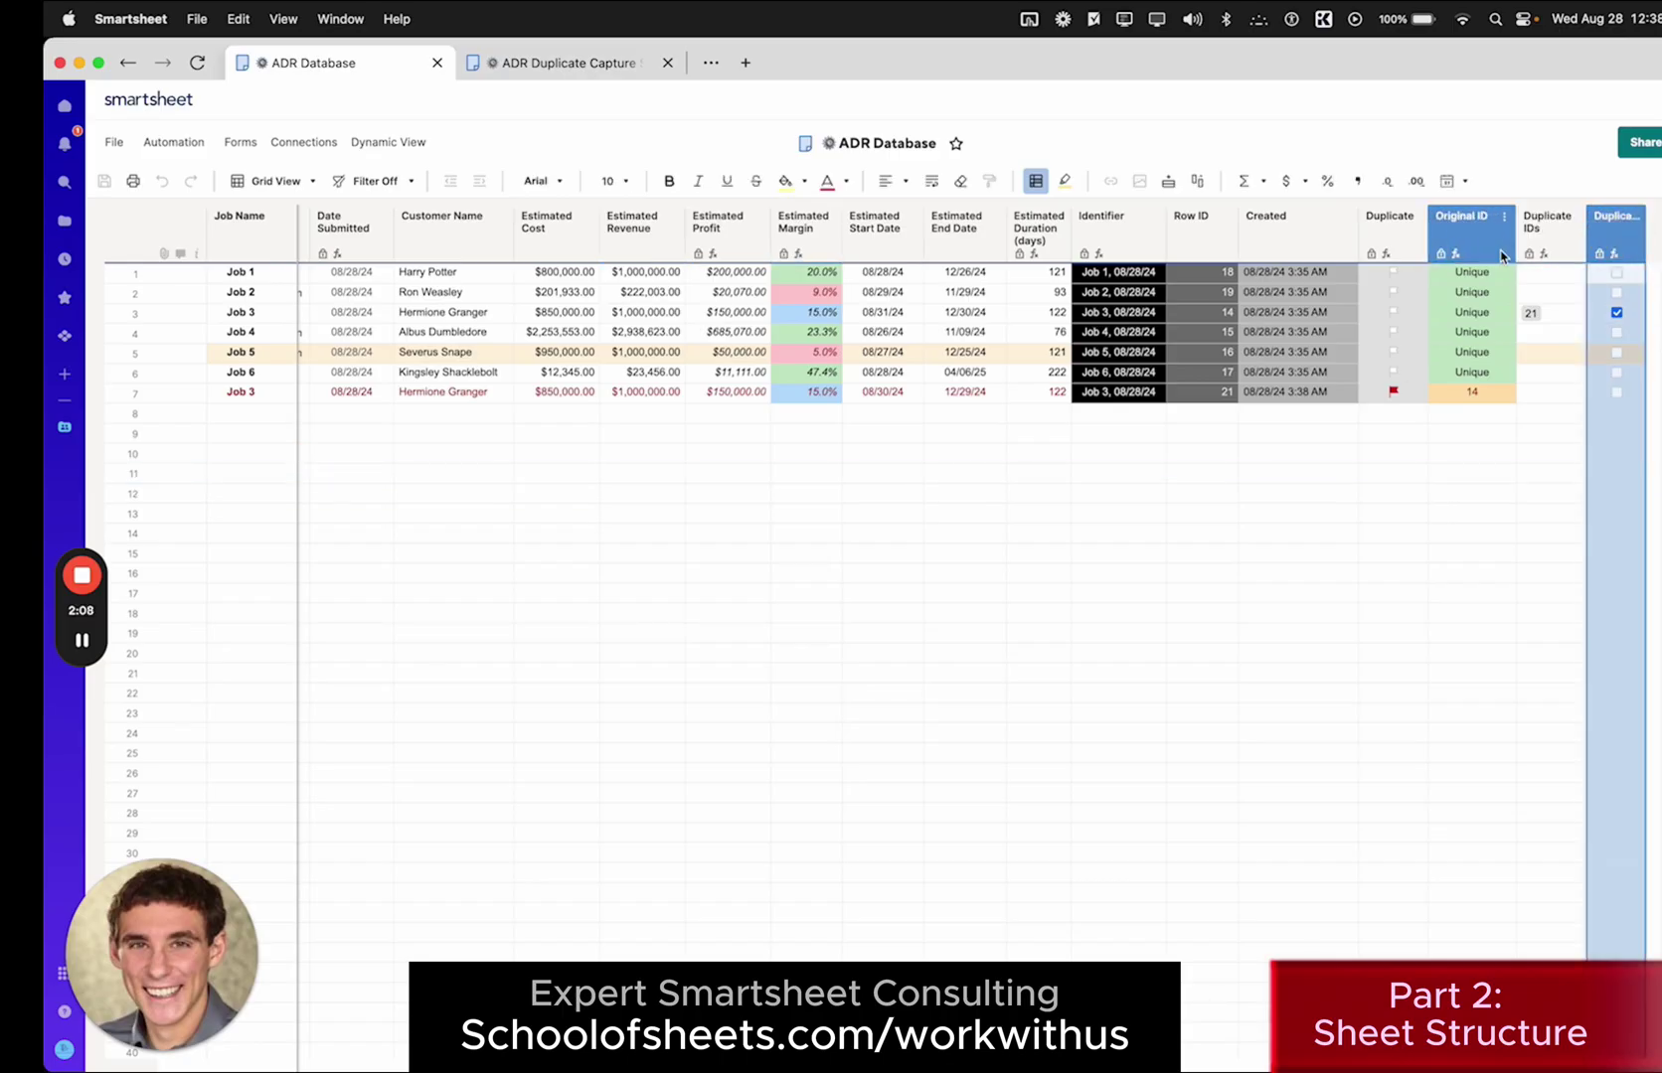
pyautogui.keyDown('shift'); pyautogui.click(1496, 254); pyautogui.keyUp('shift')
pyautogui.rightClick(1497, 257)
pyautogui.click(1570, 519)
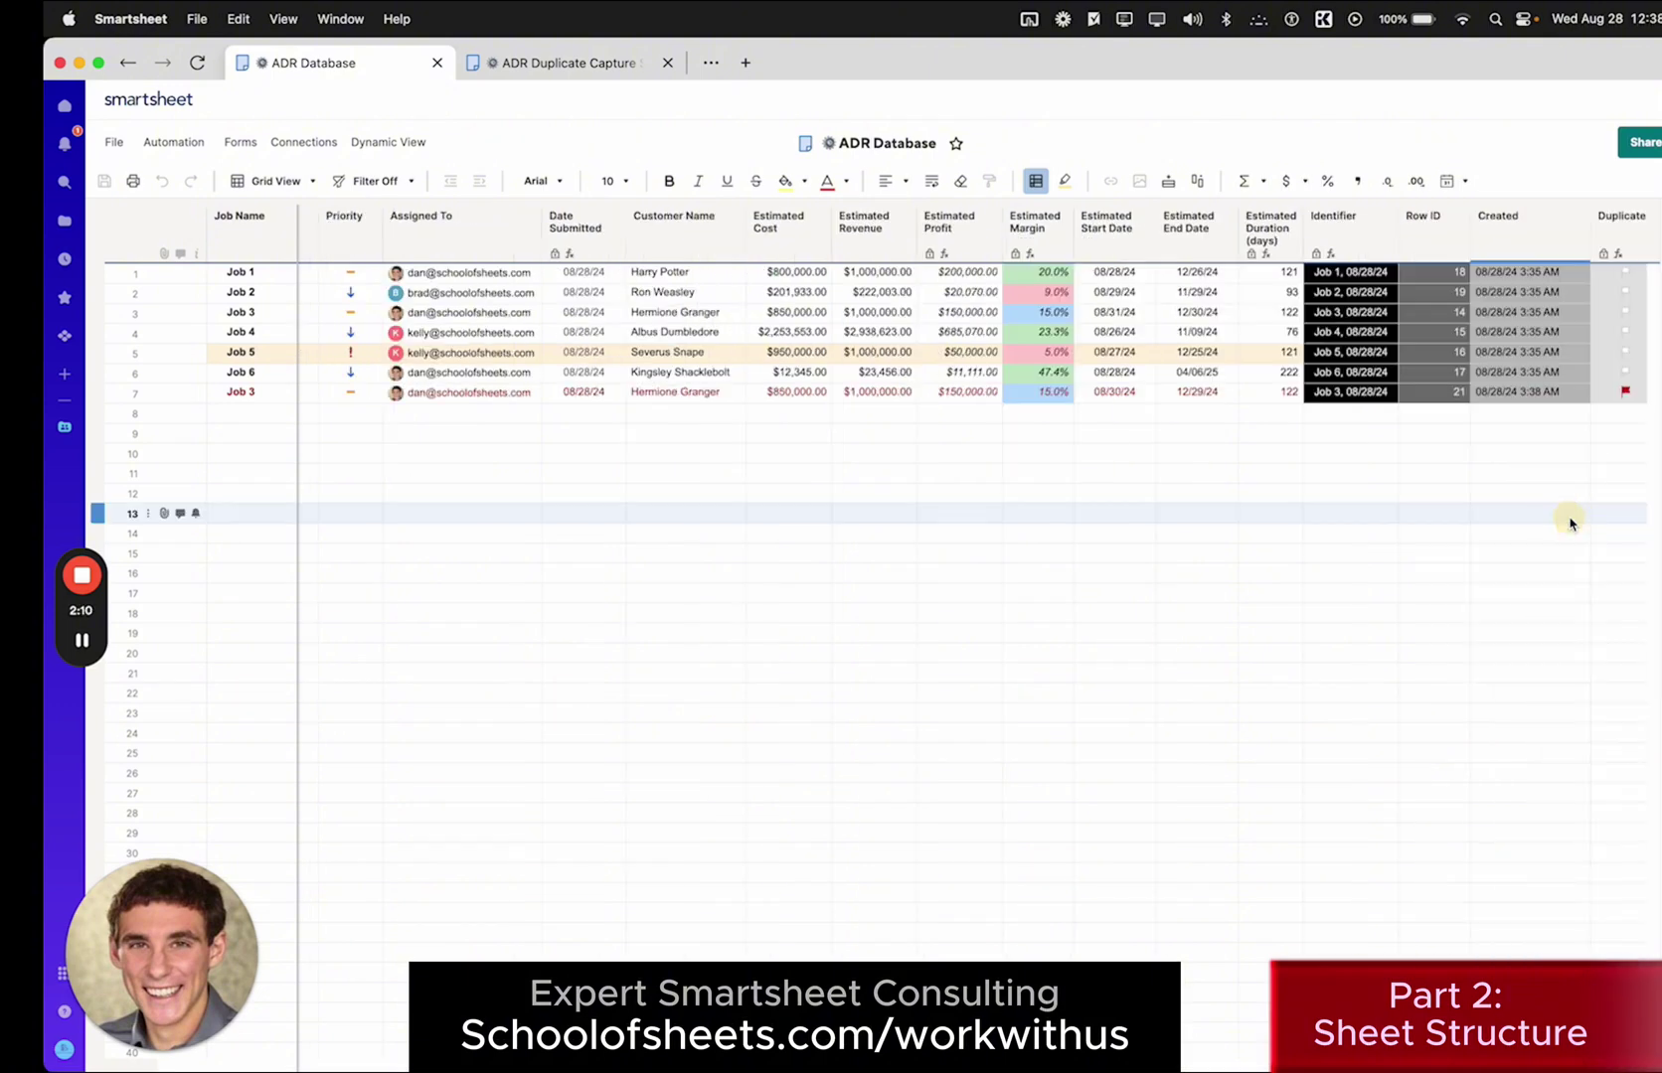
pyautogui.hscroll(1, 1467, 617)
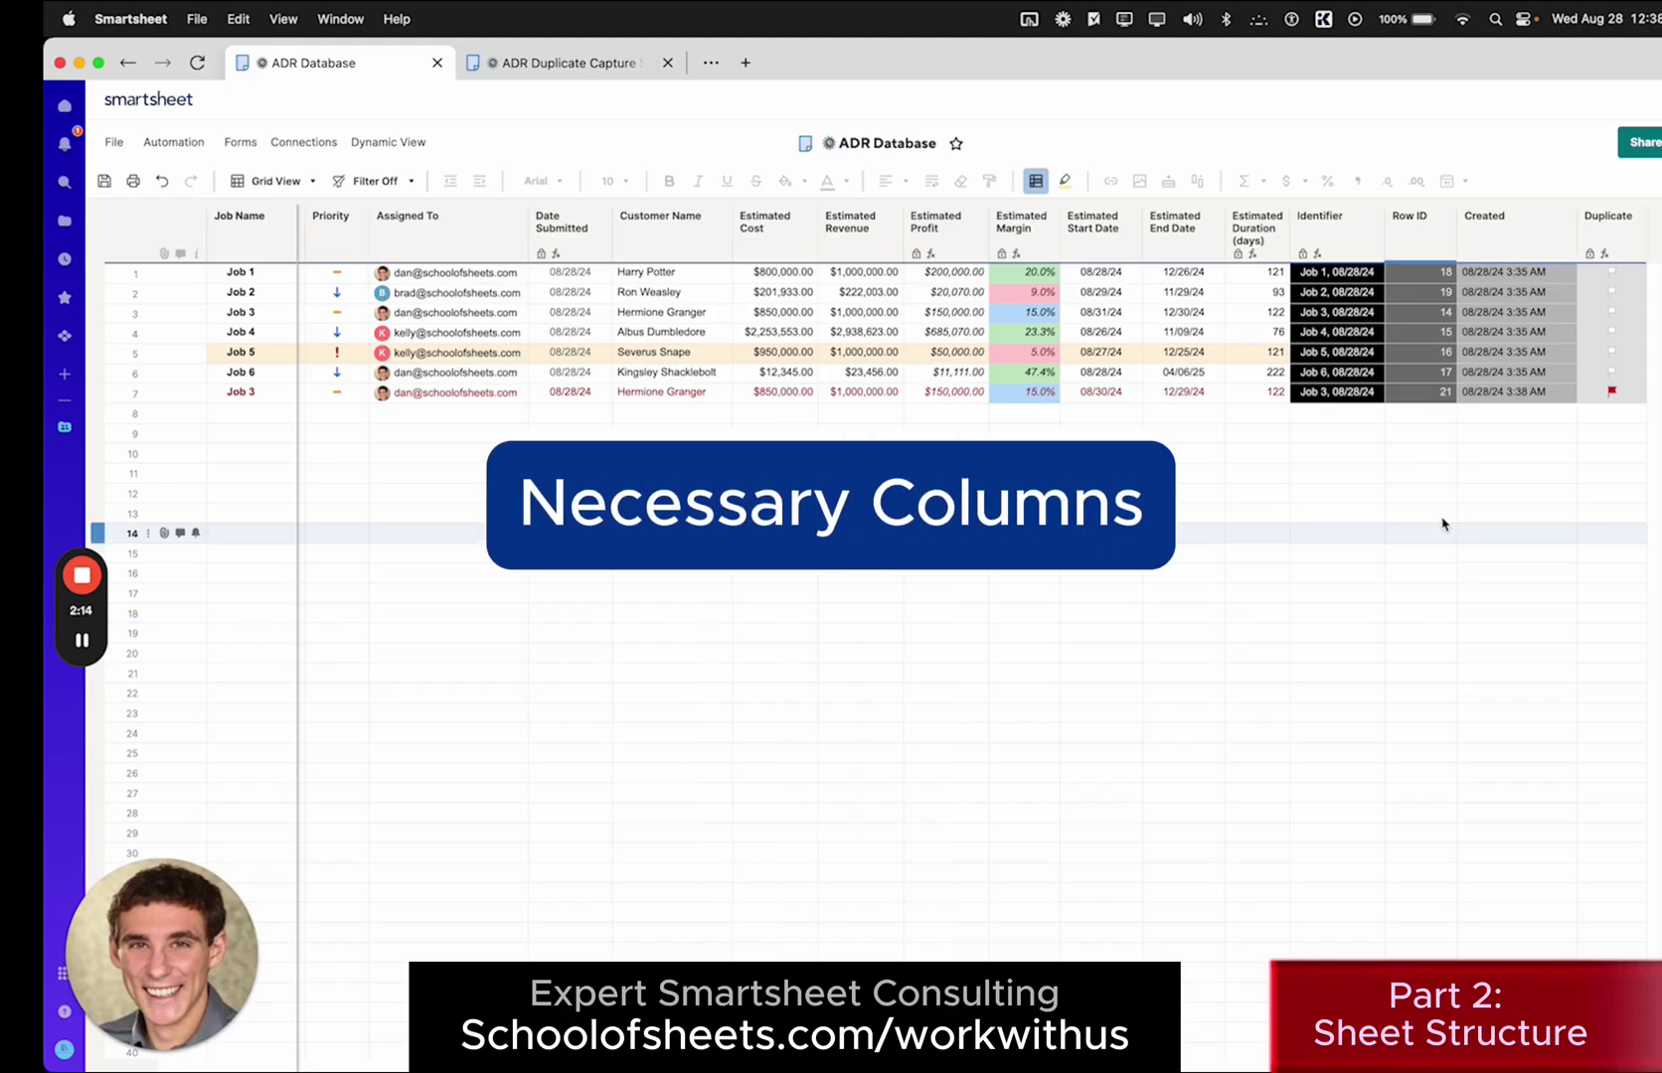
pyautogui.click(1341, 257)
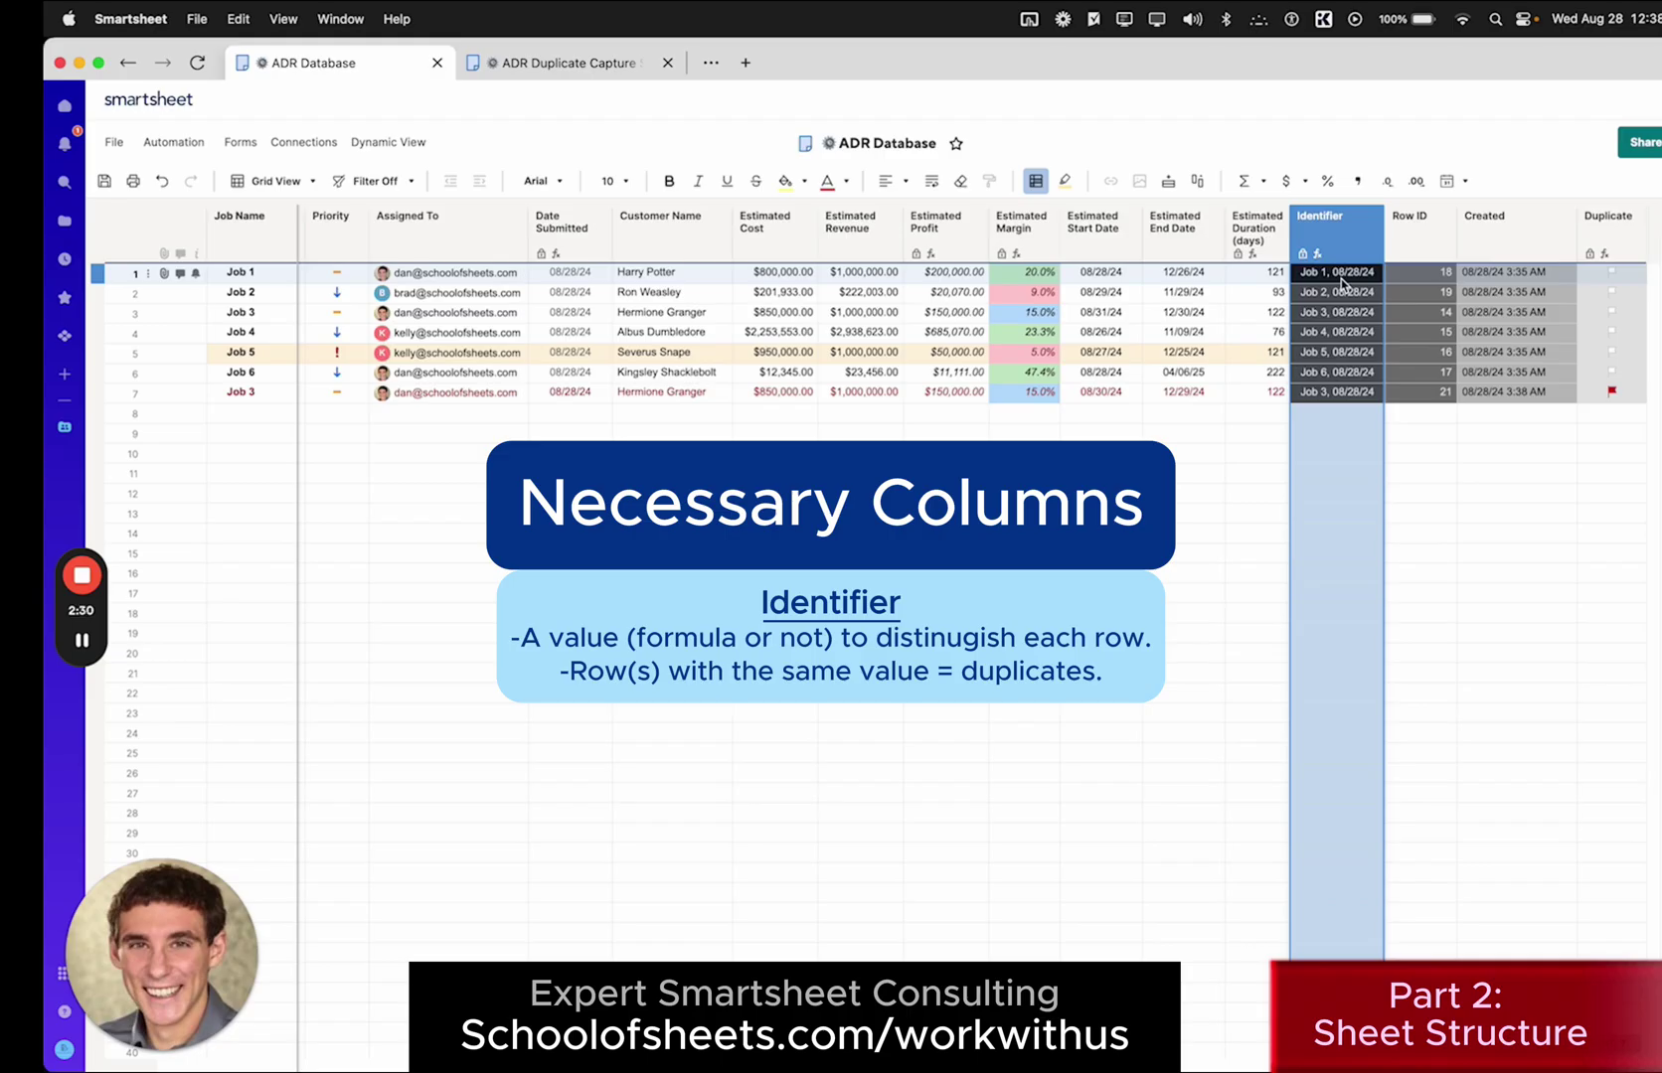
pyautogui.click(1344, 285)
pyautogui.moveTo(1348, 308)
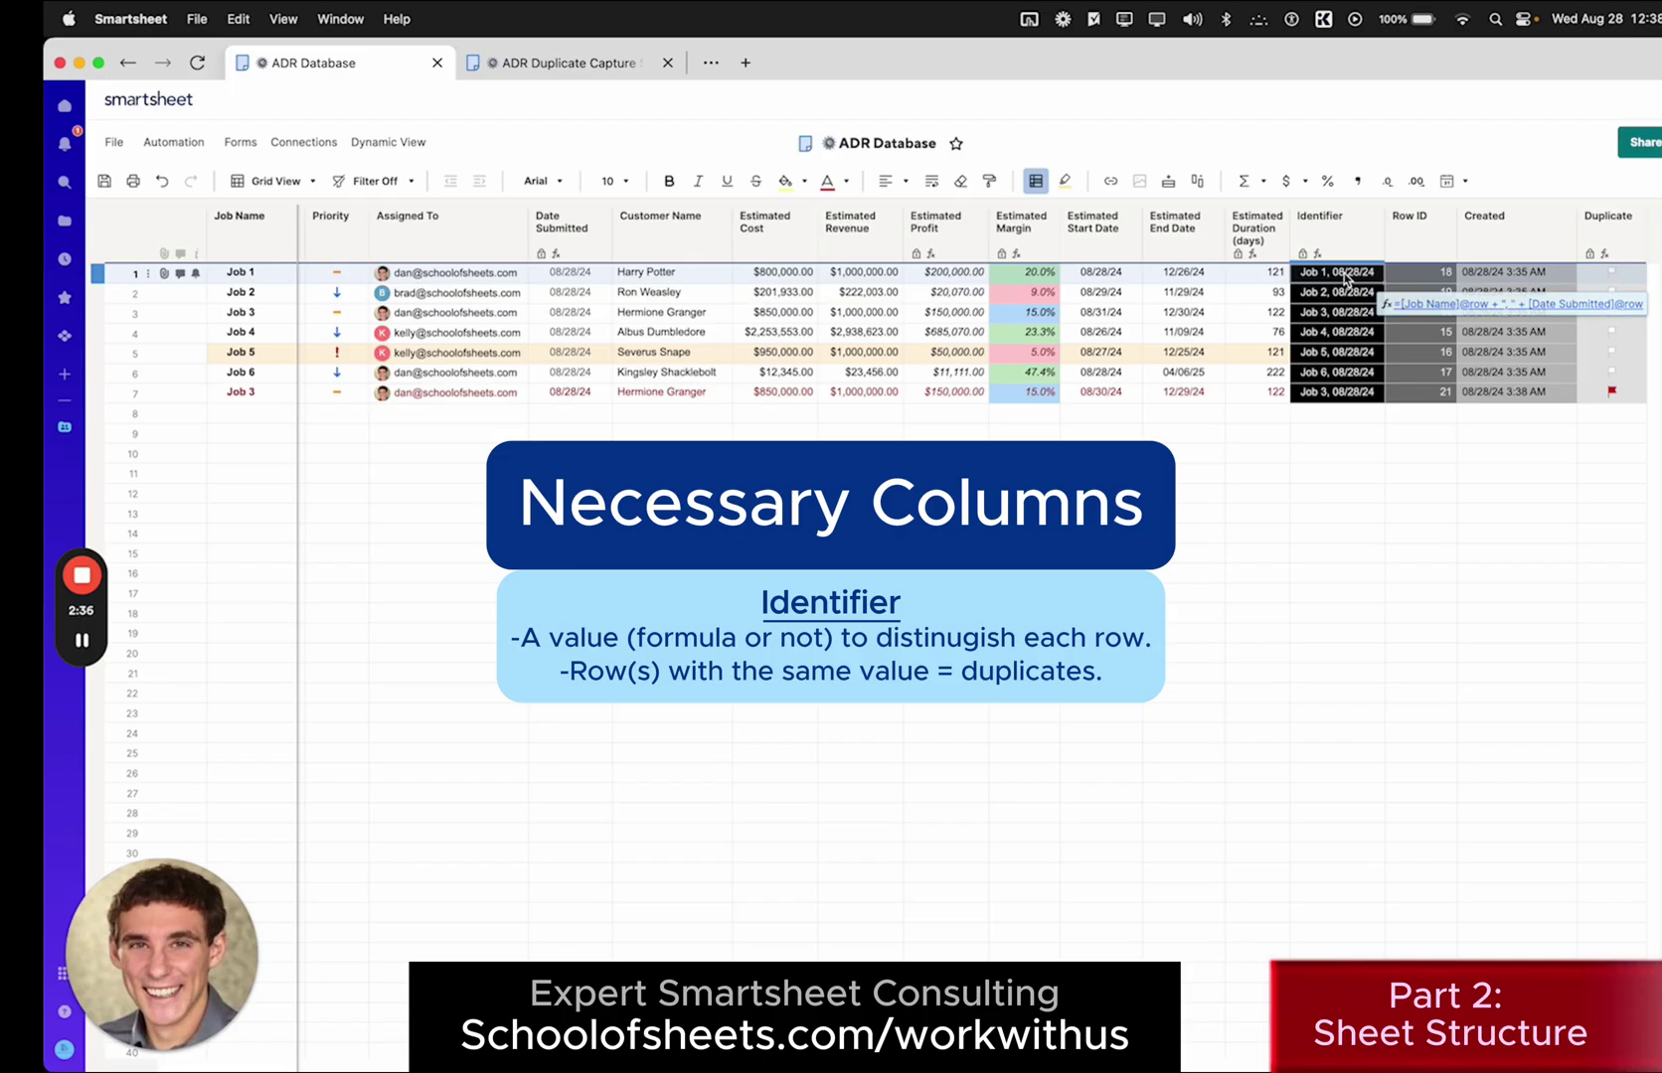
pyautogui.click(111, 314)
pyautogui.keyDown('super'); pyautogui.click(111, 393); pyautogui.keyUp('super')
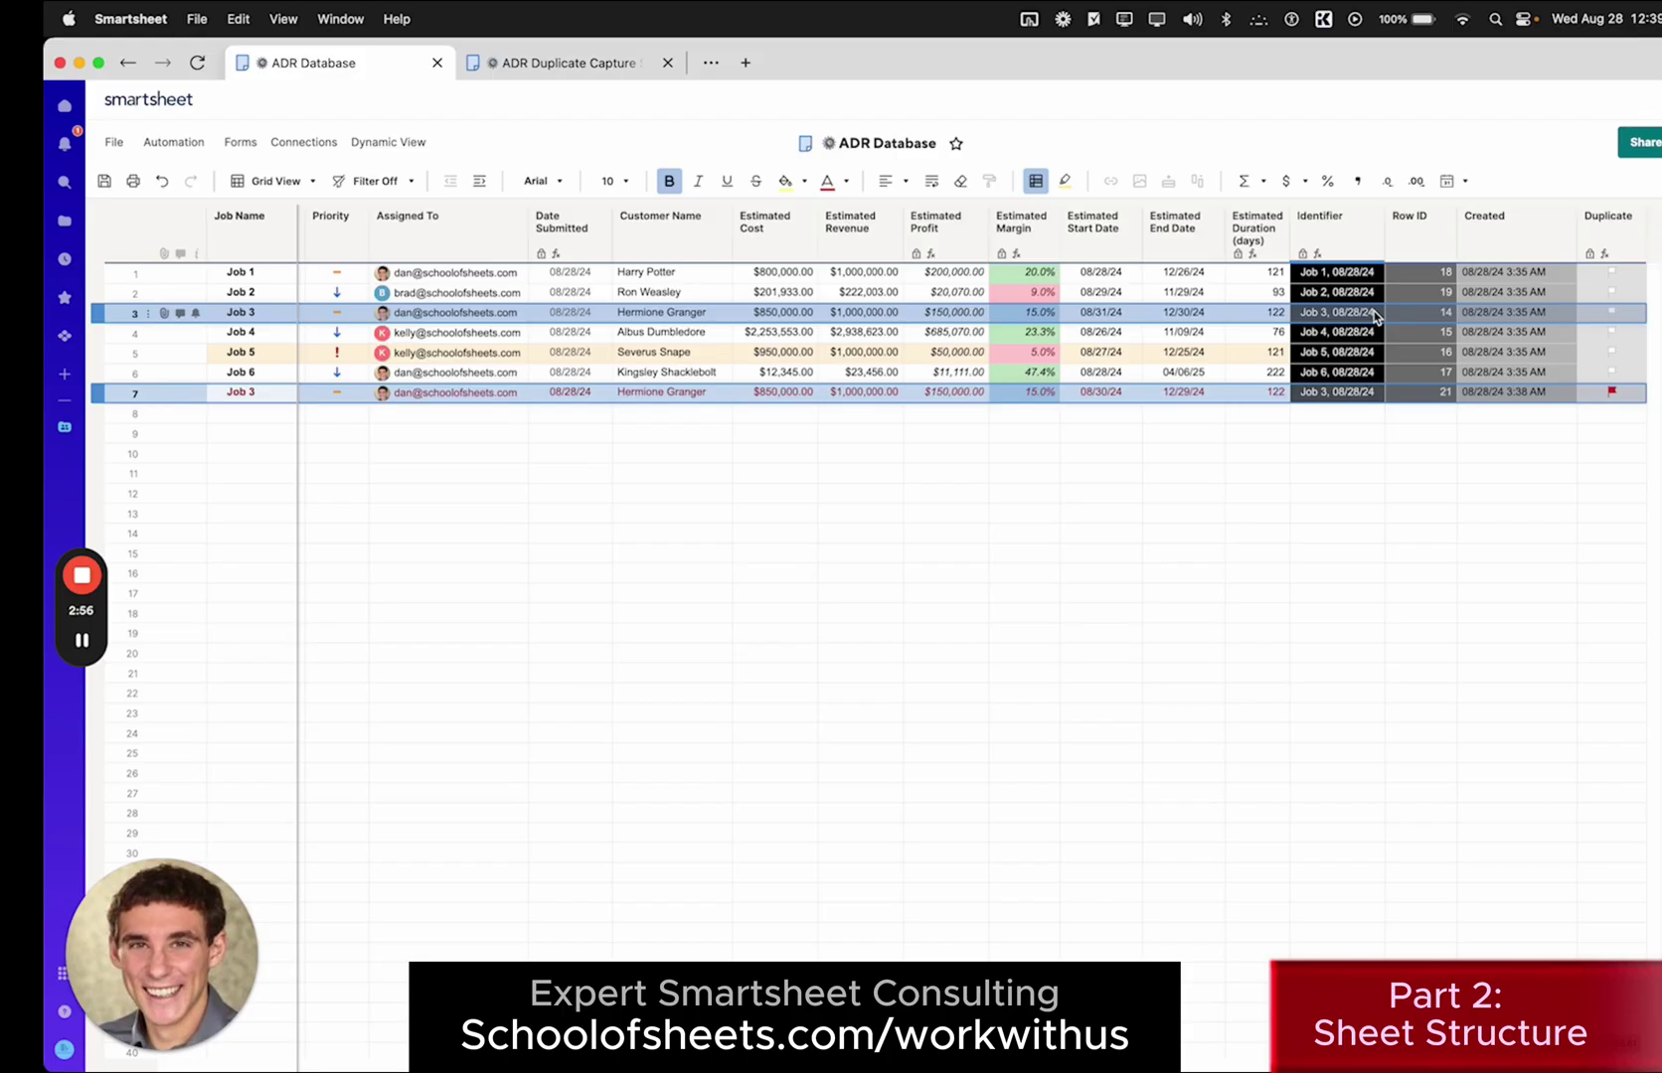
# Replace row 7's Identifier formula with a JOIN of Job Name through Estimated Duration (days), delimited by ", ".
pyautogui.click(1344, 458)
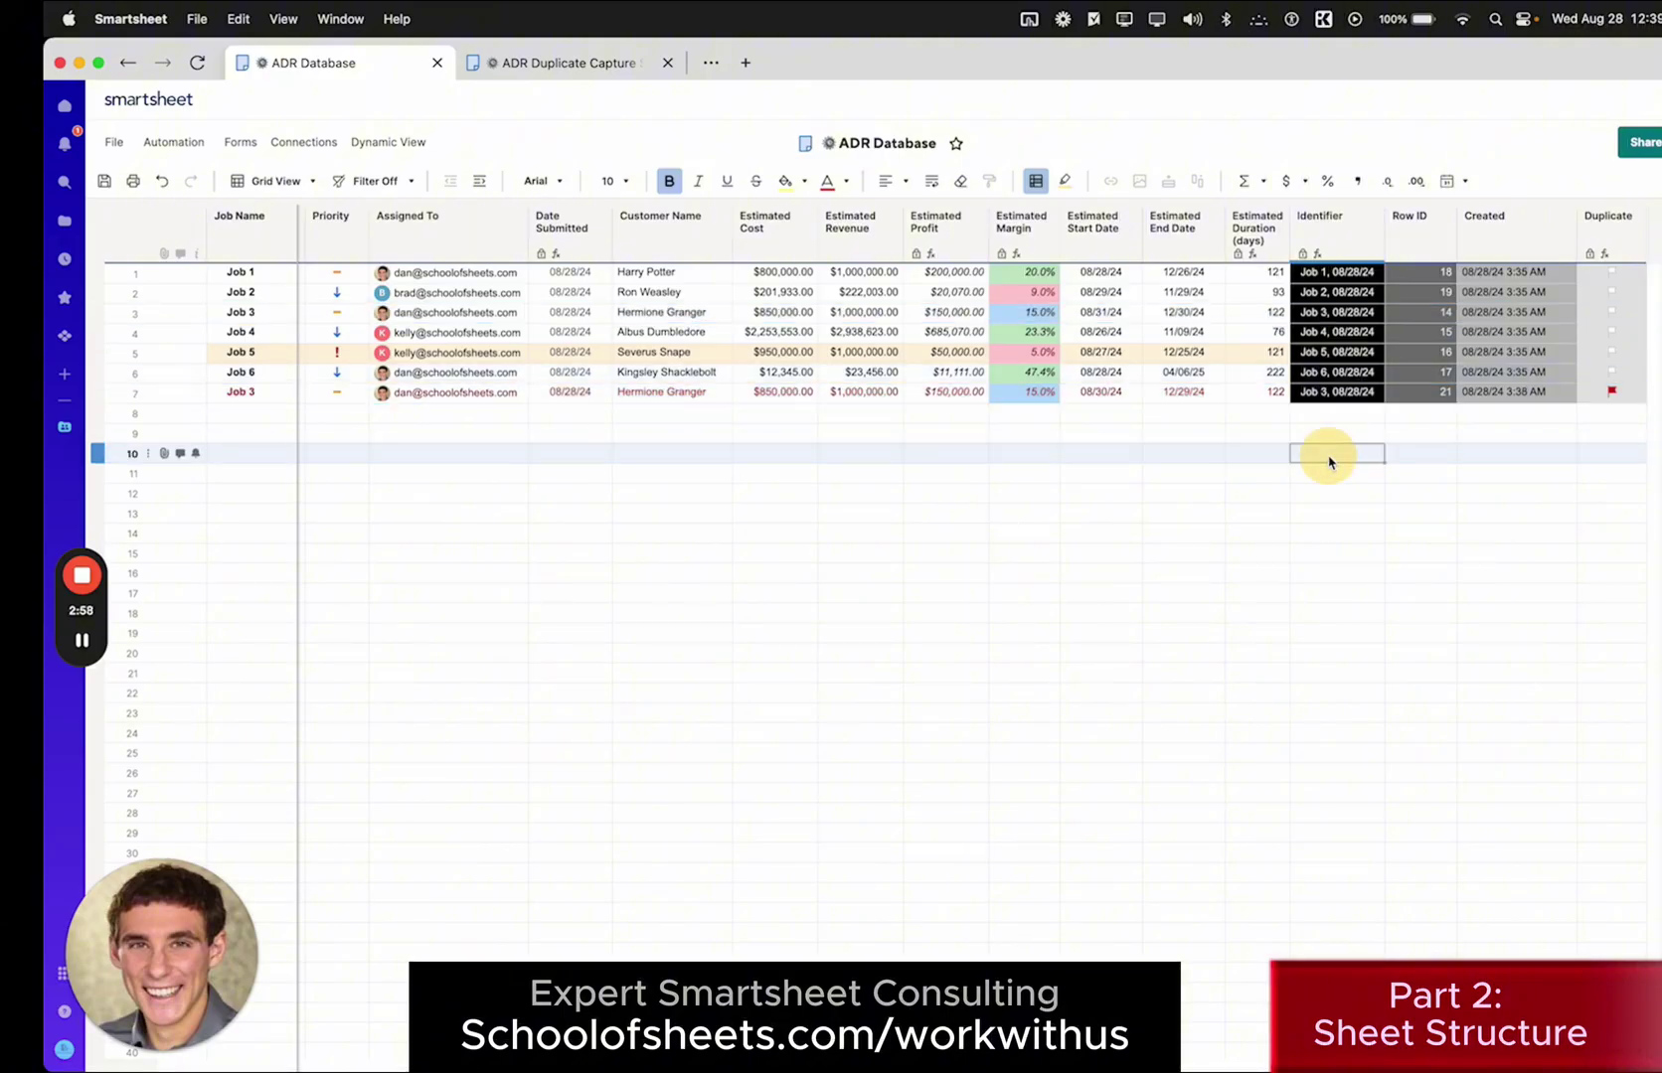
pyautogui.rightClick(1341, 397)
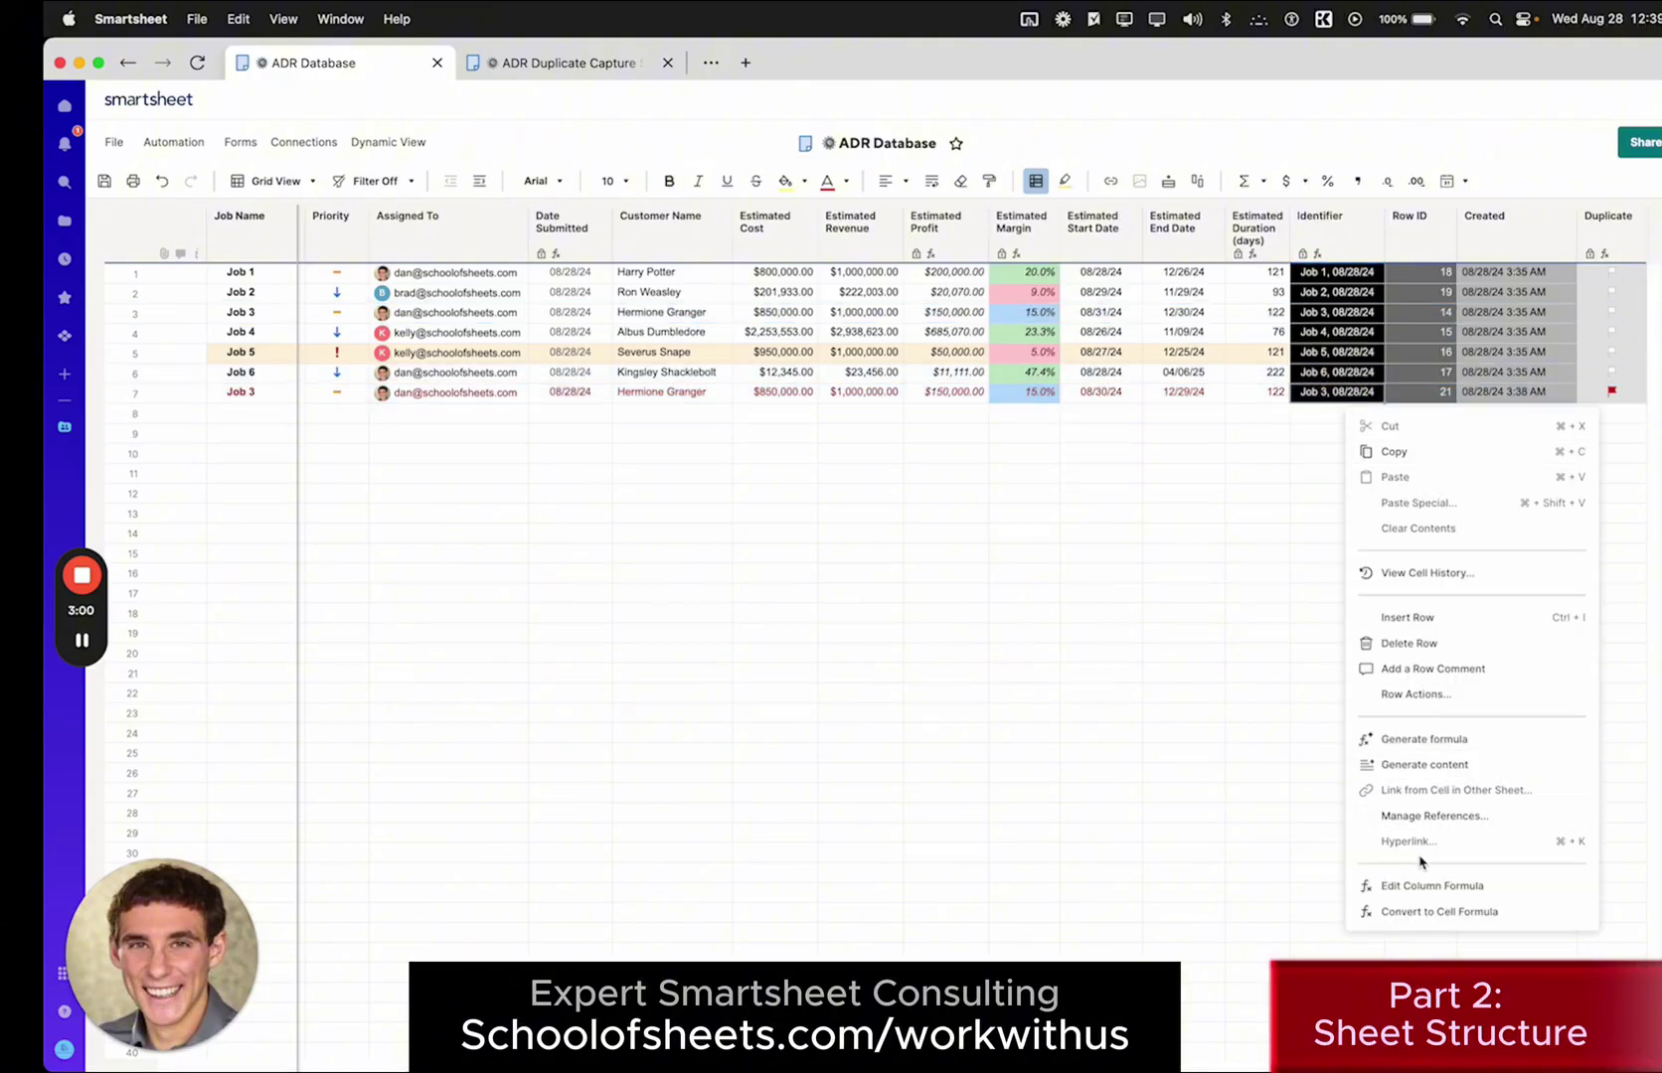
pyautogui.click(1432, 885)
pyautogui.press('super+a')
pyautogui.press('BackSpace')
pyautogui.write('=JOIN(')
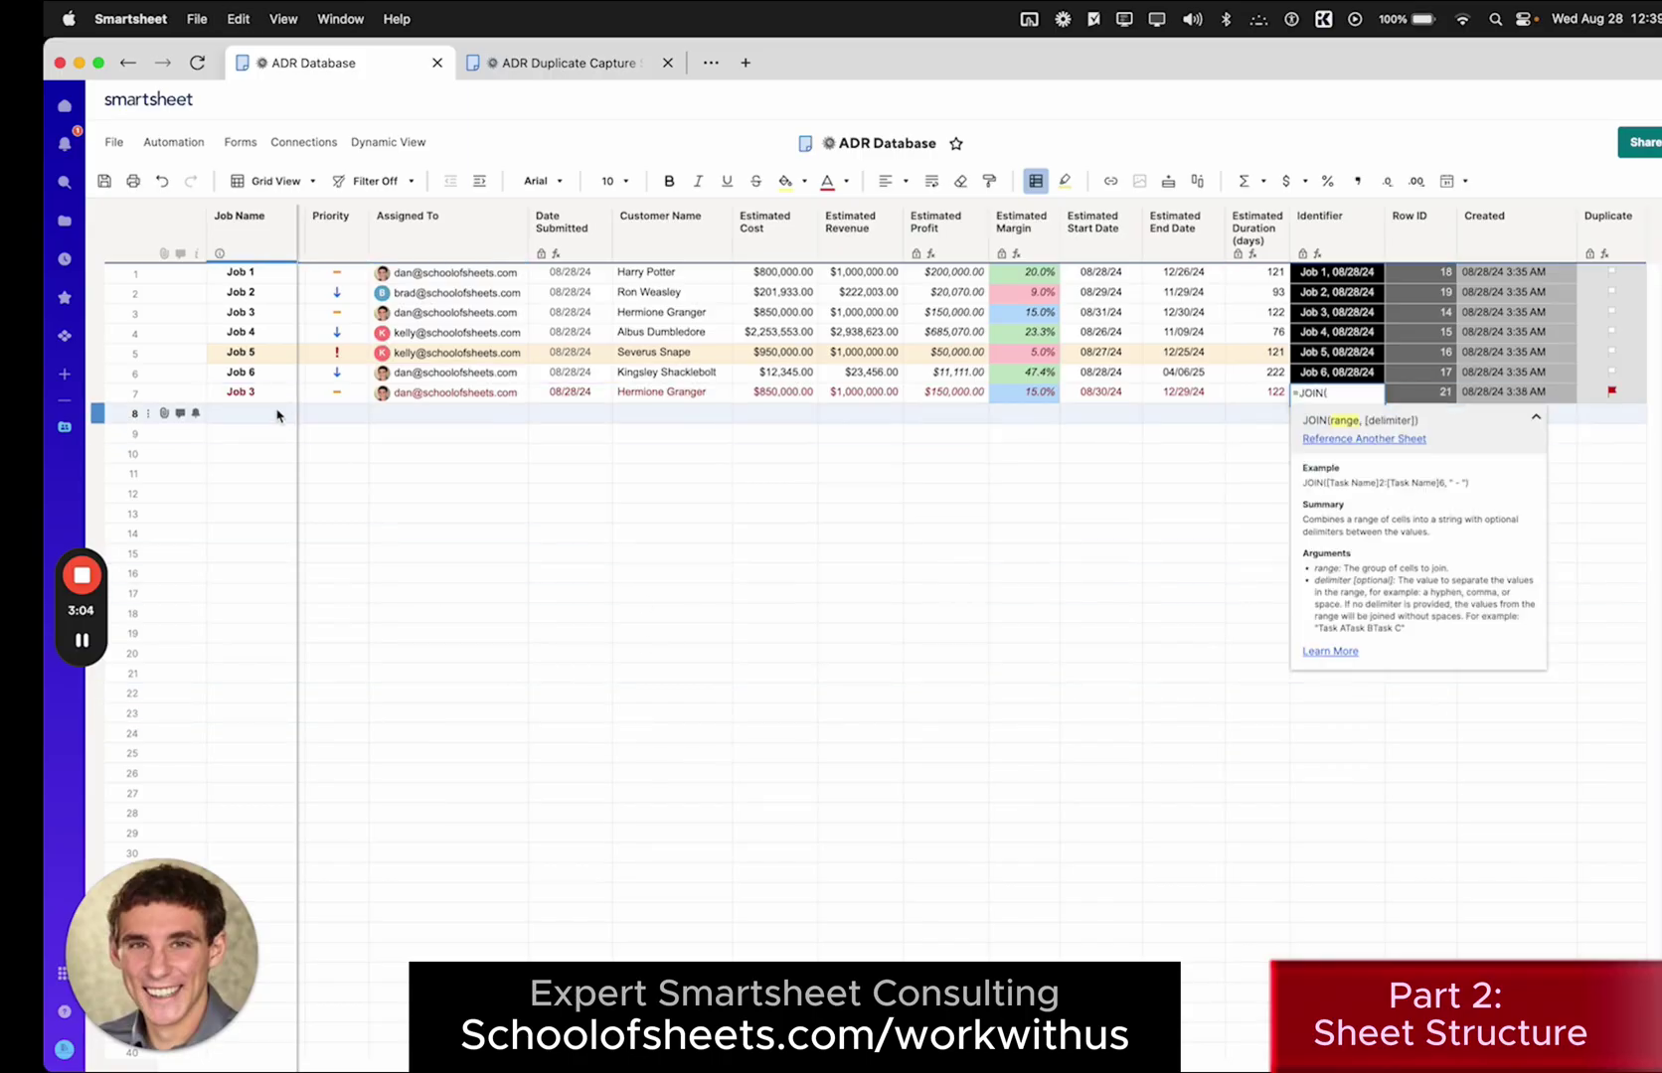
pyautogui.click(245, 394)
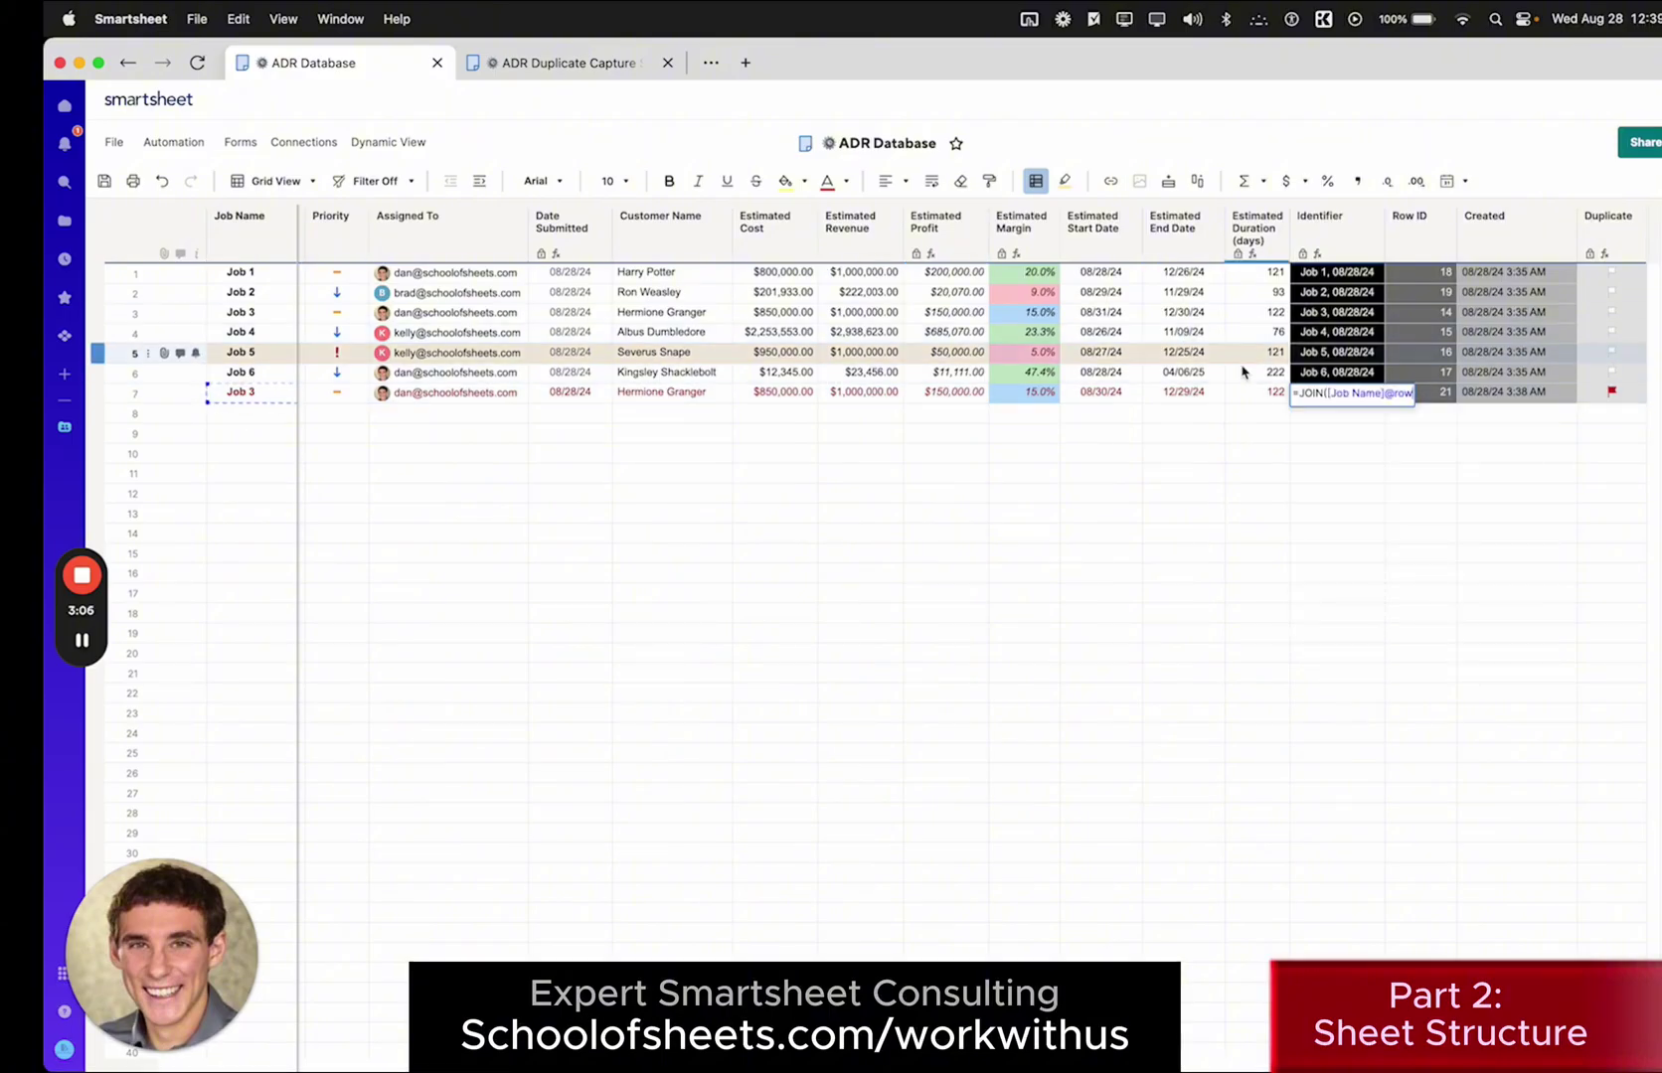
pyautogui.keyDown('shift'); pyautogui.click(1255, 393); pyautogui.keyUp('shift')
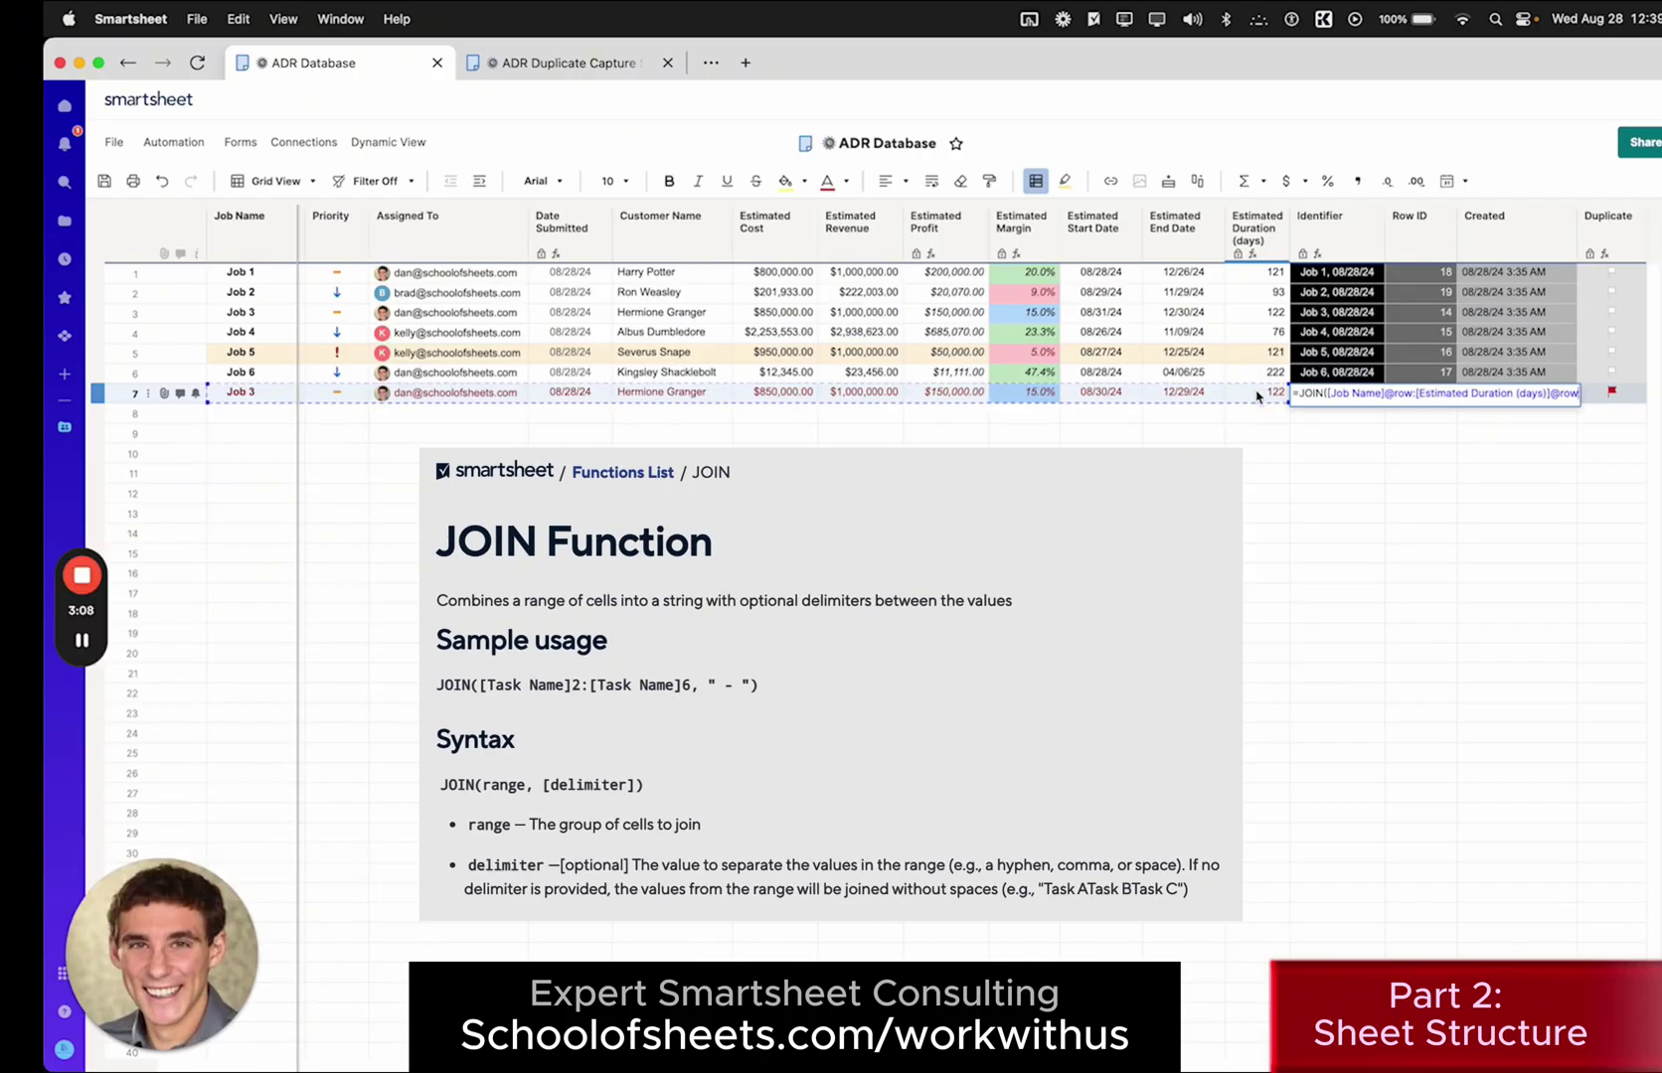
pyautogui.write(', ", "')
pyautogui.press('Return')
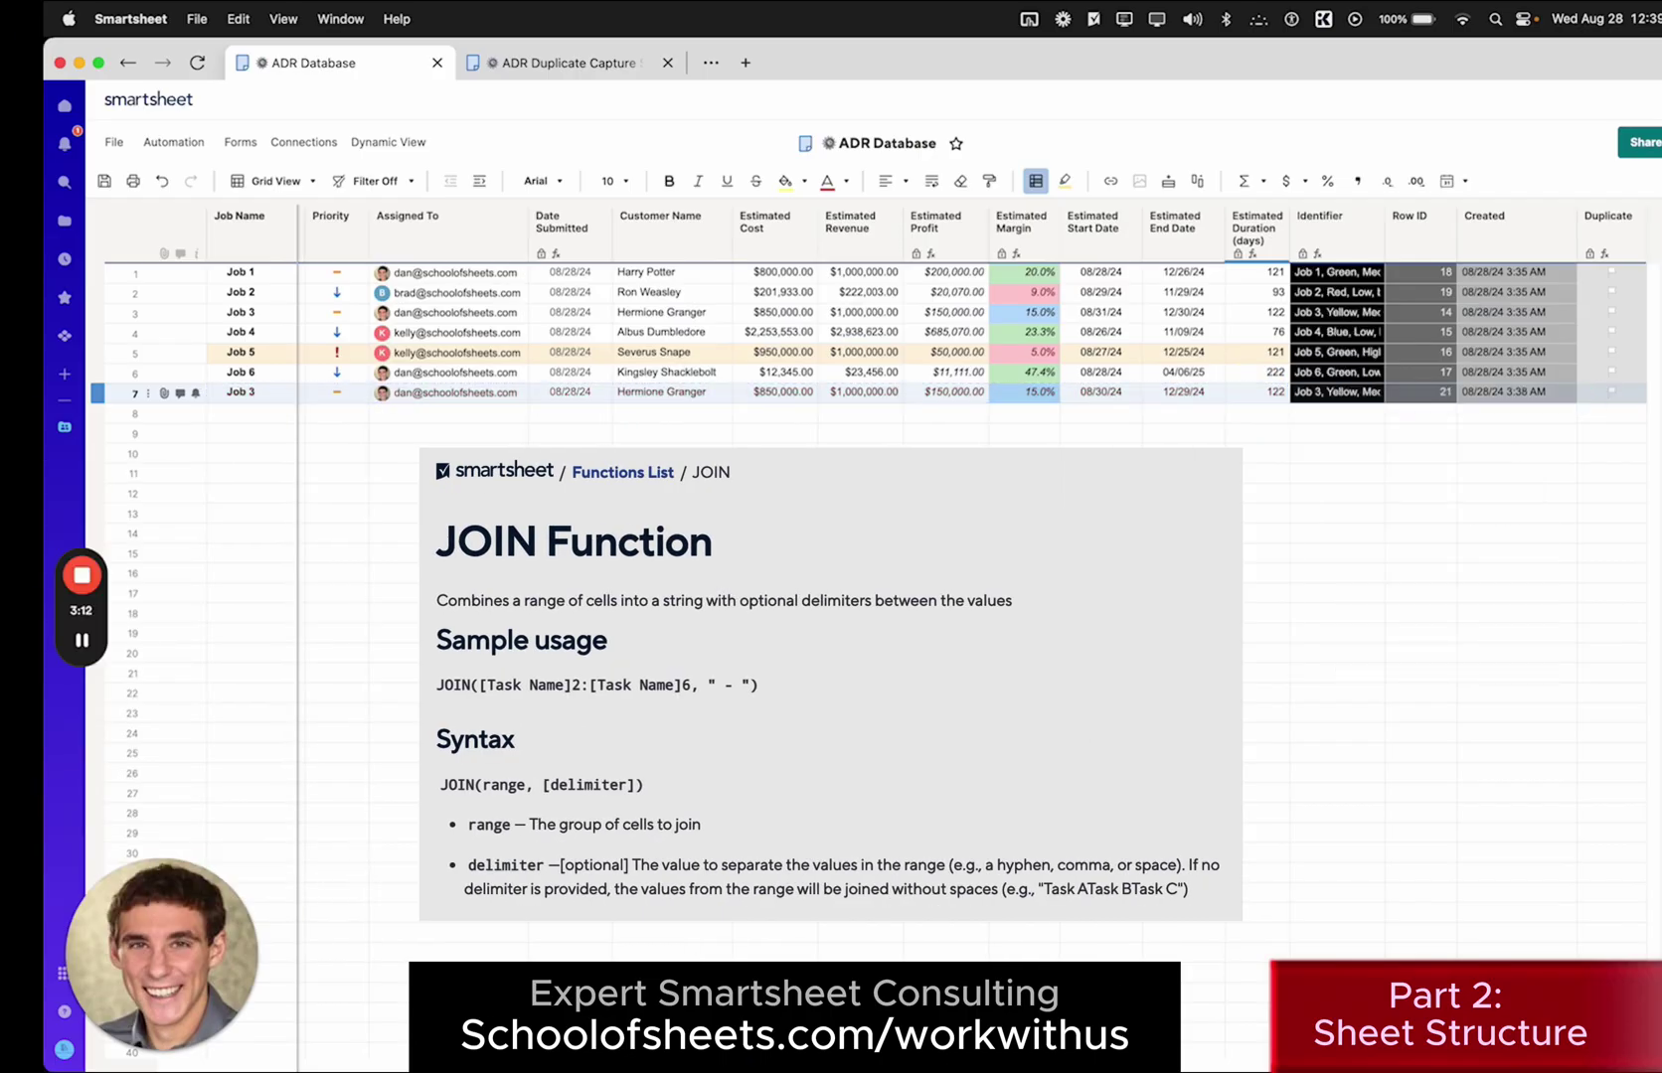
# Autofit the Identifier column width to show the full joined text.
pyautogui.click(1383, 236)
pyautogui.doubleClick(1383, 237)
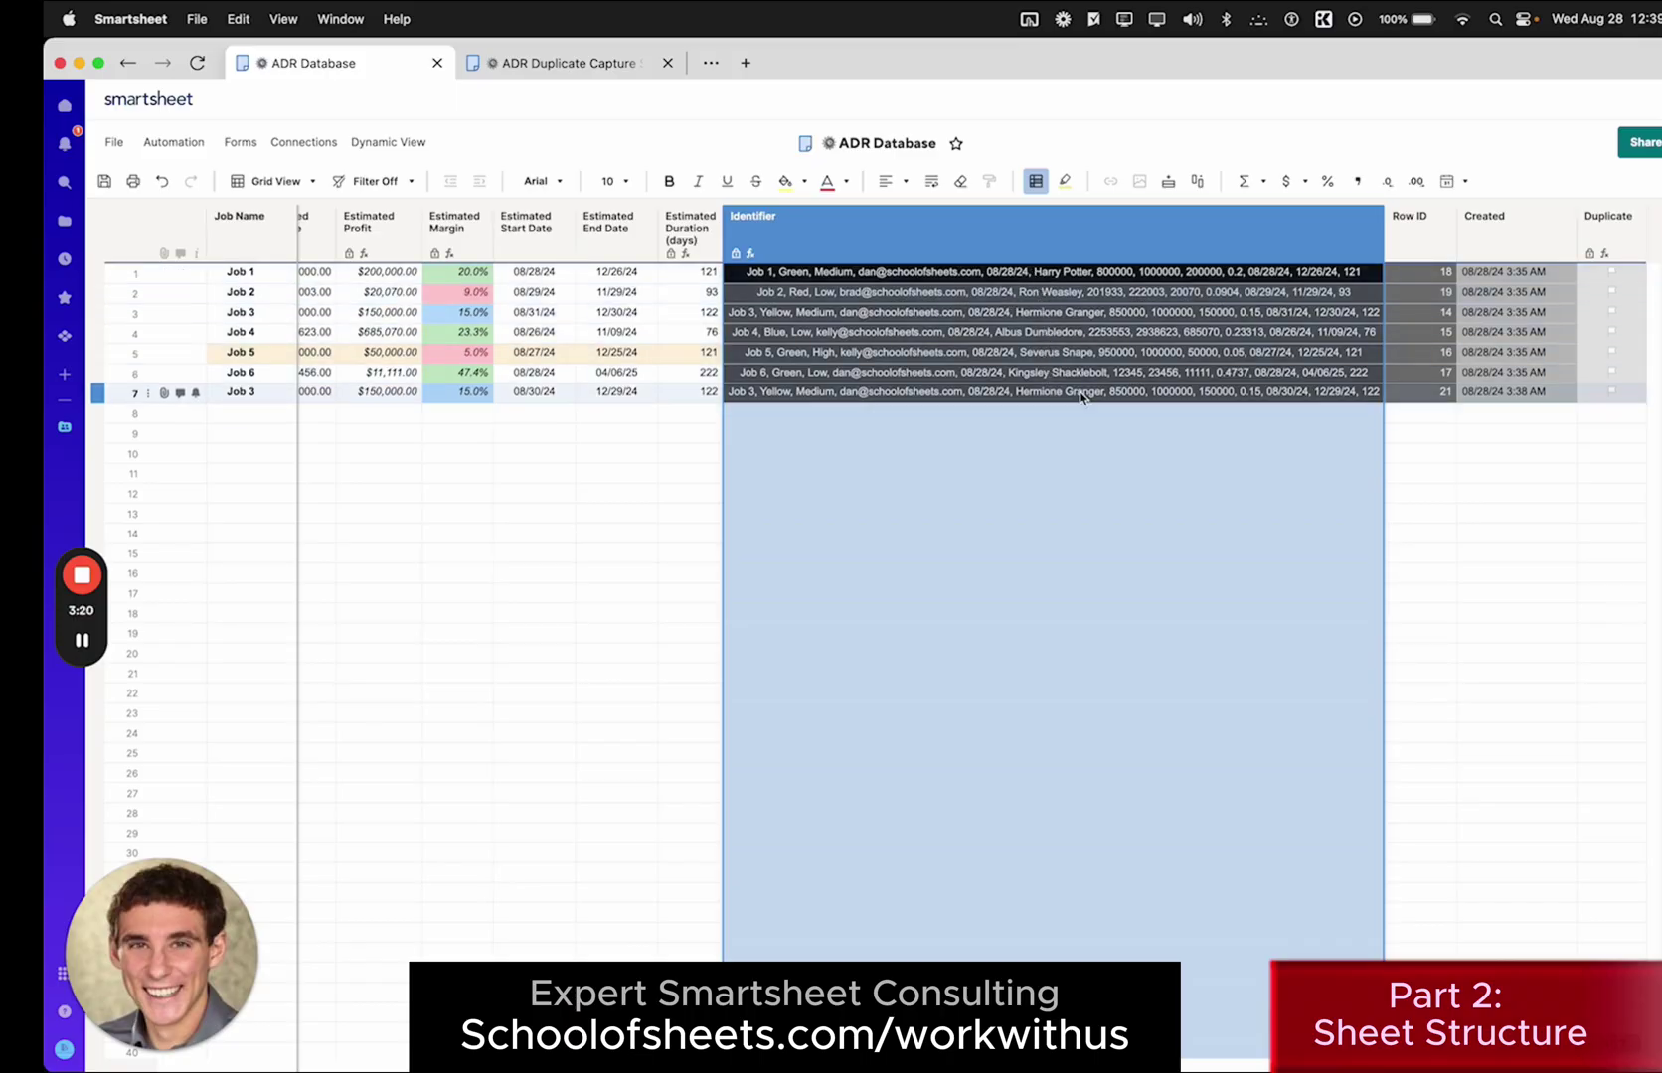
pyautogui.click(1095, 472)
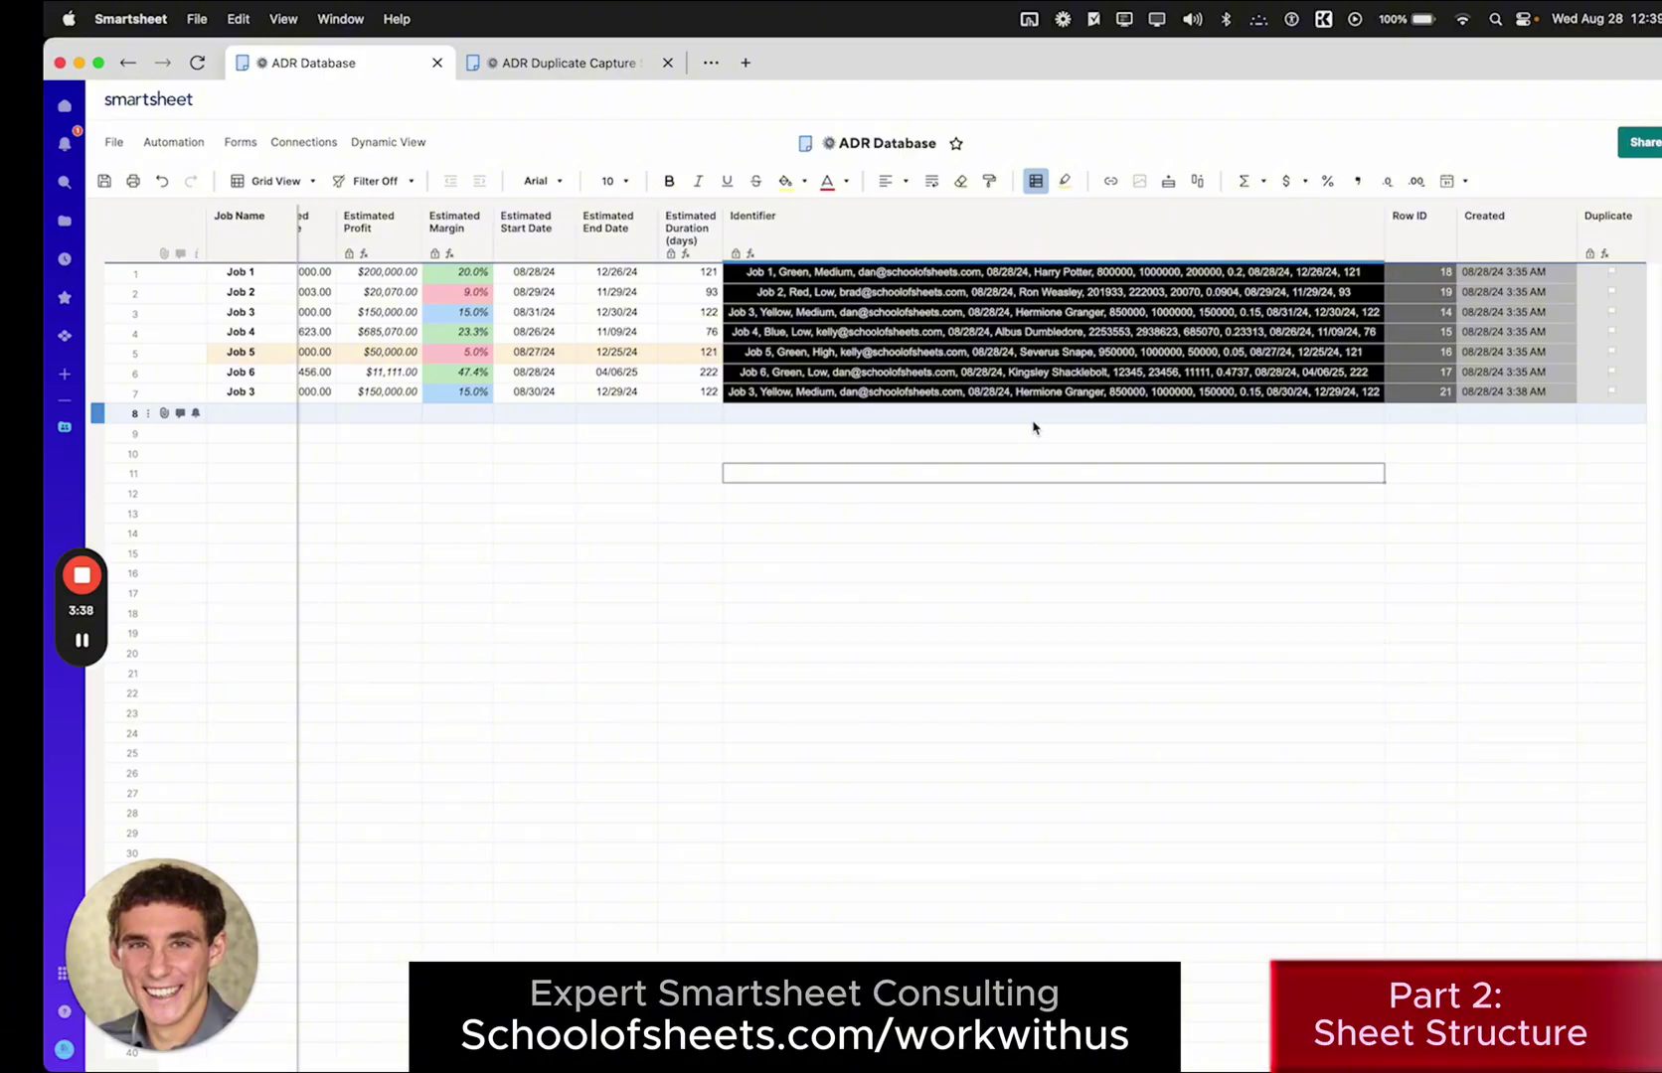
# Undo the Identifier change so rows 3 and 7 both read 'Job 3, 08/28/24'.
pyautogui.press('super+z')
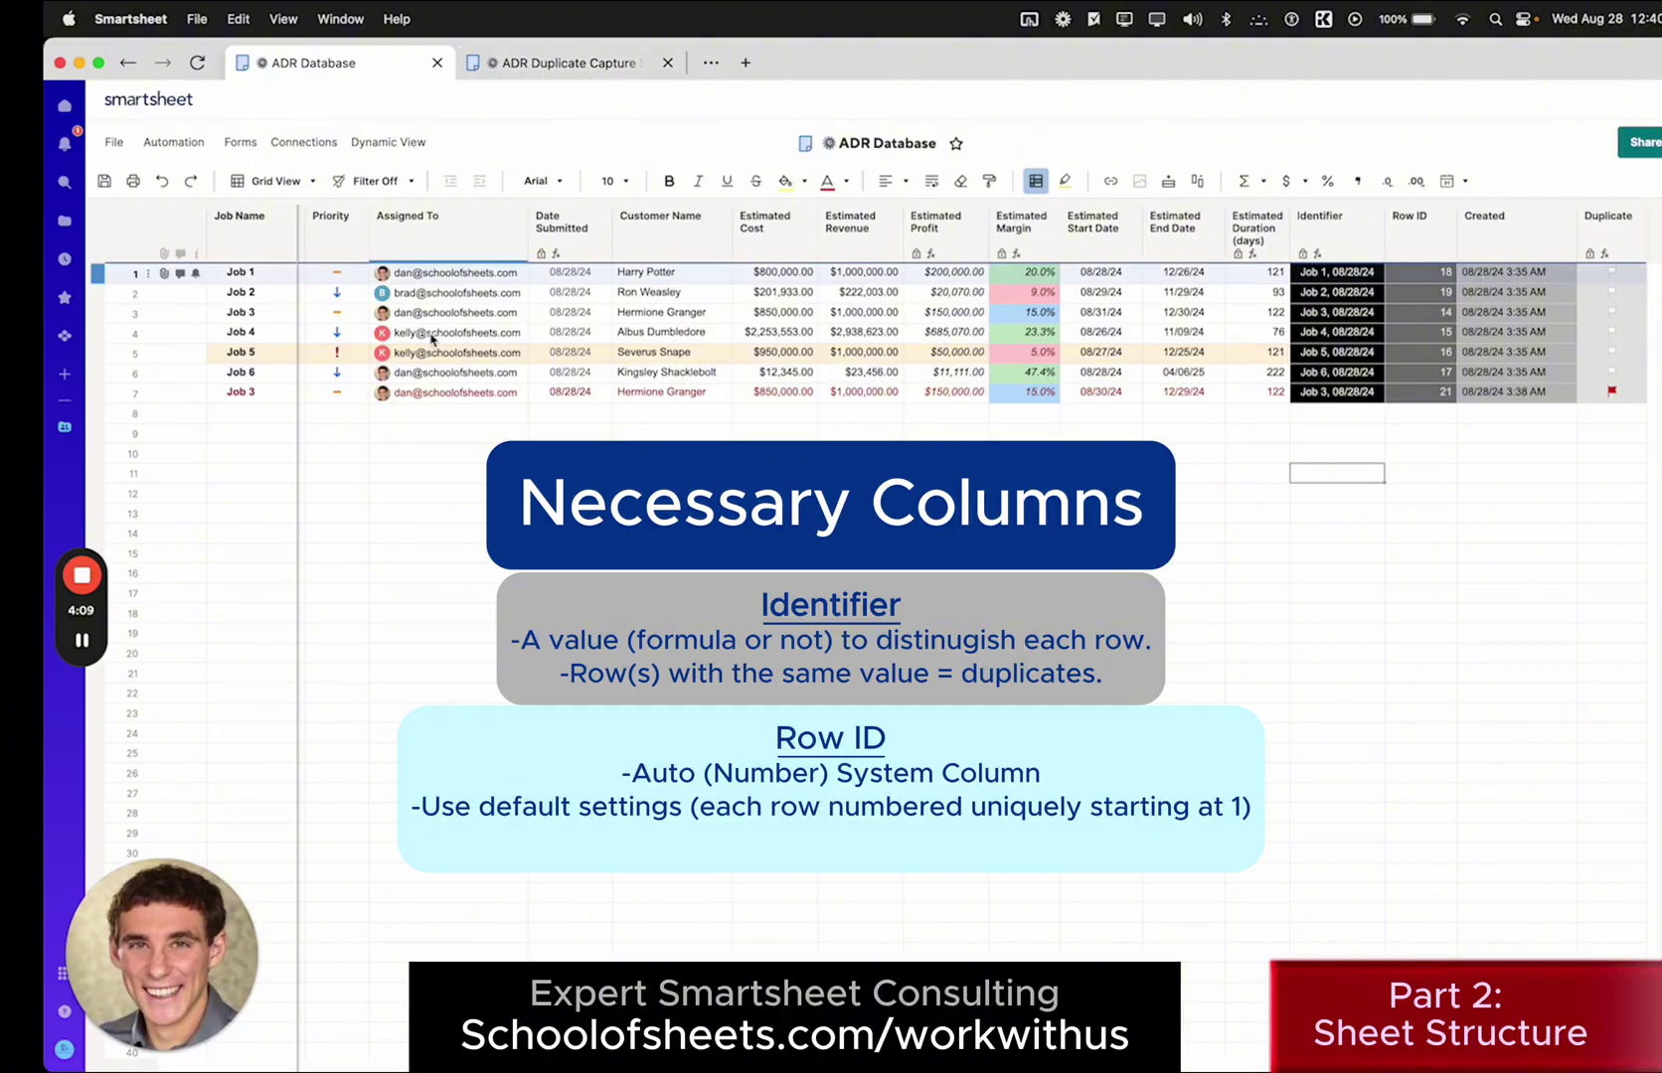
# In the ADR Duplicate Capture Sheet, insert an Auto number column named Row ID right of Identifier.
pyautogui.click(562, 63)
pyautogui.rightClick(698, 221)
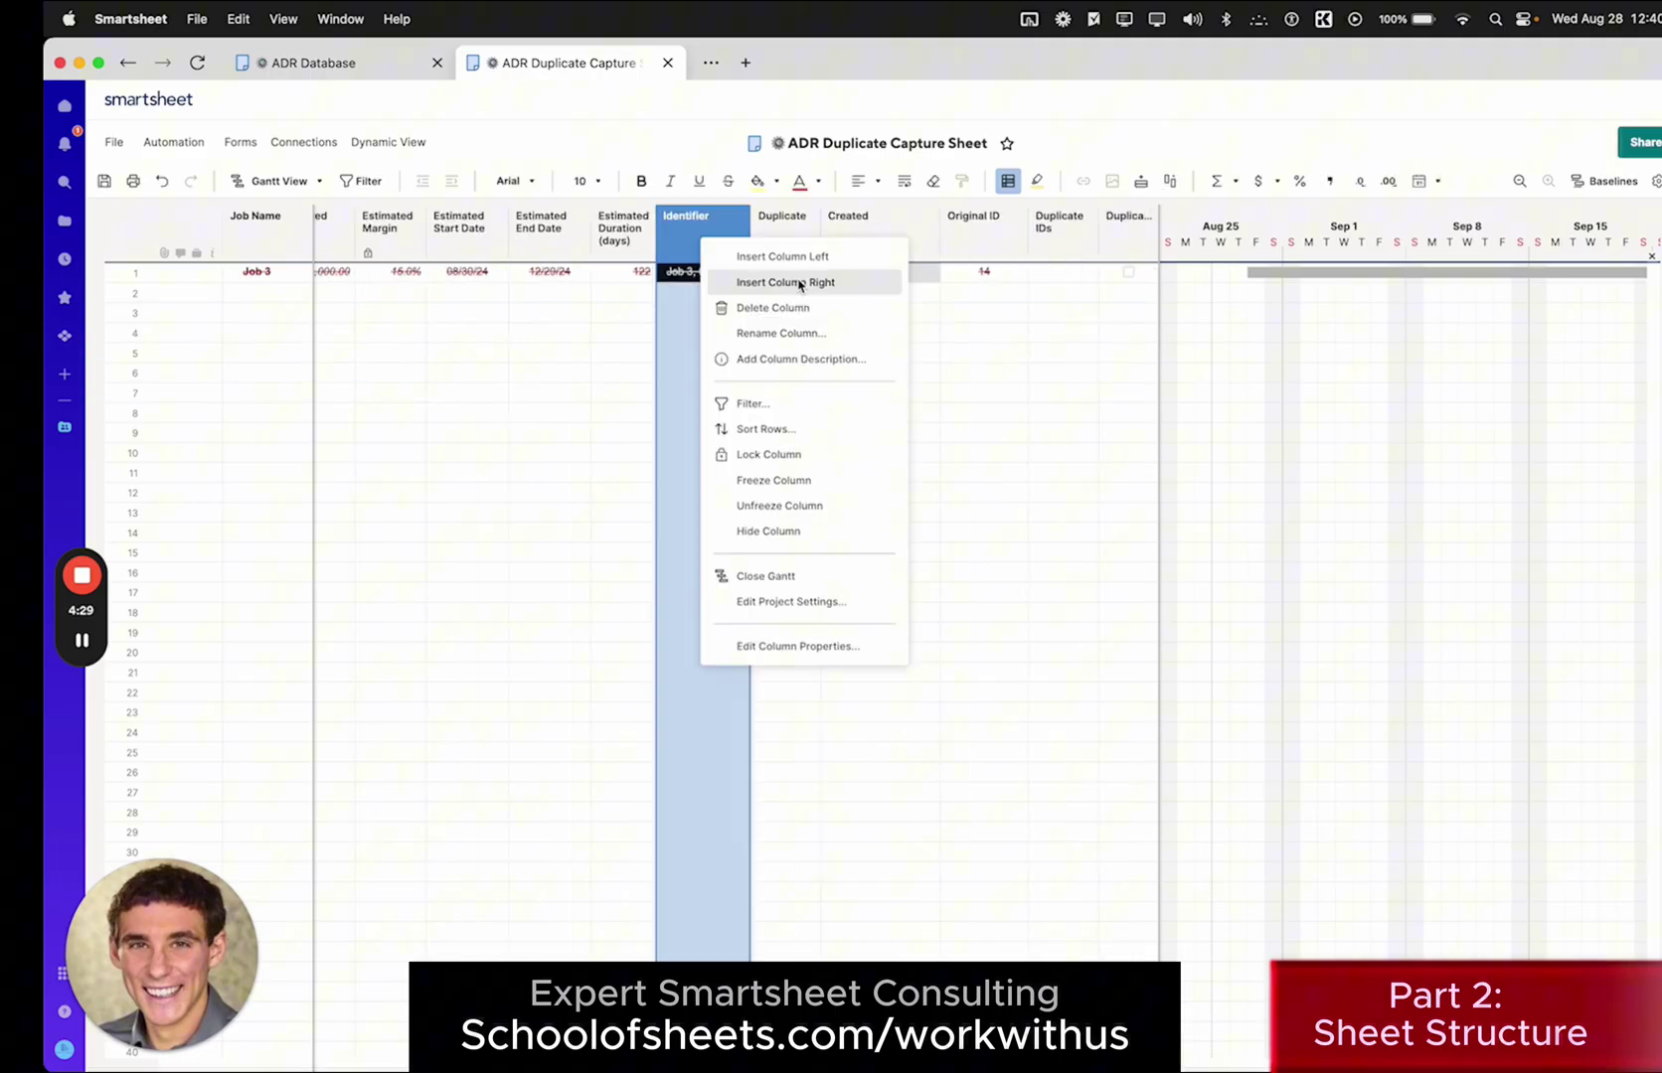
pyautogui.click(787, 279)
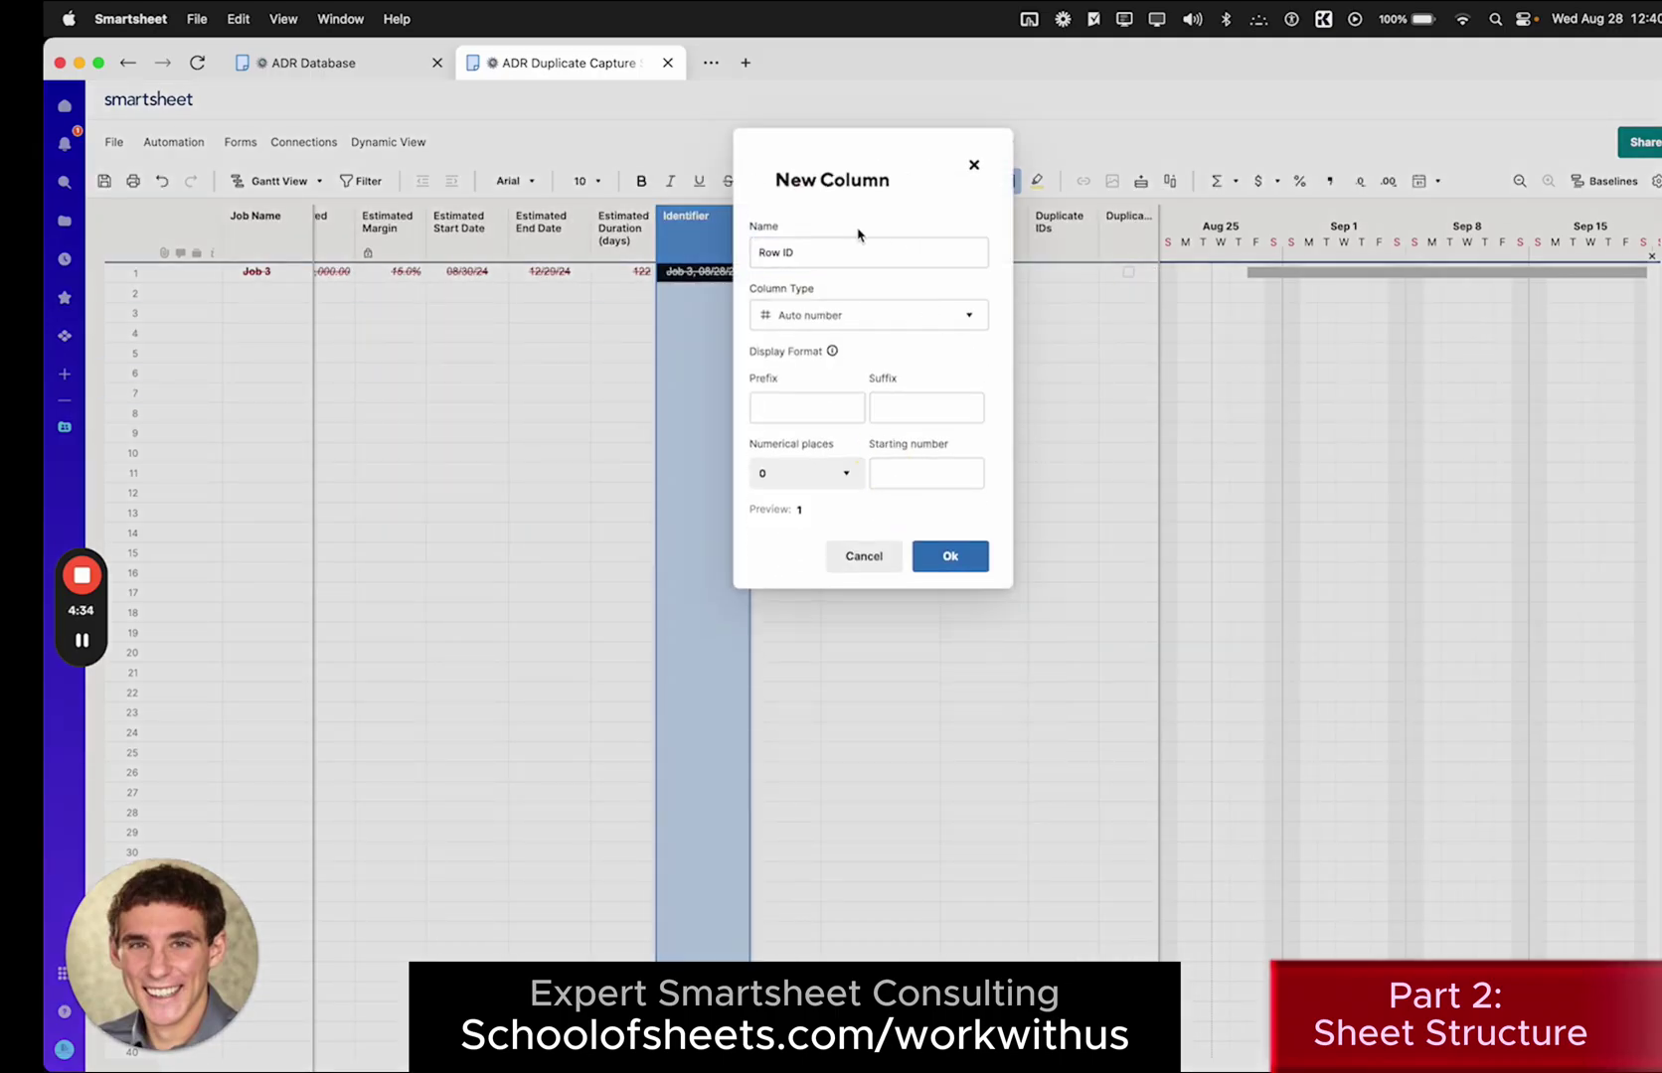
pyautogui.click(954, 553)
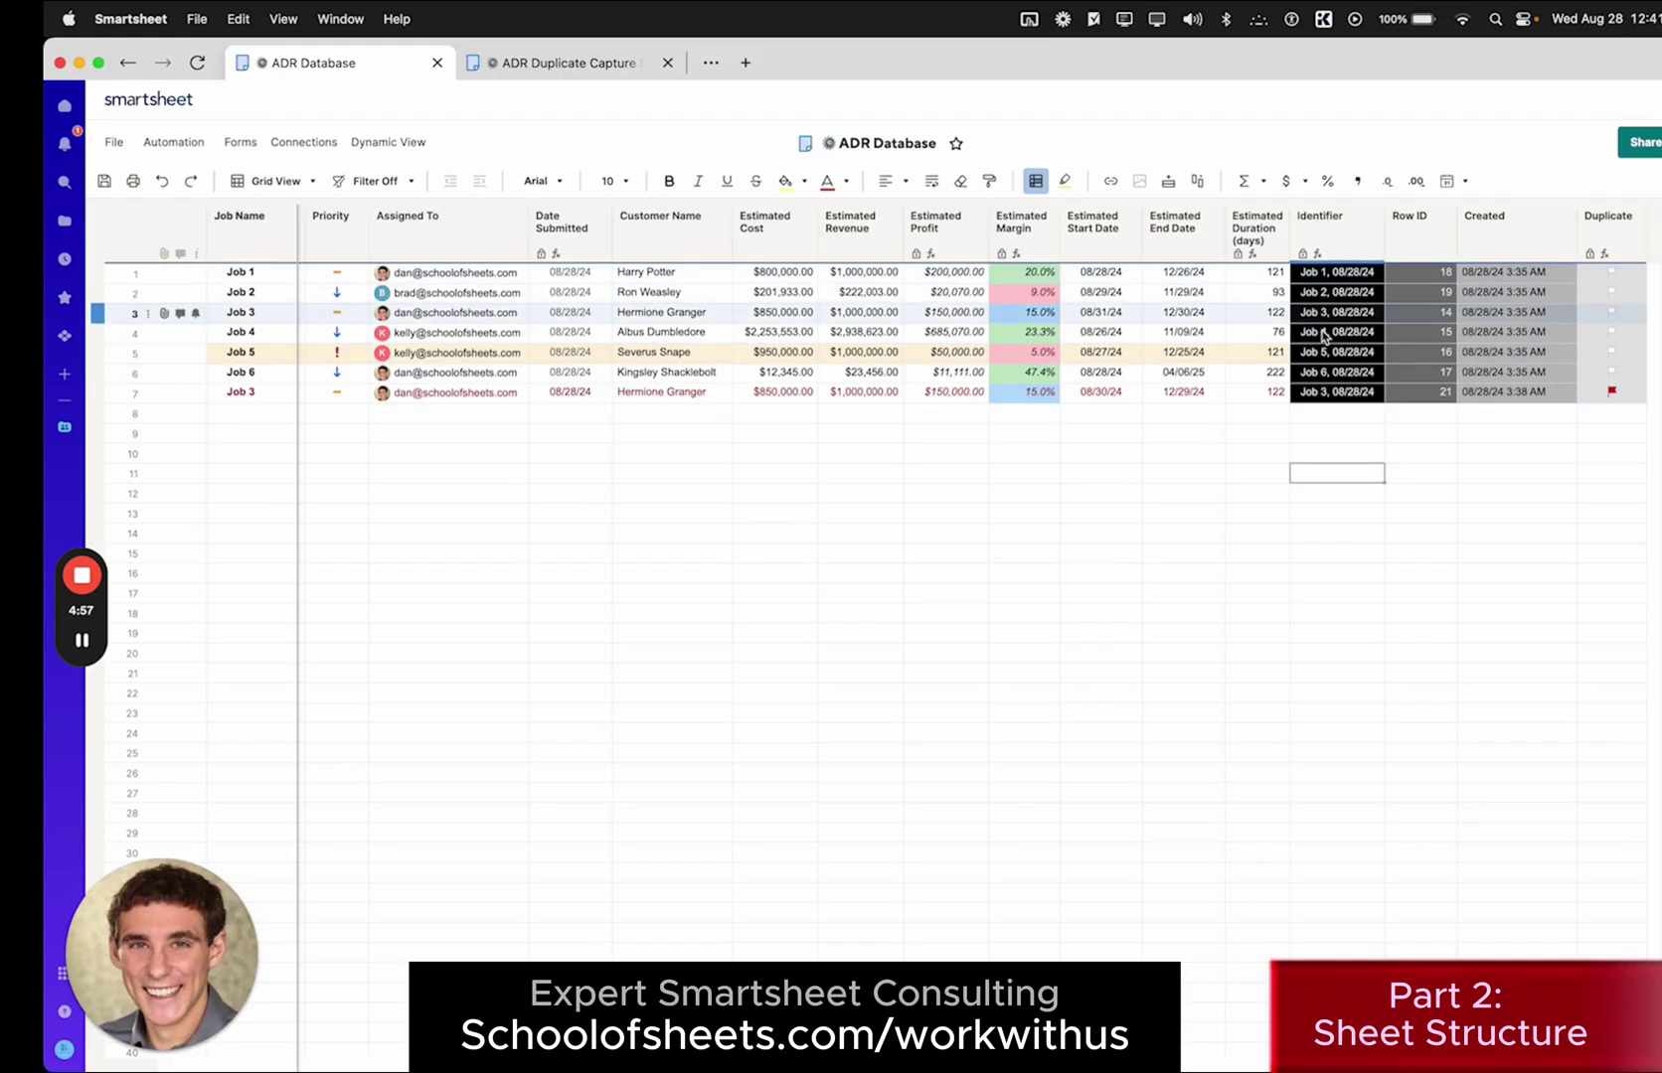
pyautogui.rightClick(1099, 475)
pyautogui.click(1336, 273)
pyautogui.rightClick(1337, 276)
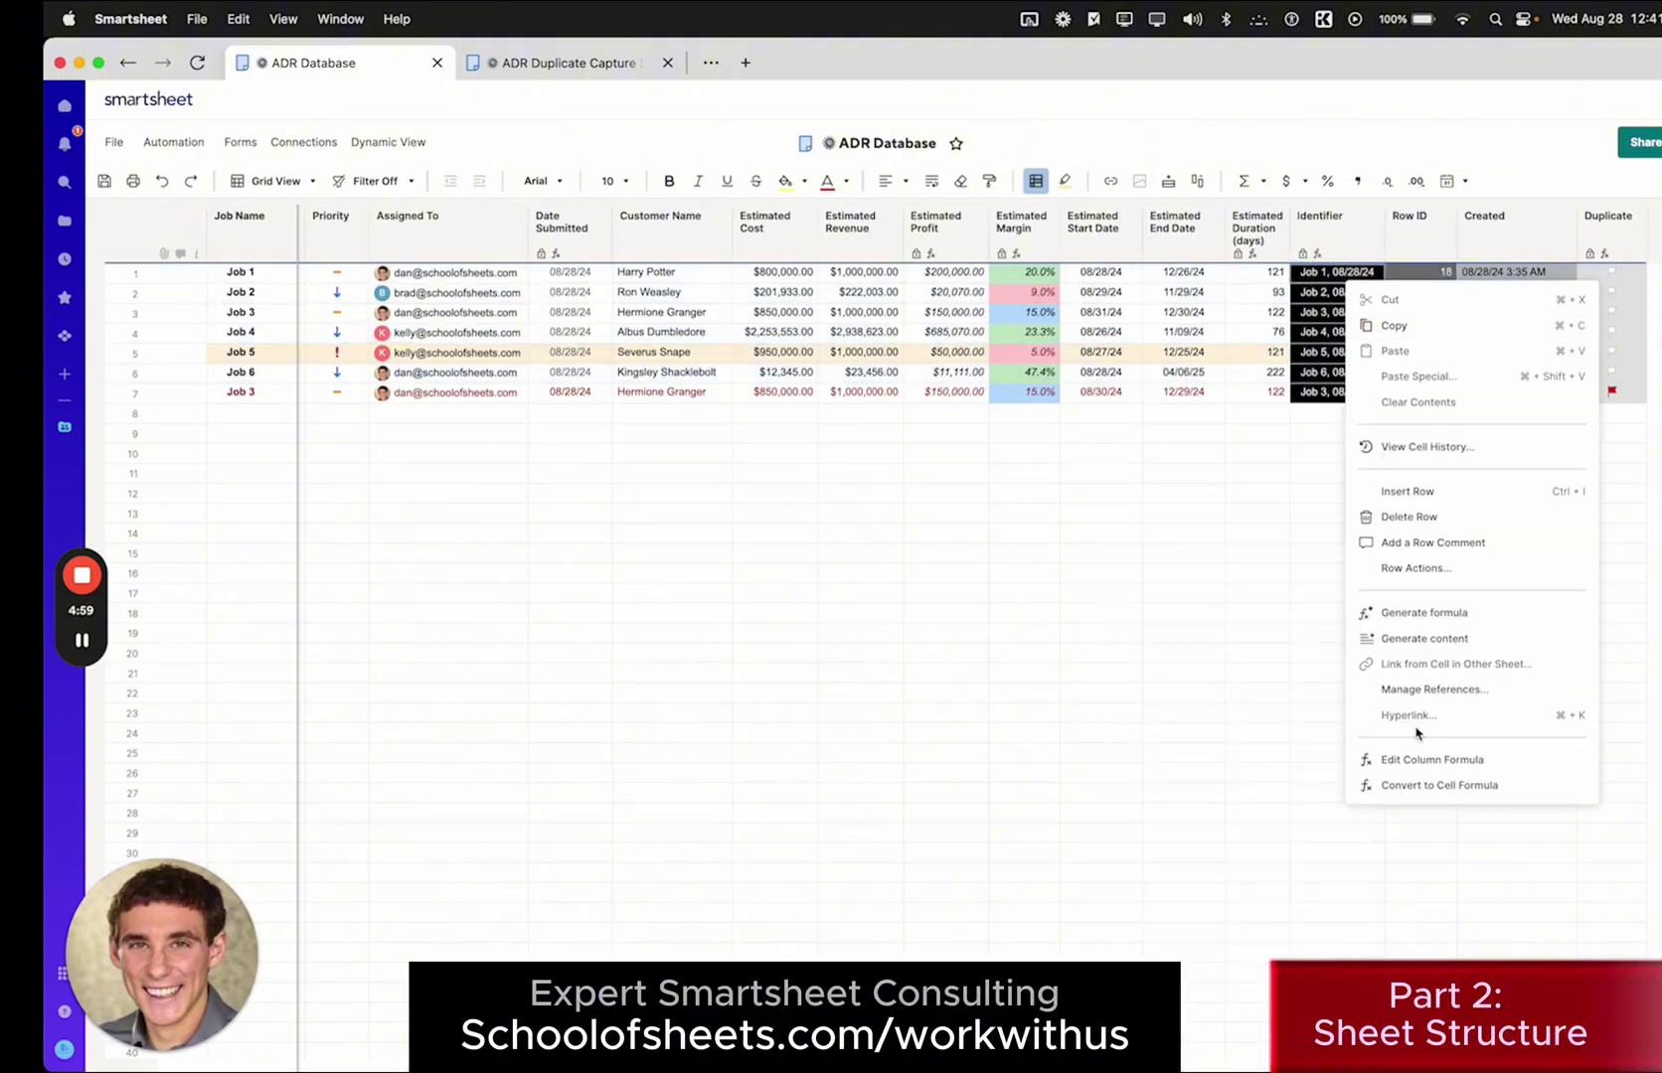
pyautogui.click(1382, 757)
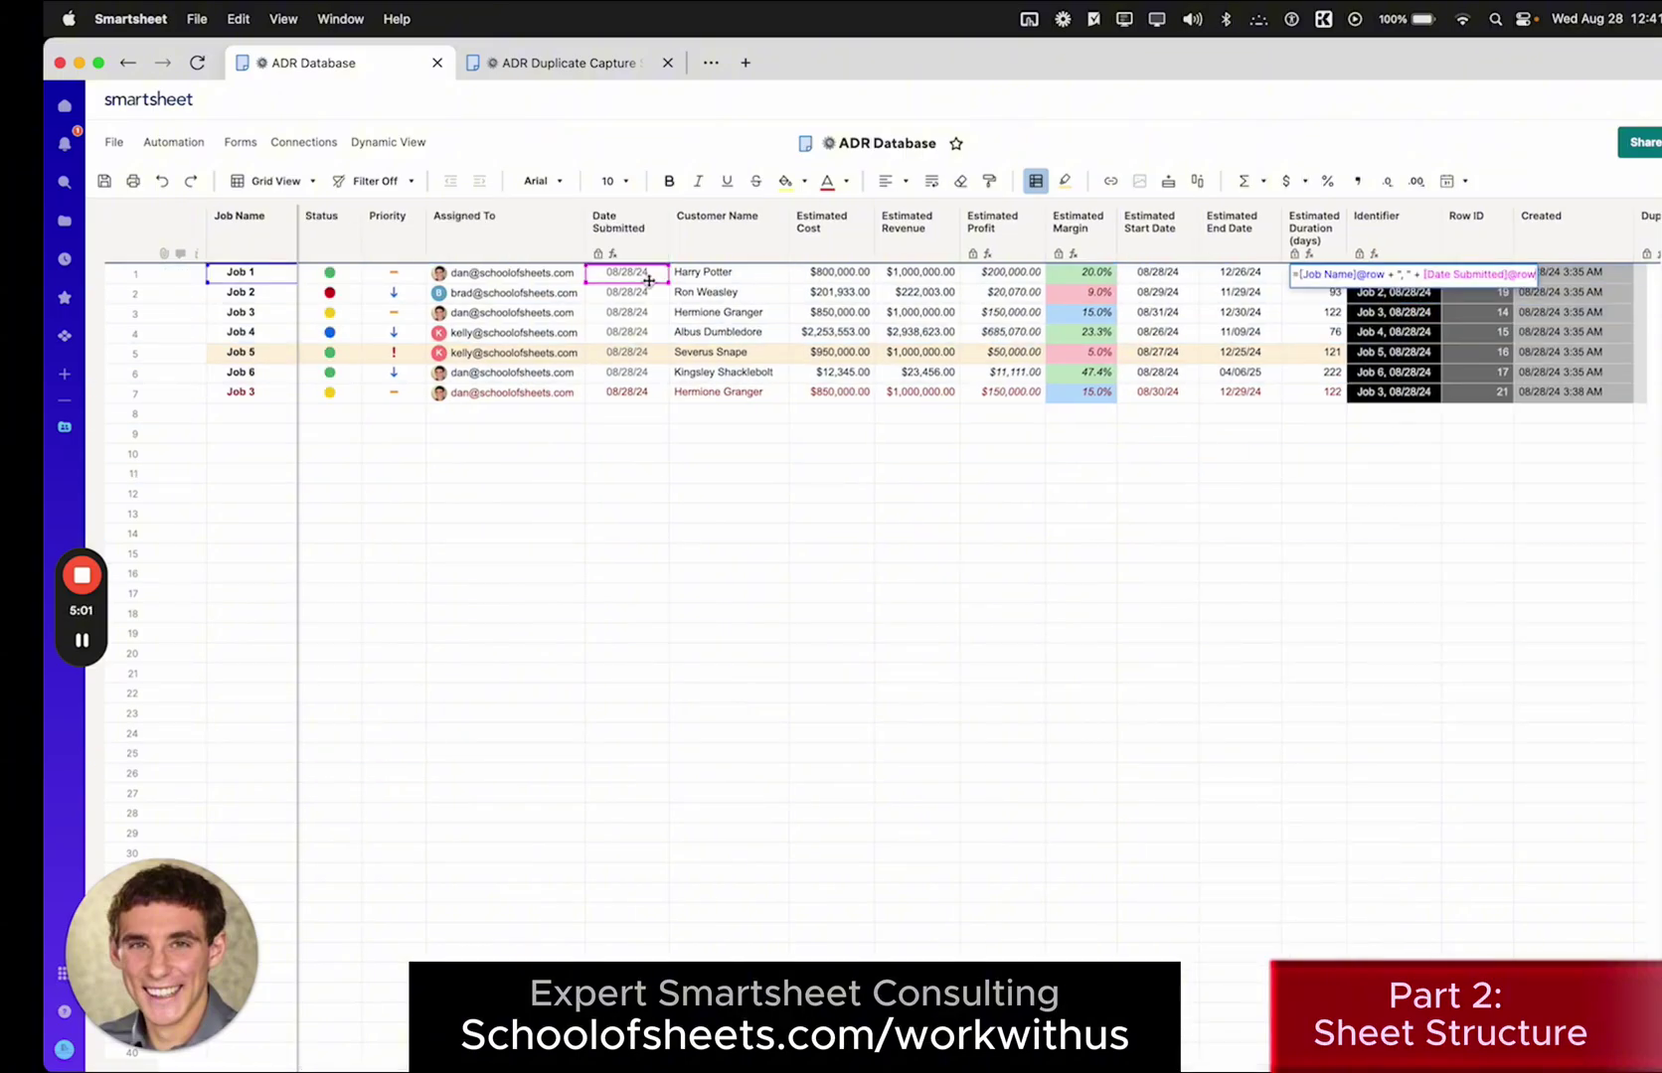
pyautogui.click(646, 284)
pyautogui.rightClick(646, 288)
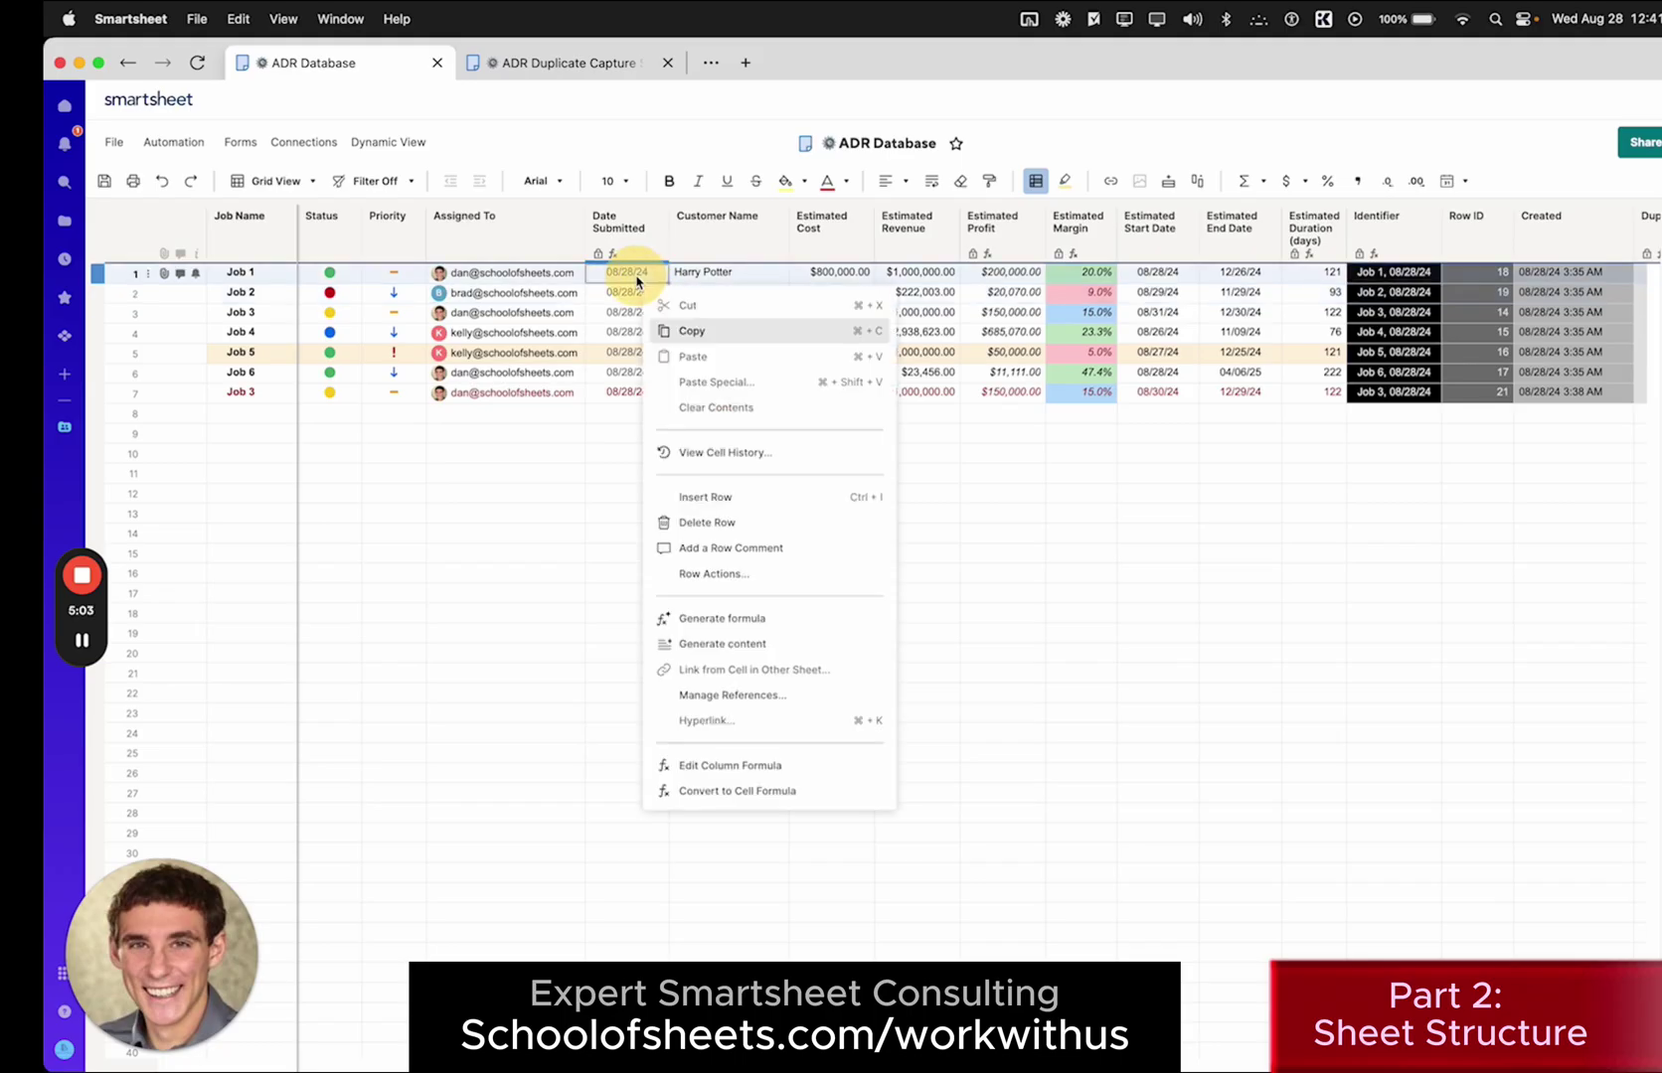
pyautogui.click(730, 765)
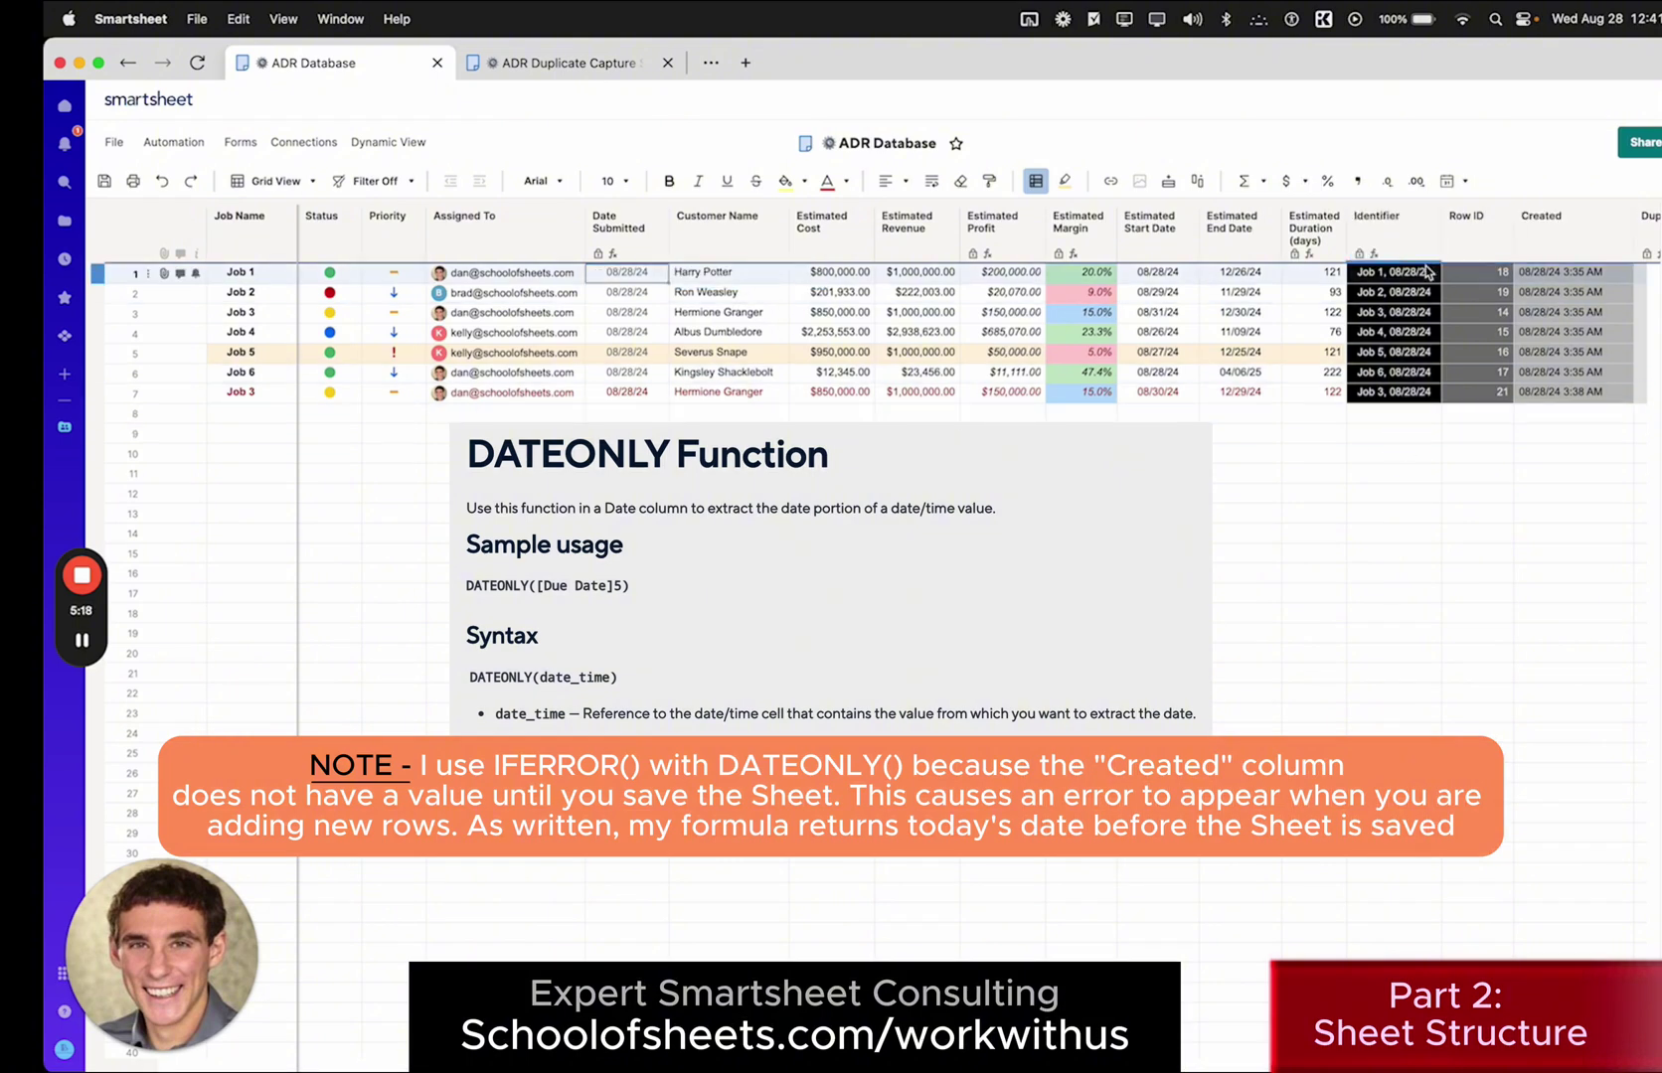
pyautogui.press('Escape')
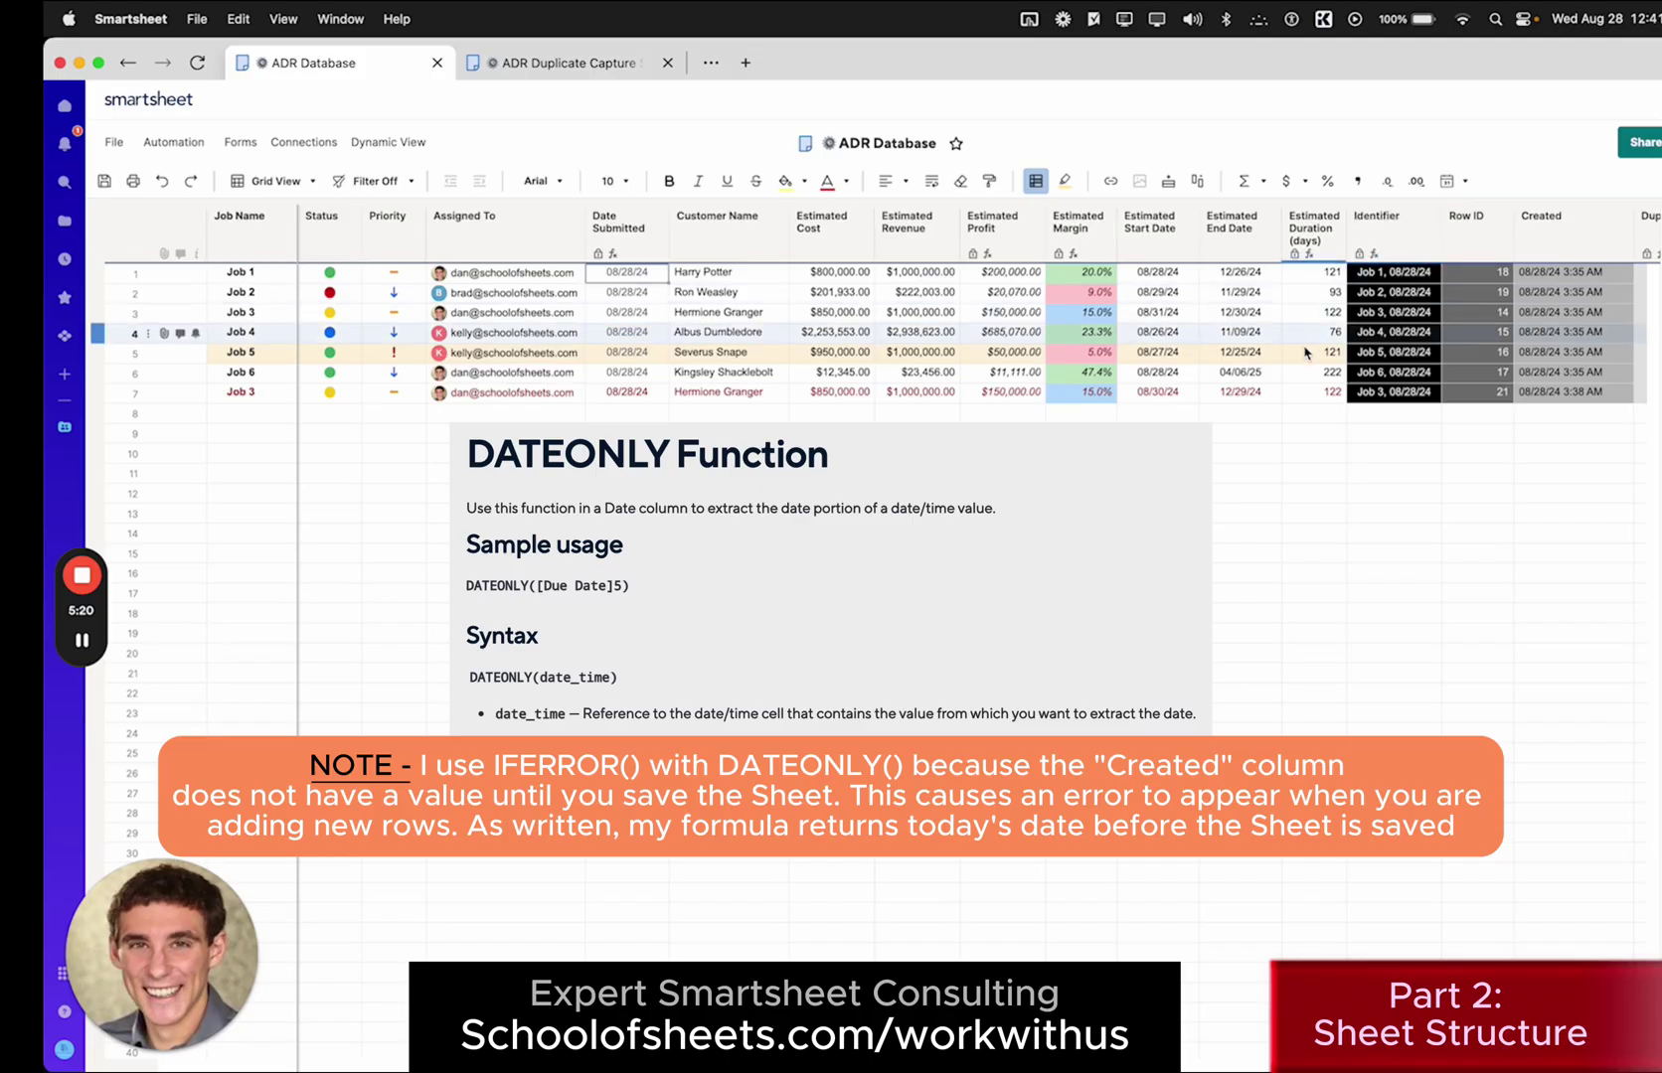
pyautogui.hscroll(2, 835, 513)
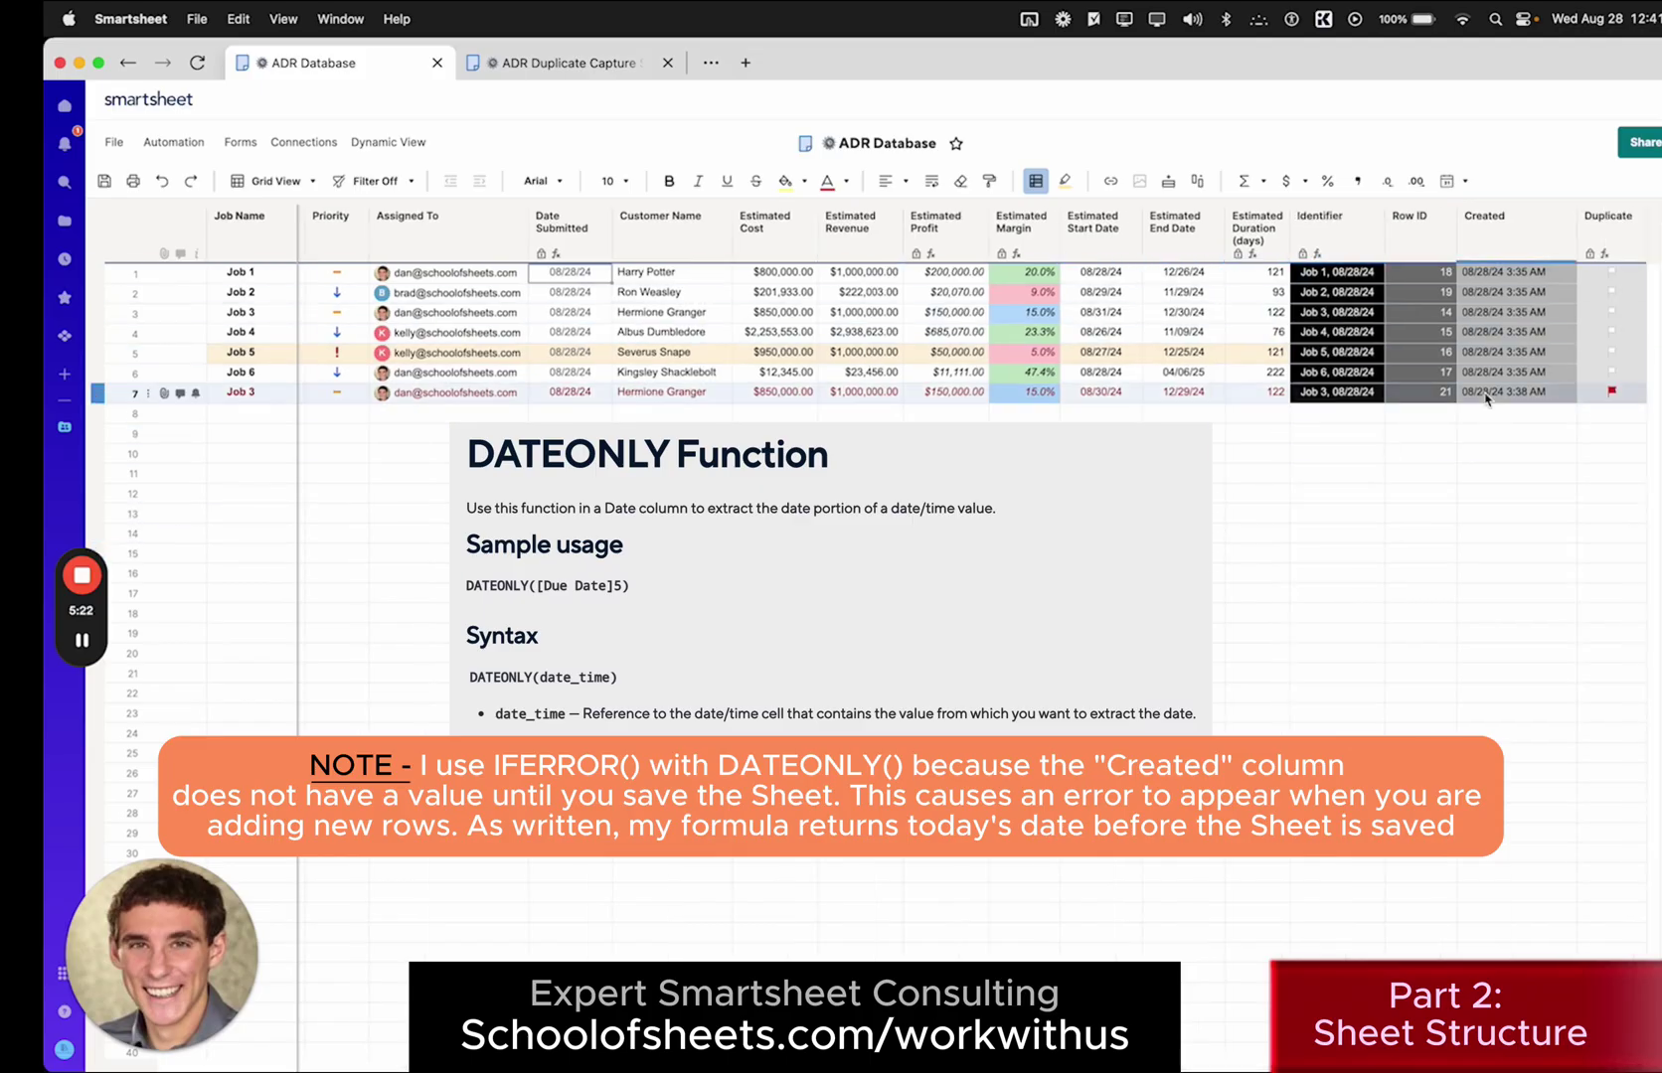
pyautogui.rightClick(1605, 276)
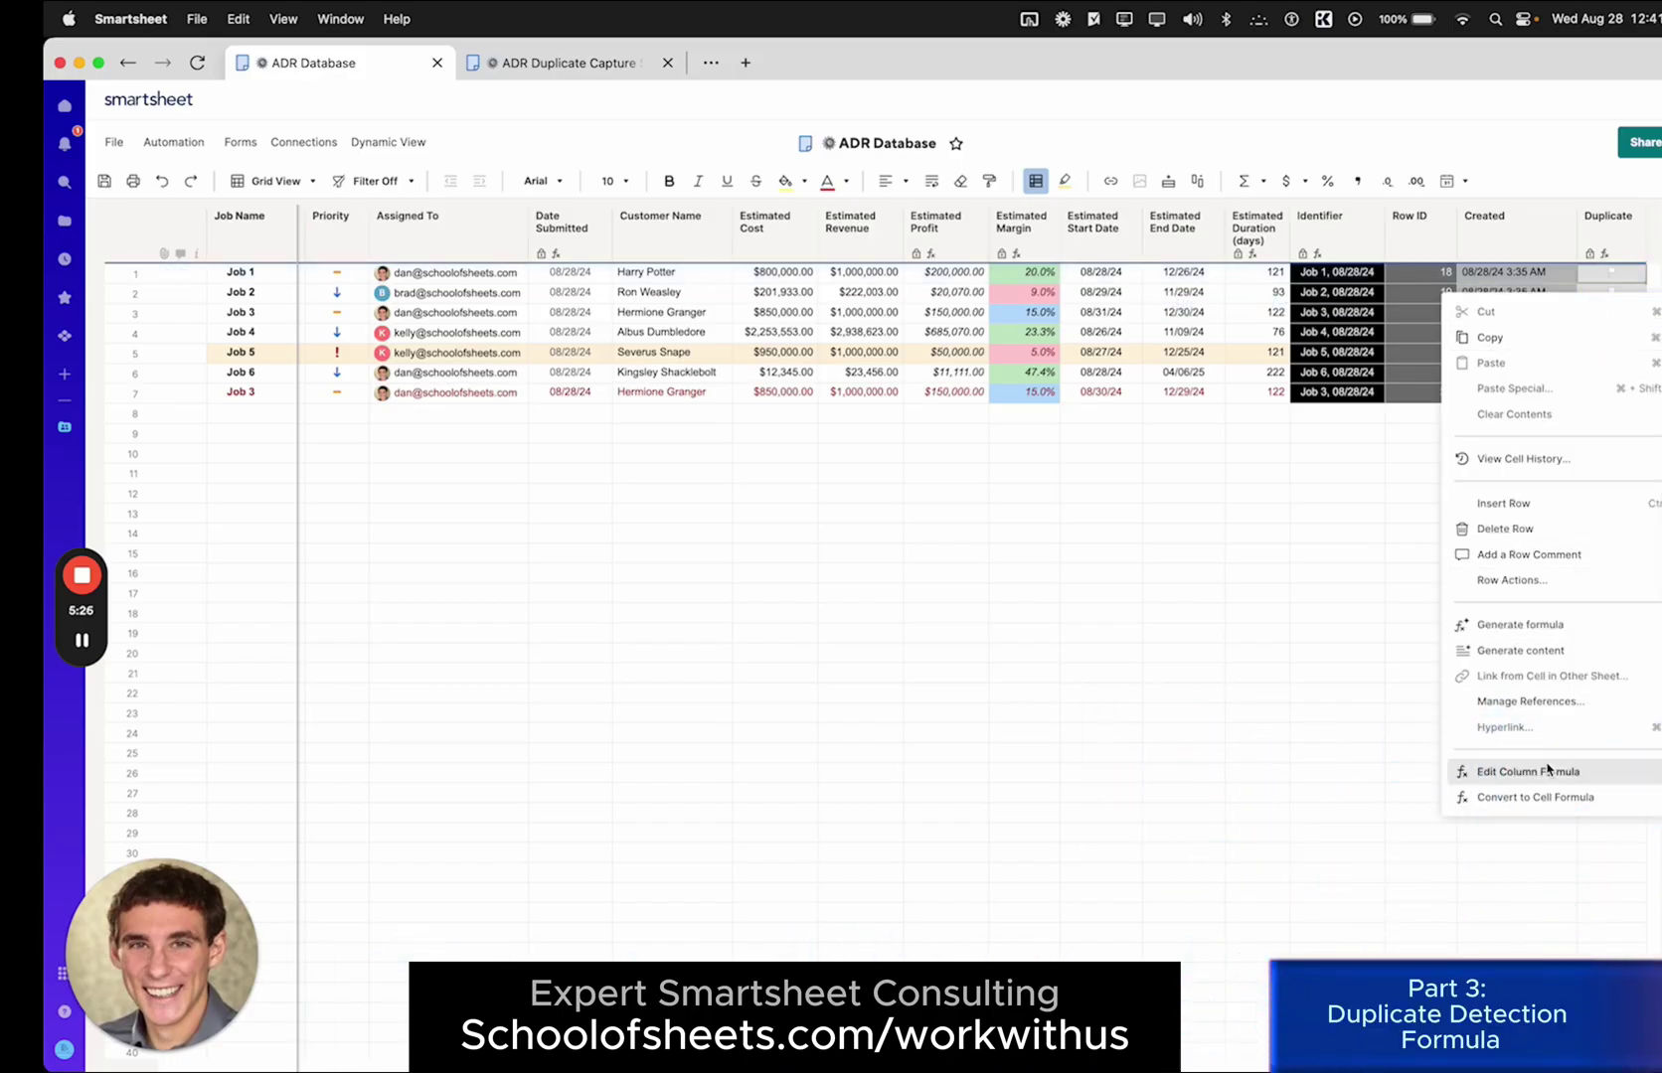
pyautogui.press('Escape')
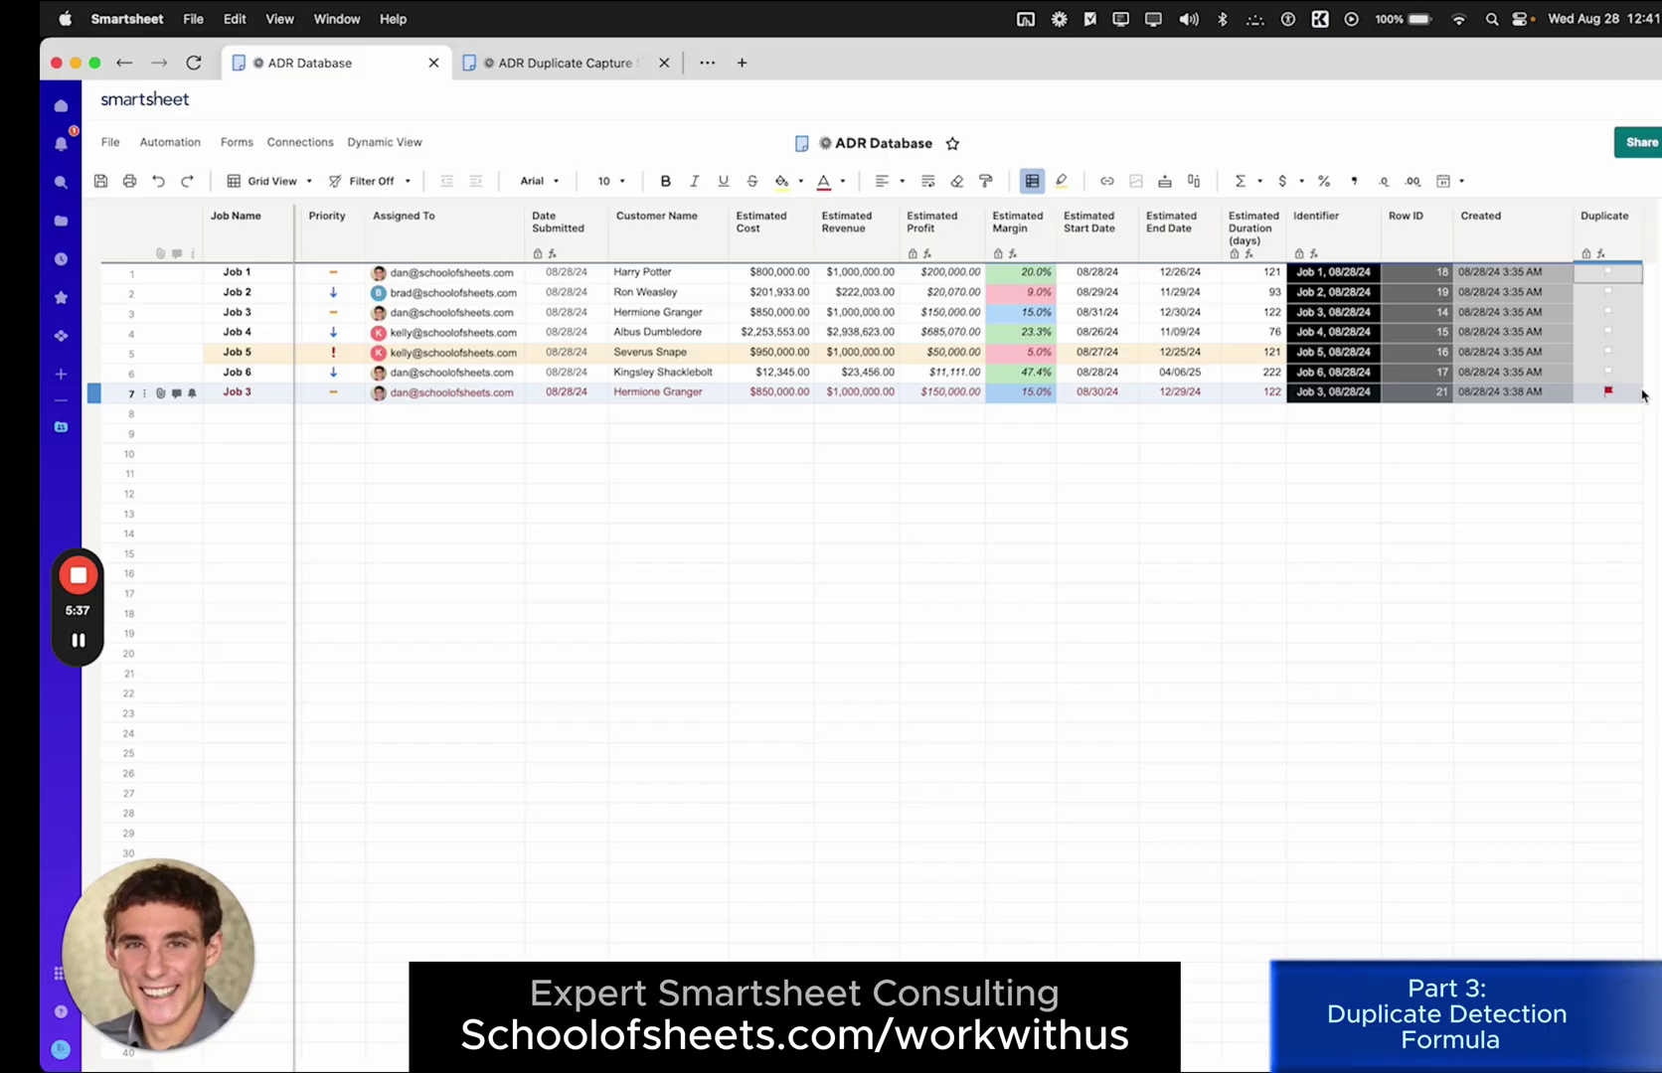
pyautogui.rightClick(1643, 395)
pyautogui.click(1556, 873)
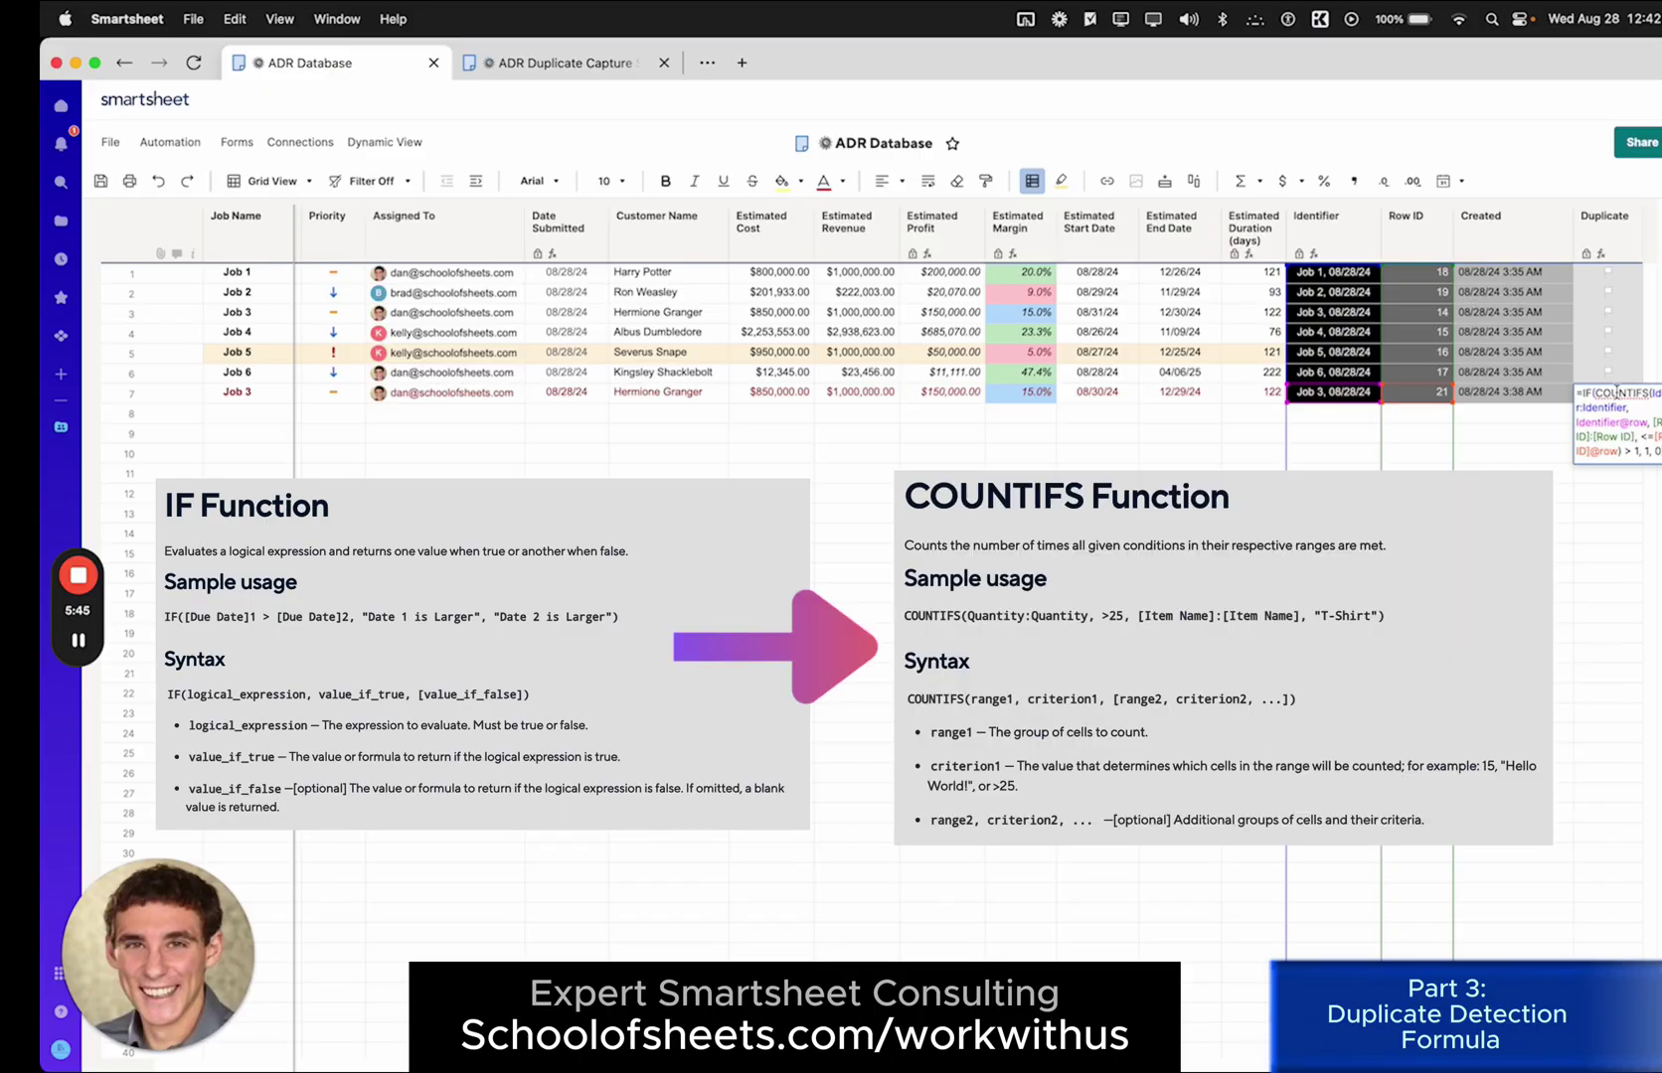
pyautogui.click(1594, 394)
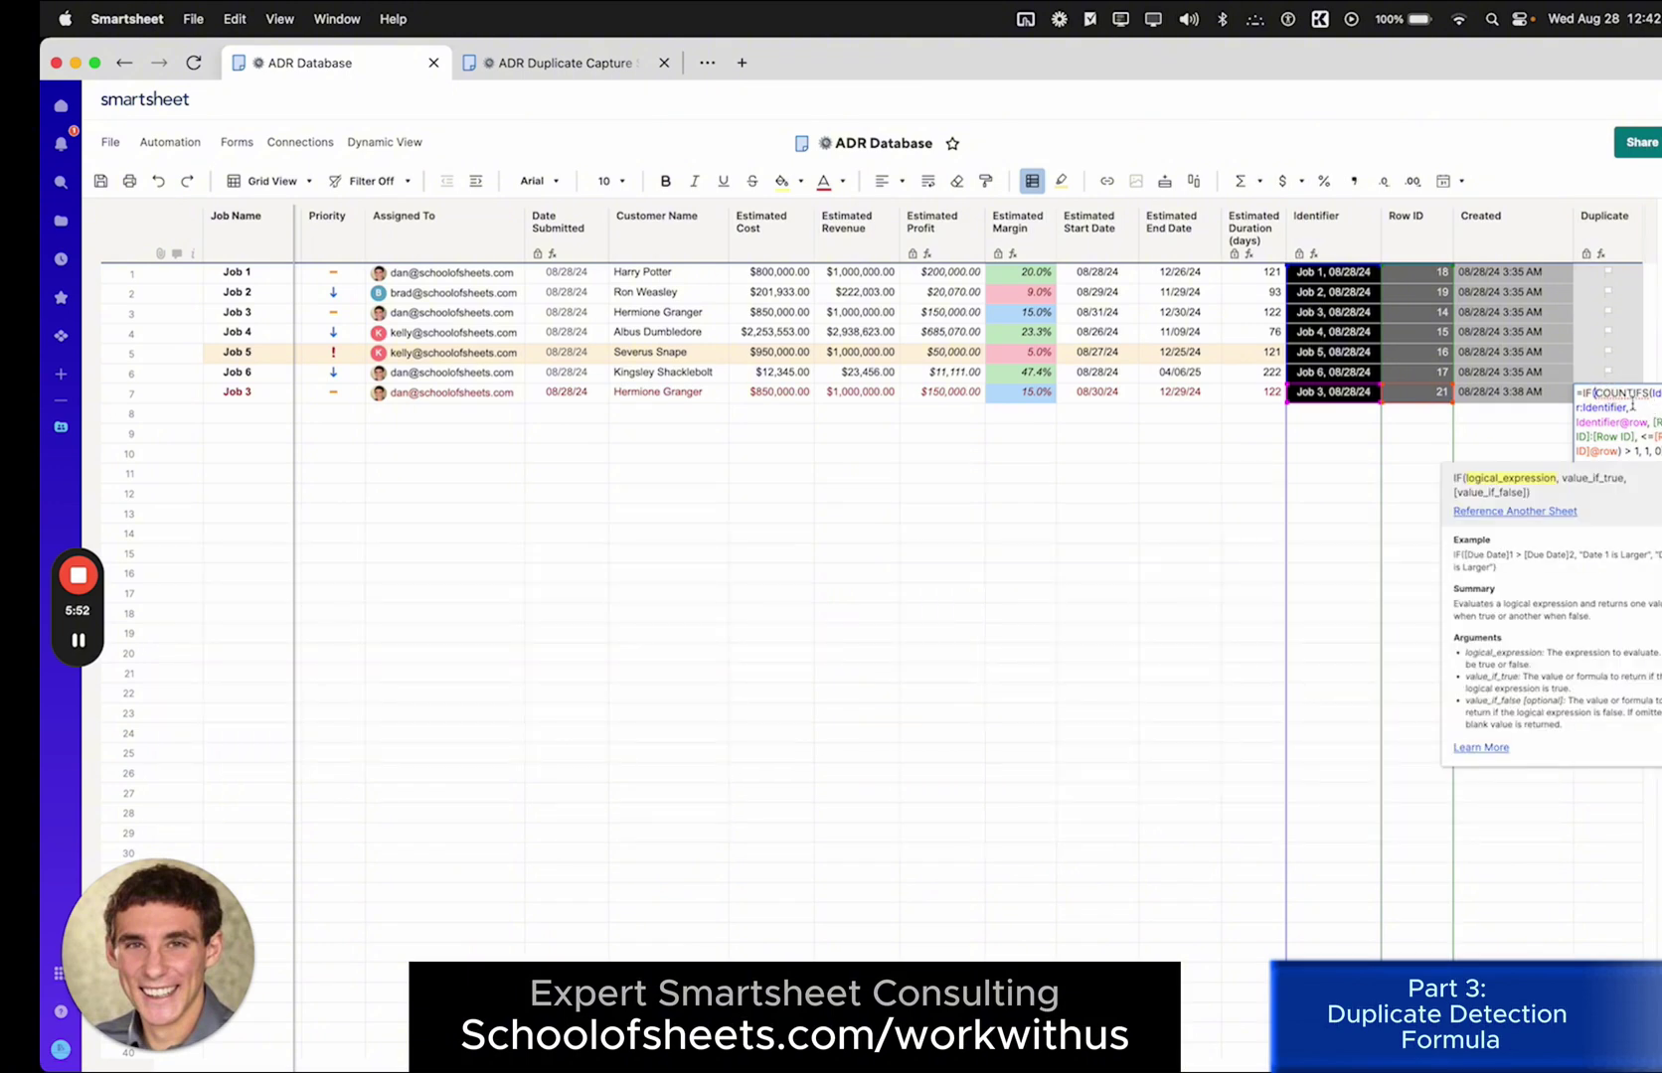
pyautogui.click(1598, 247)
# Unhide all columns beside Duplicate and open row 7's Duplicate column formula for editing.
pyautogui.rightClick(1598, 246)
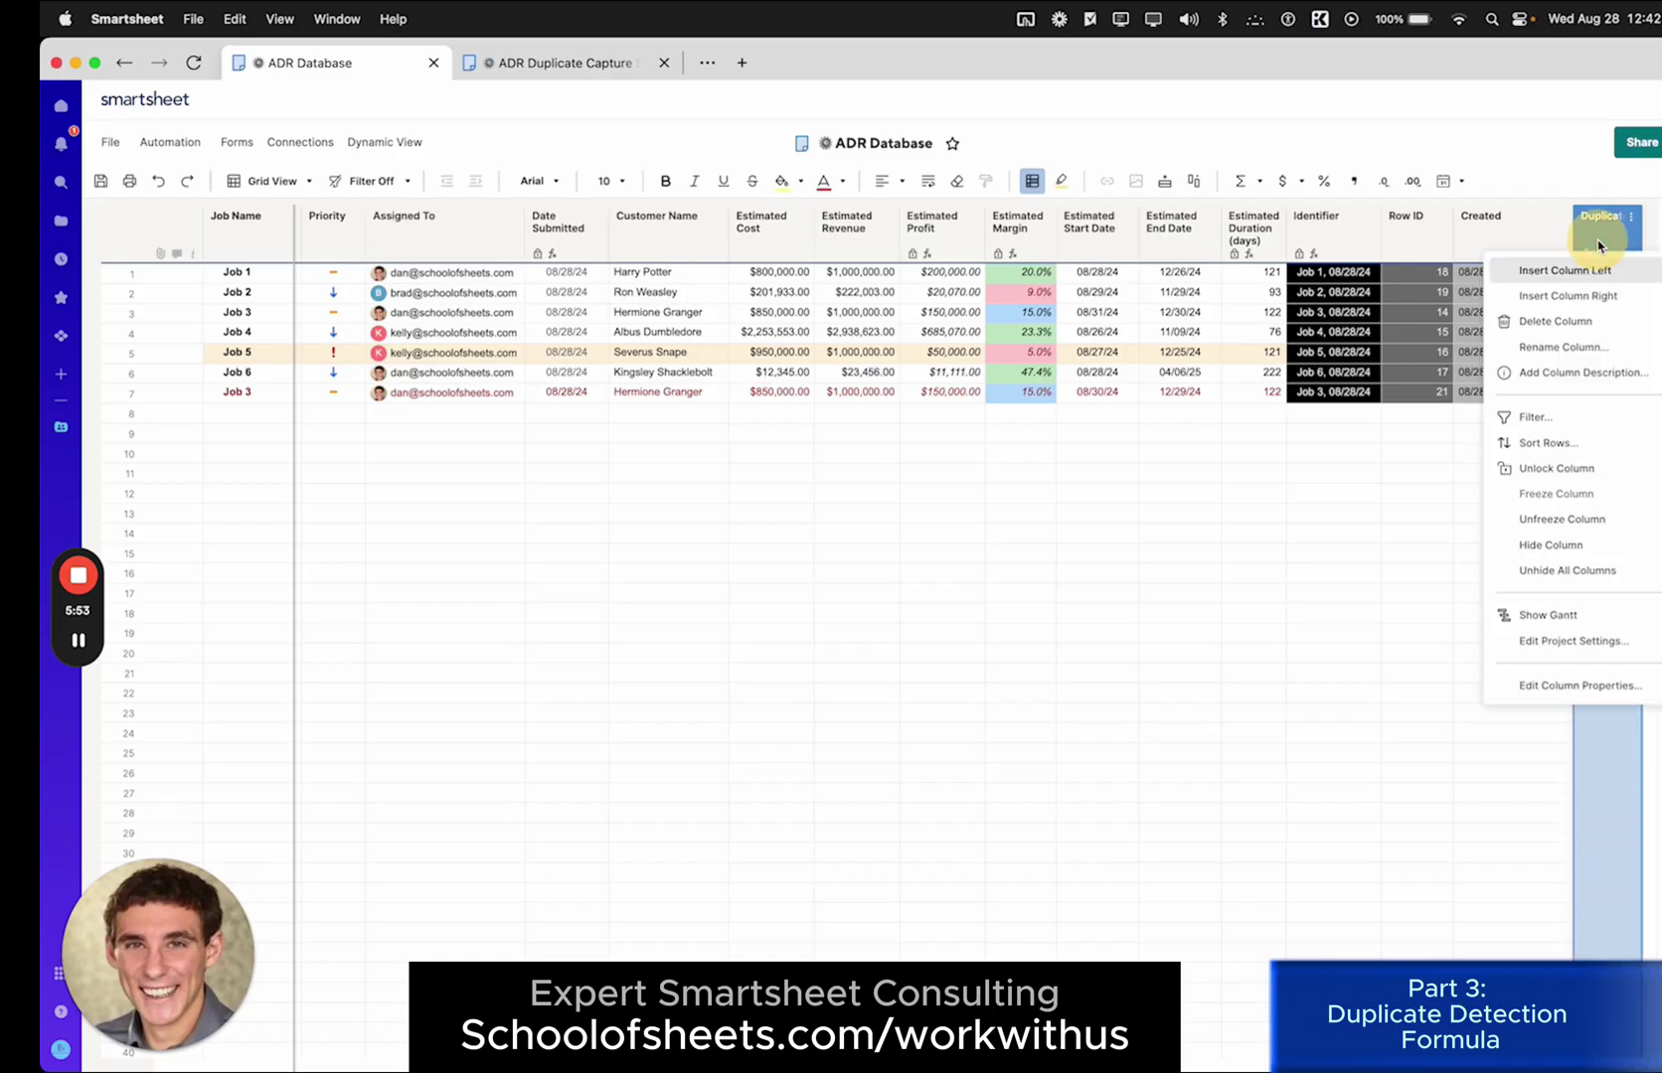
pyautogui.click(1550, 569)
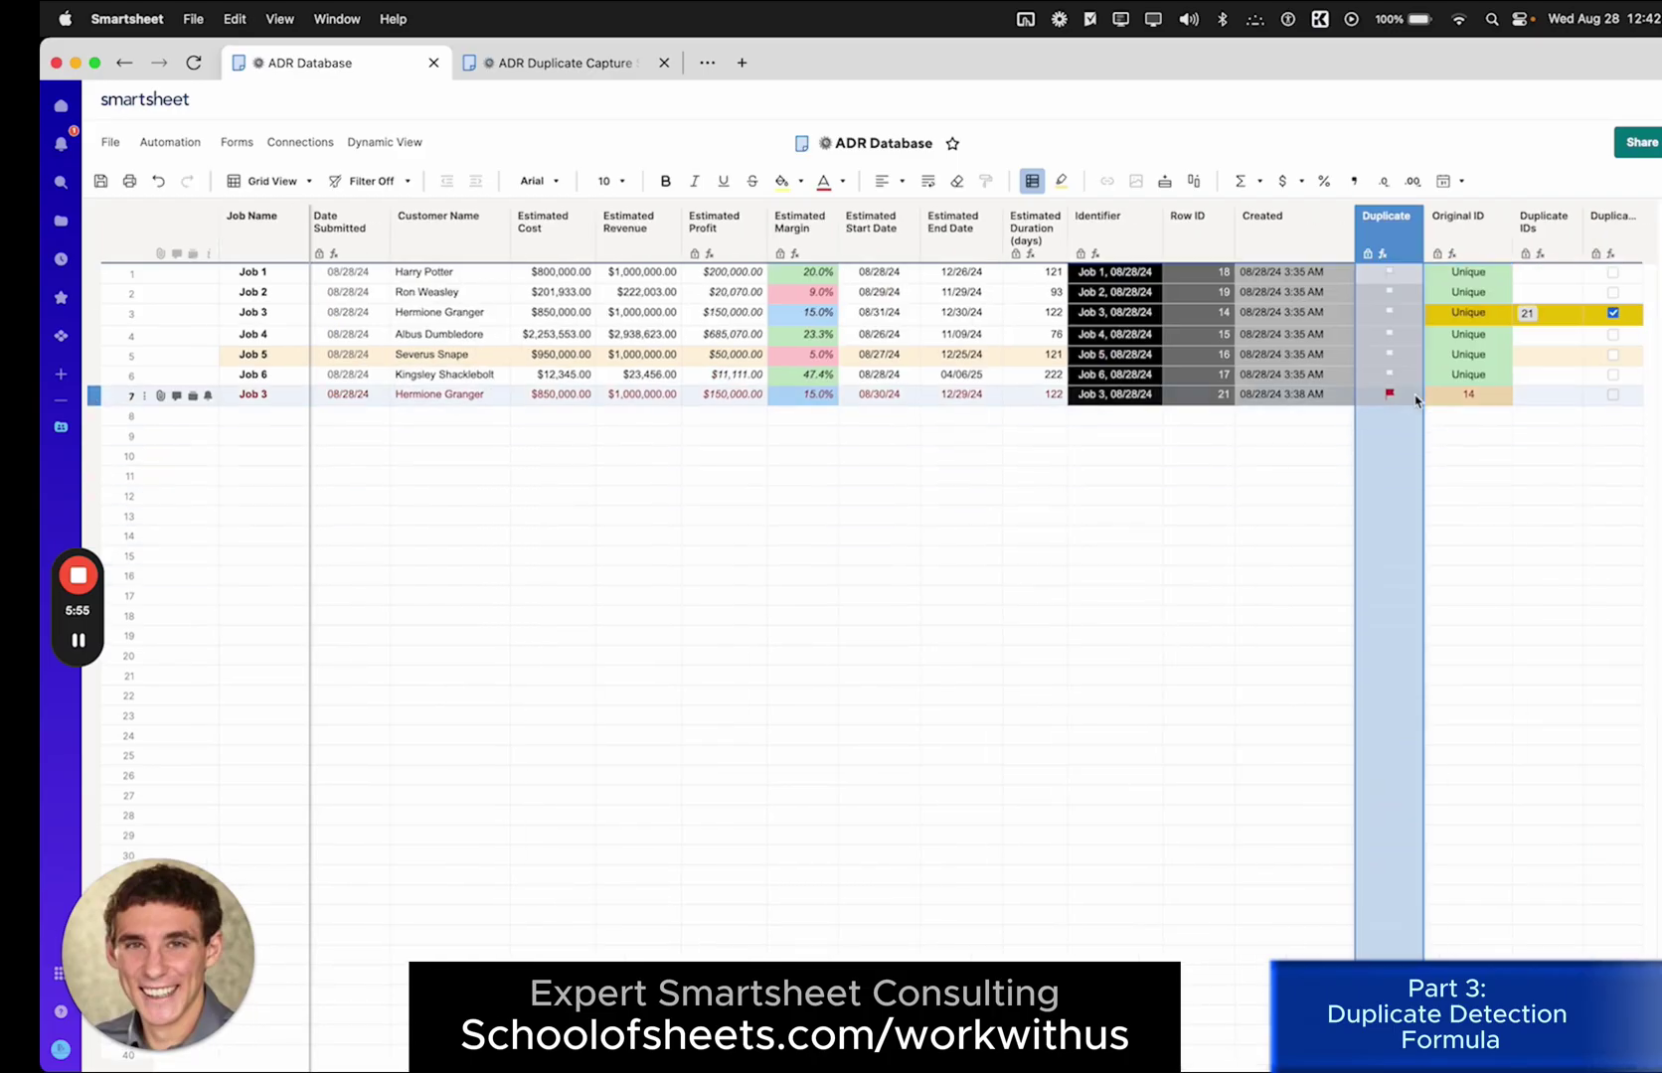
pyautogui.rightClick(1416, 395)
pyautogui.click(1476, 879)
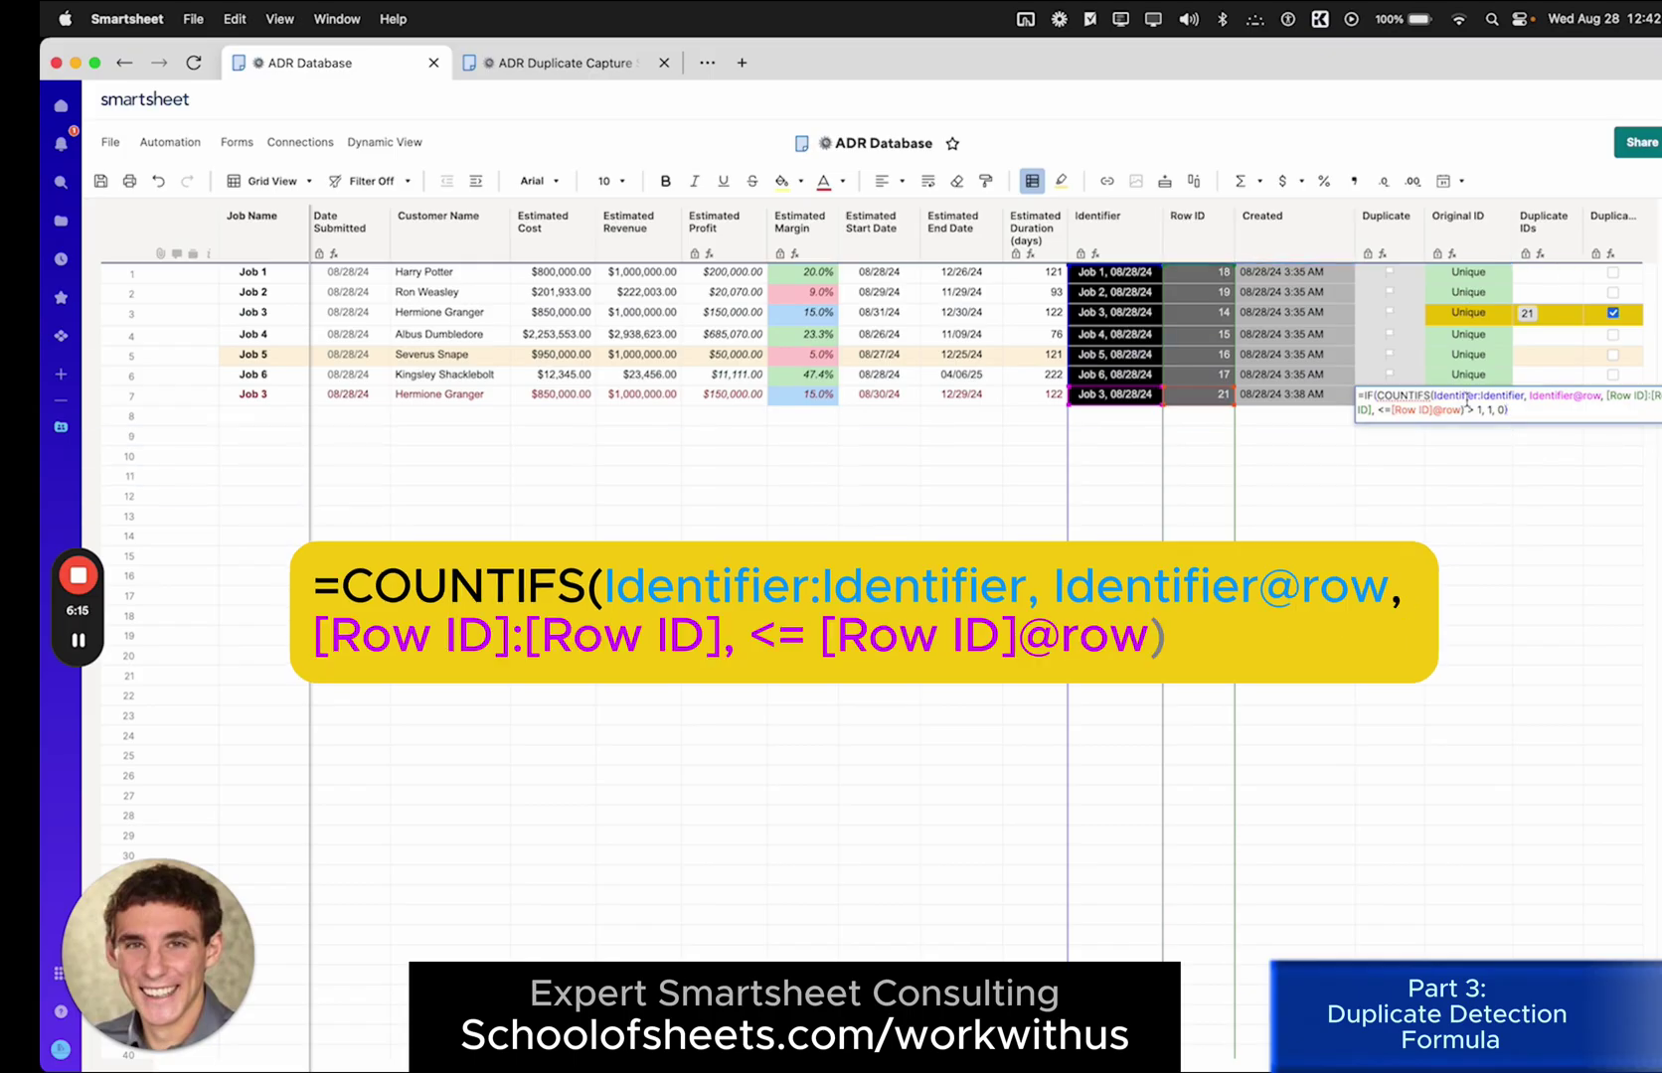
# Inspect the Identifier range and criterion arguments of the COUNTIFS formula, then close the editor.
pyautogui.click(1428, 396)
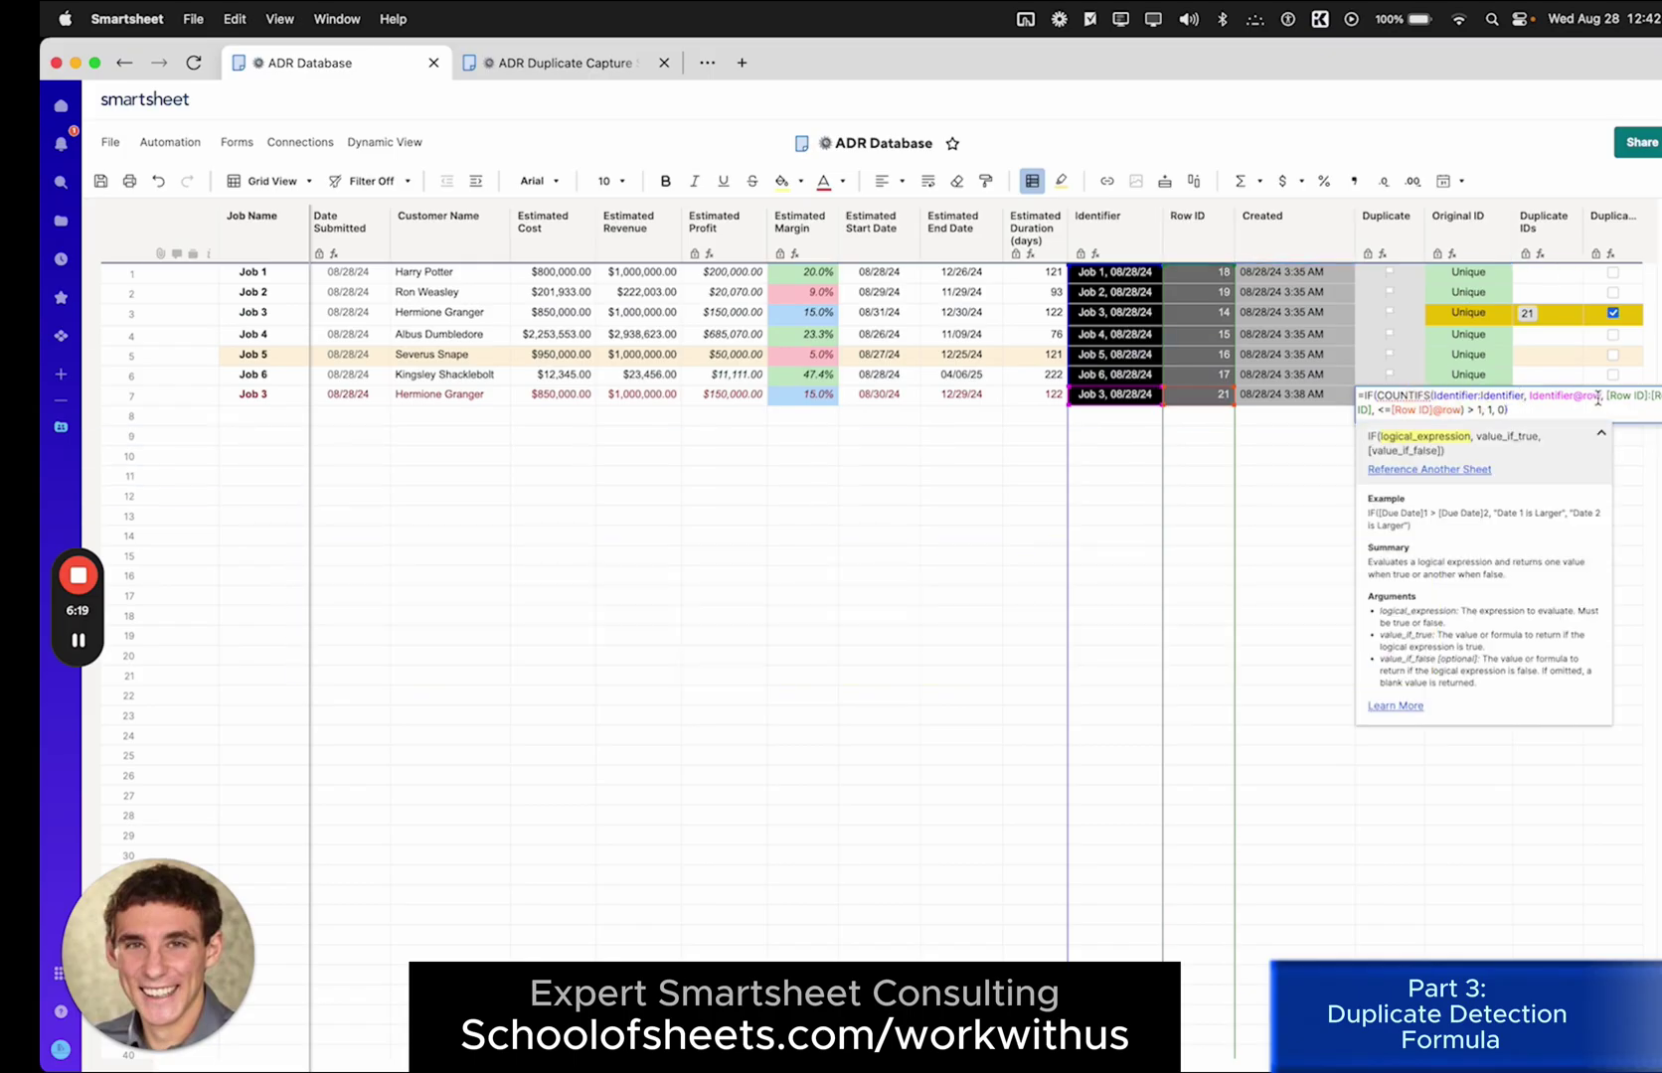
pyautogui.press('Right')
pyautogui.moveTo(1434, 395); pyautogui.dragTo(1600, 396)
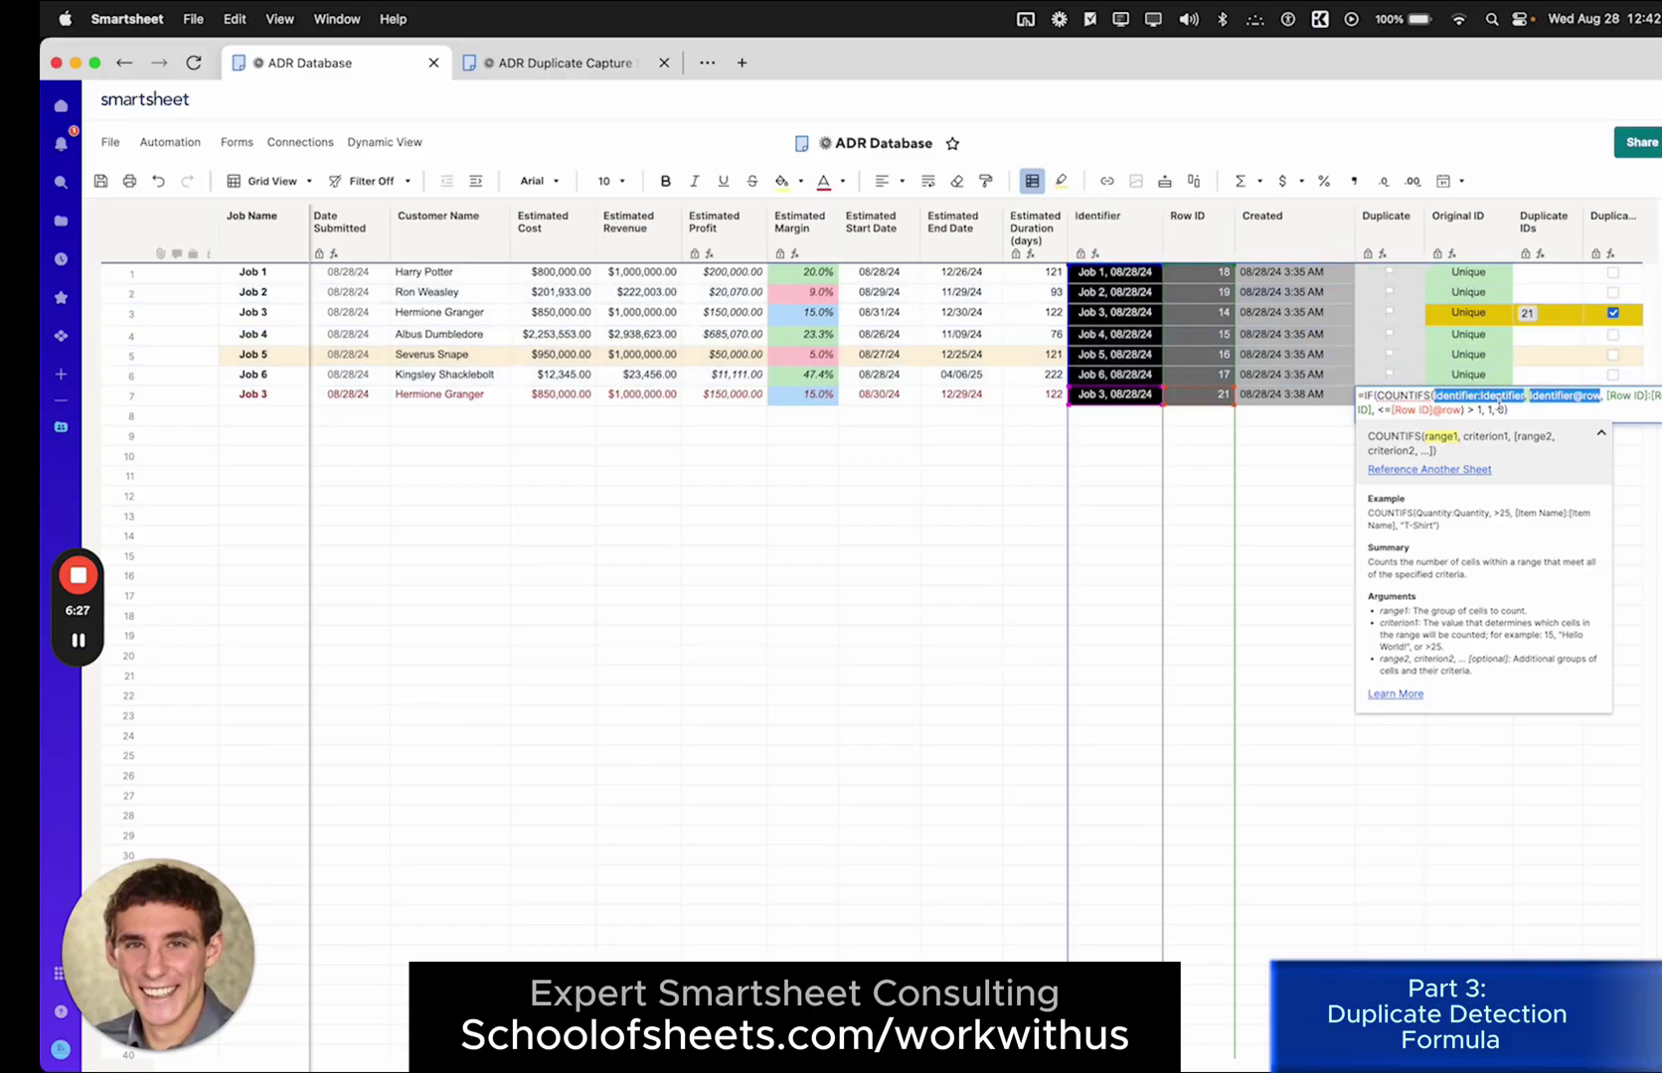
pyautogui.click(1497, 397)
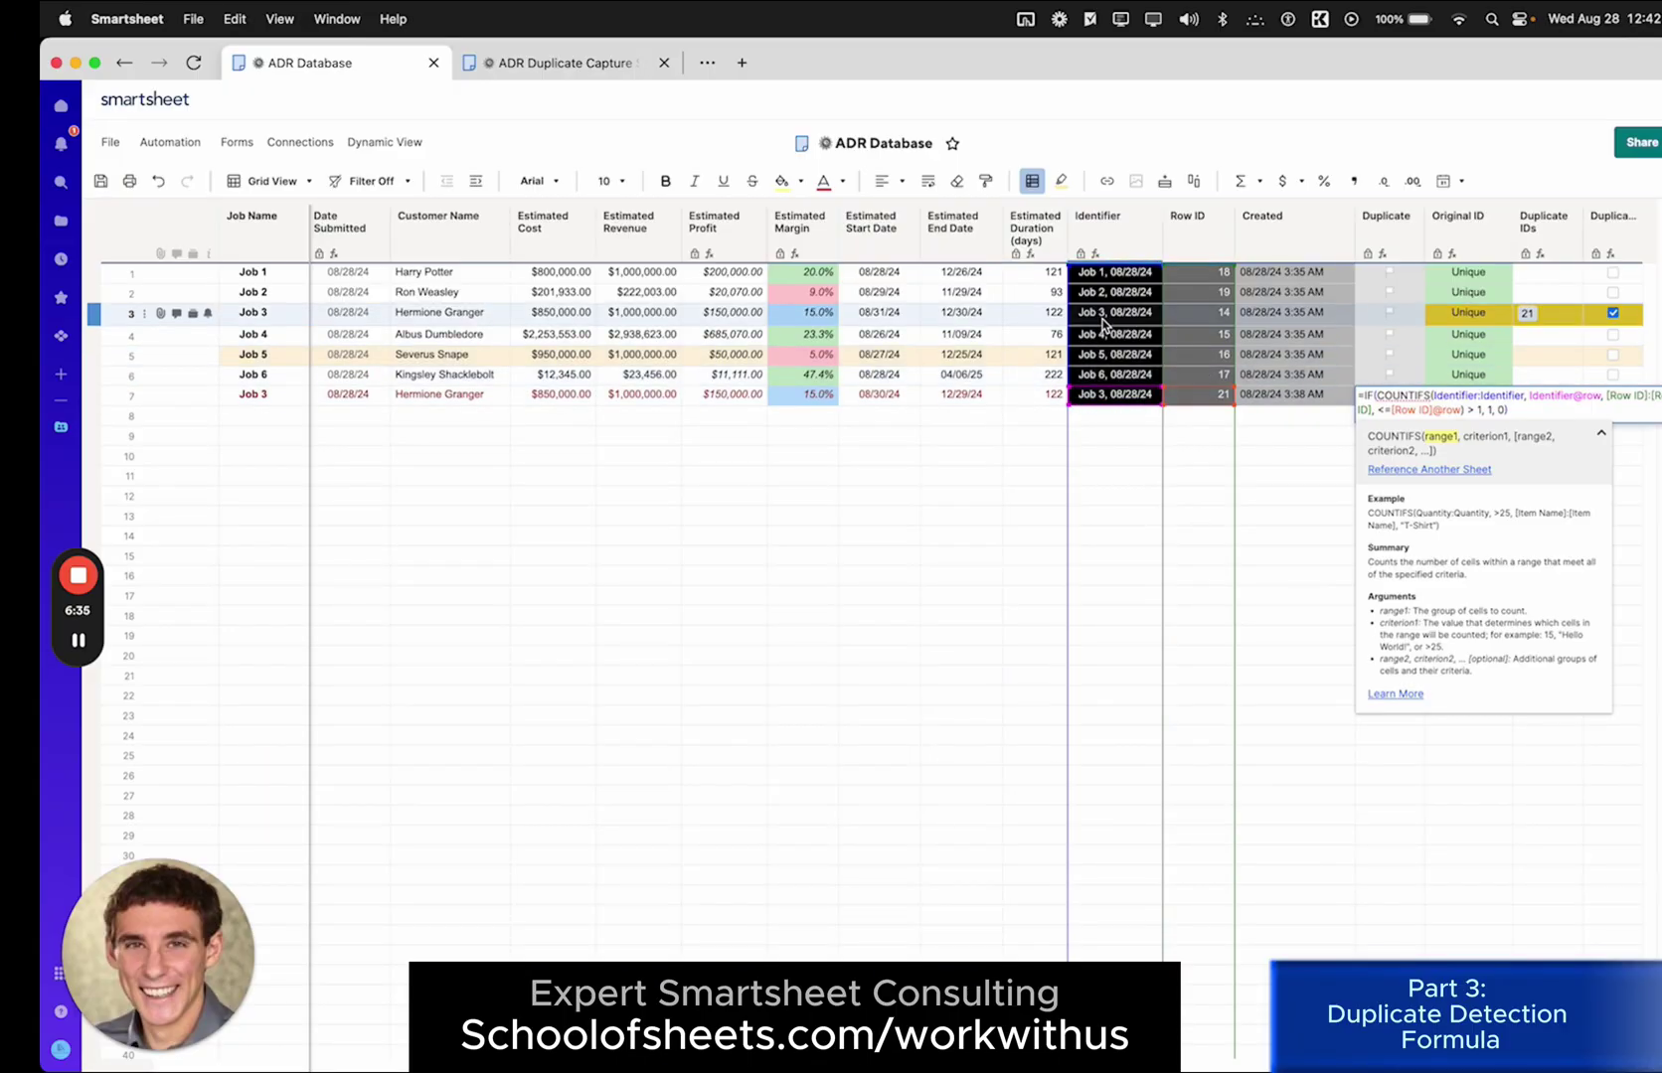
pyautogui.click(116, 320)
# Fill rows 3 and 7, the original and duplicate Job 3, with yellow.
pyautogui.click(115, 318)
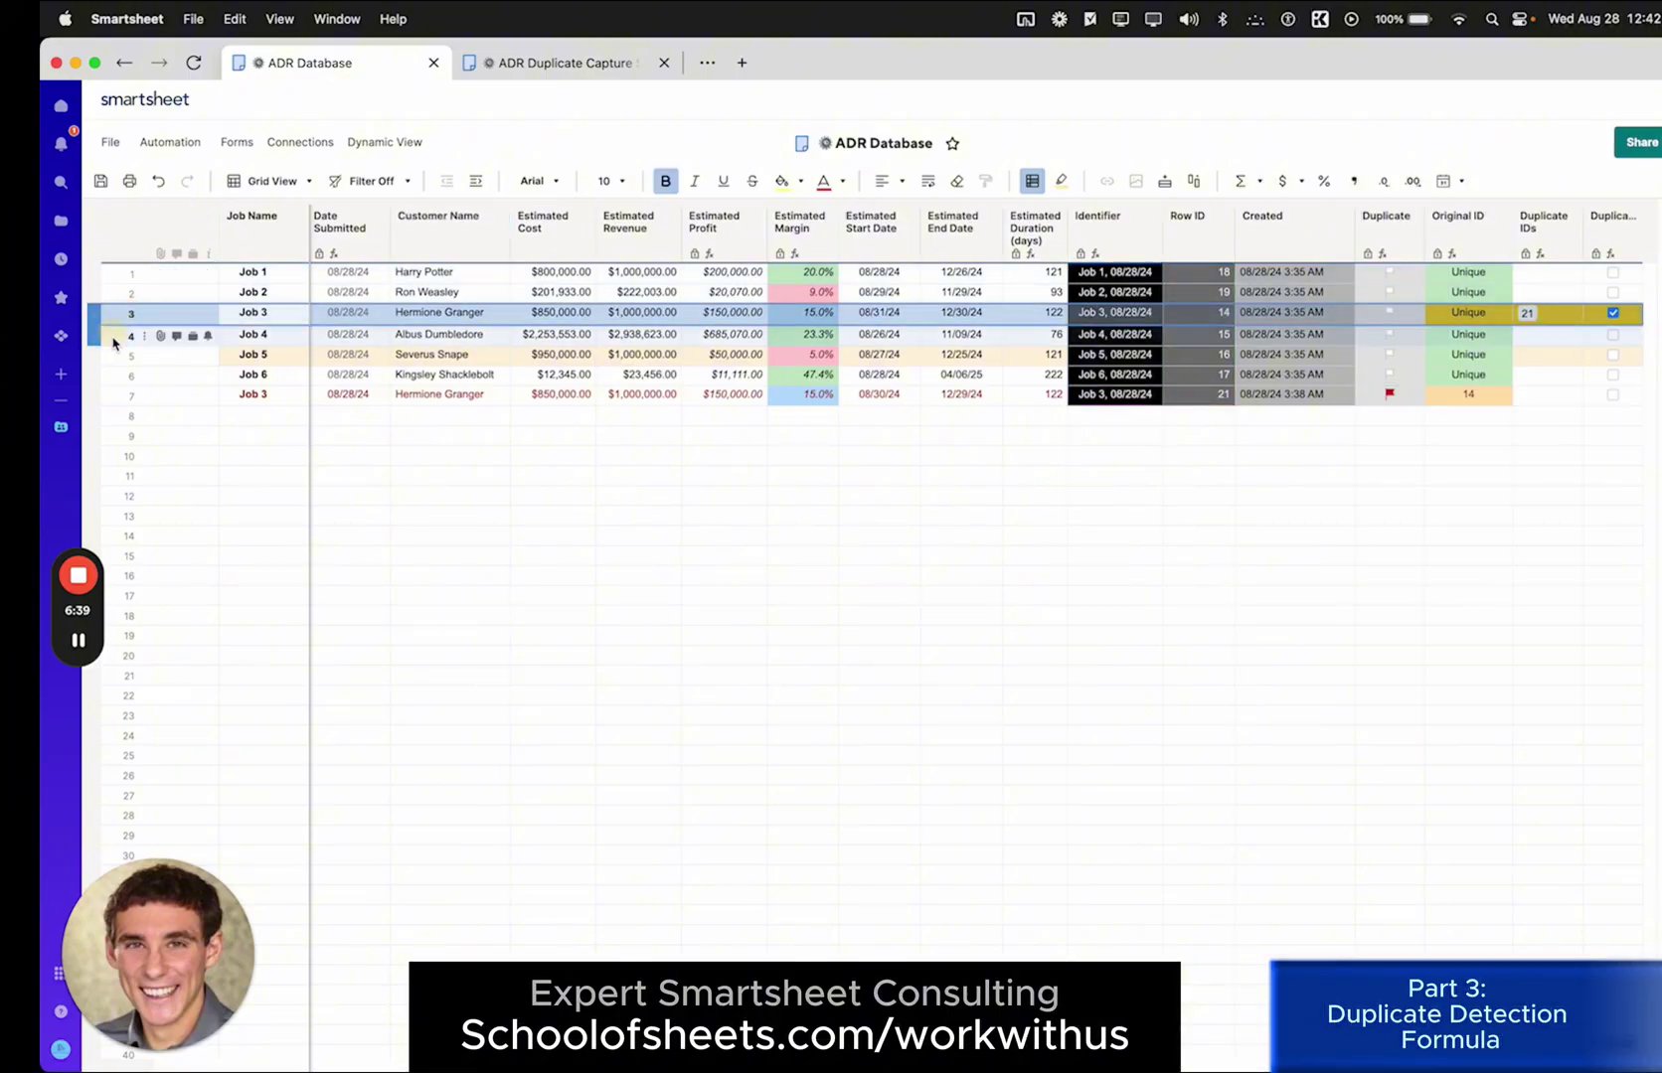
pyautogui.keyDown('super'); pyautogui.click(120, 395); pyautogui.keyUp('super')
pyautogui.click(779, 185)
pyautogui.click(1117, 459)
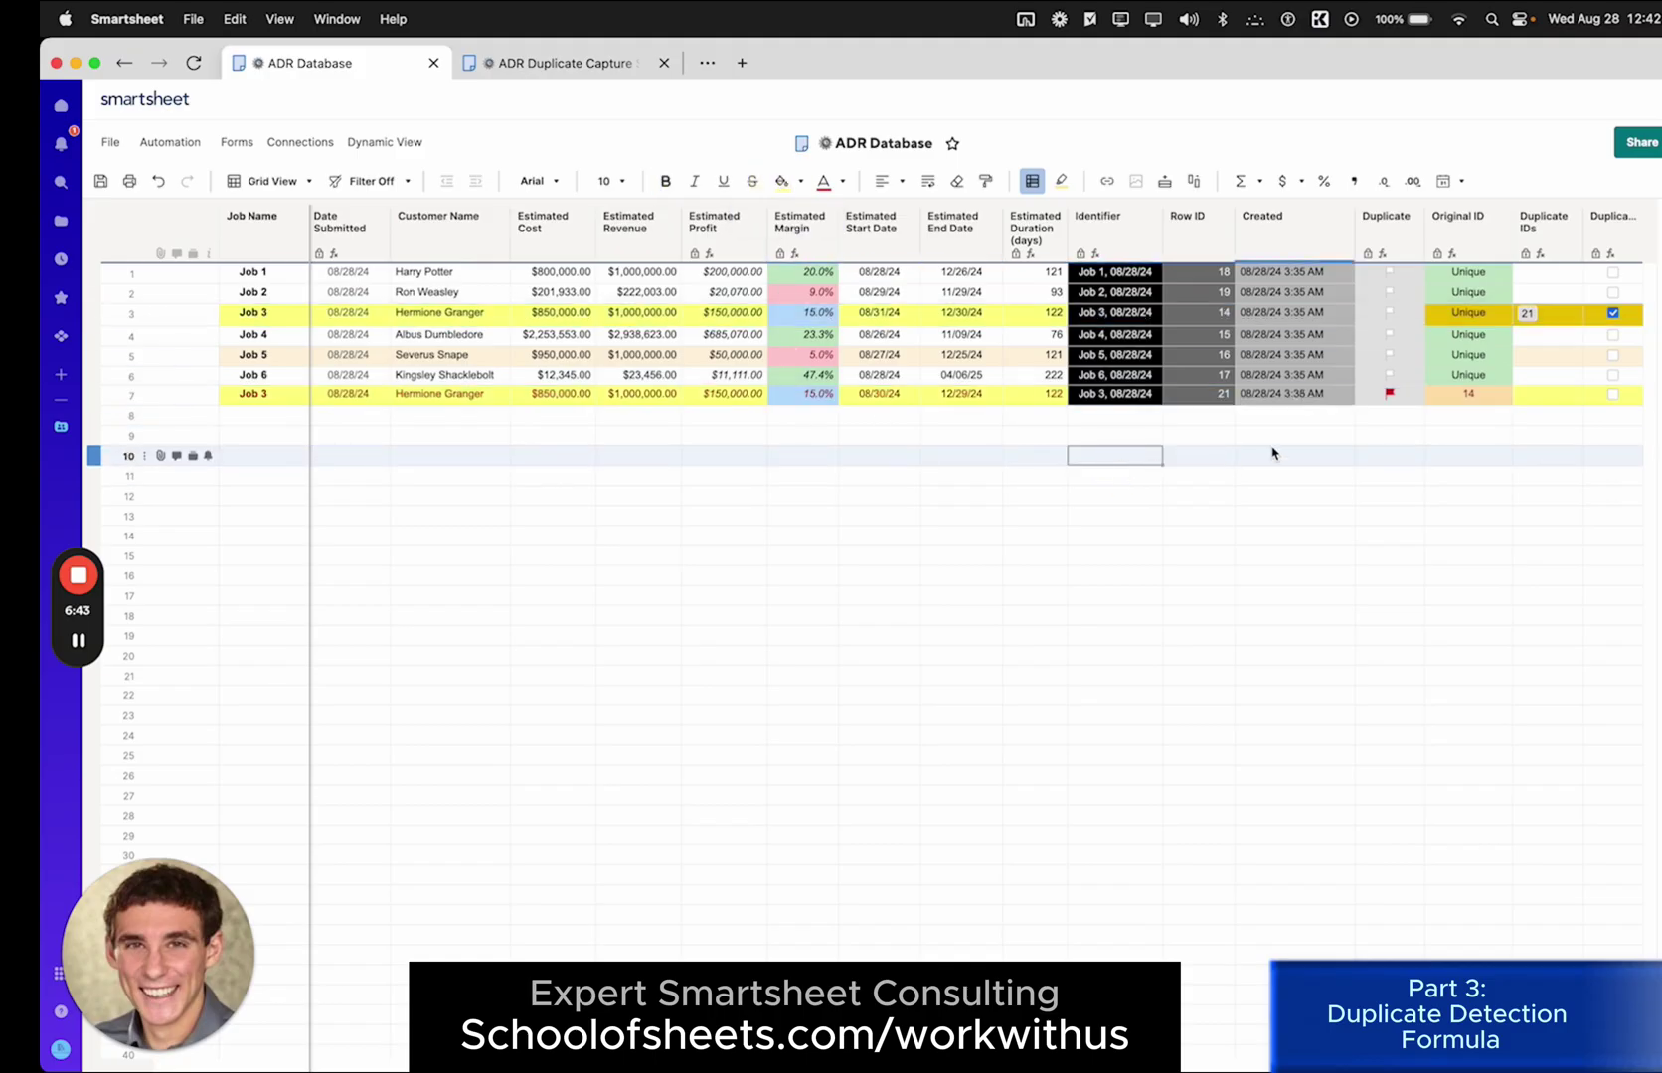
pyautogui.rightClick(1419, 402)
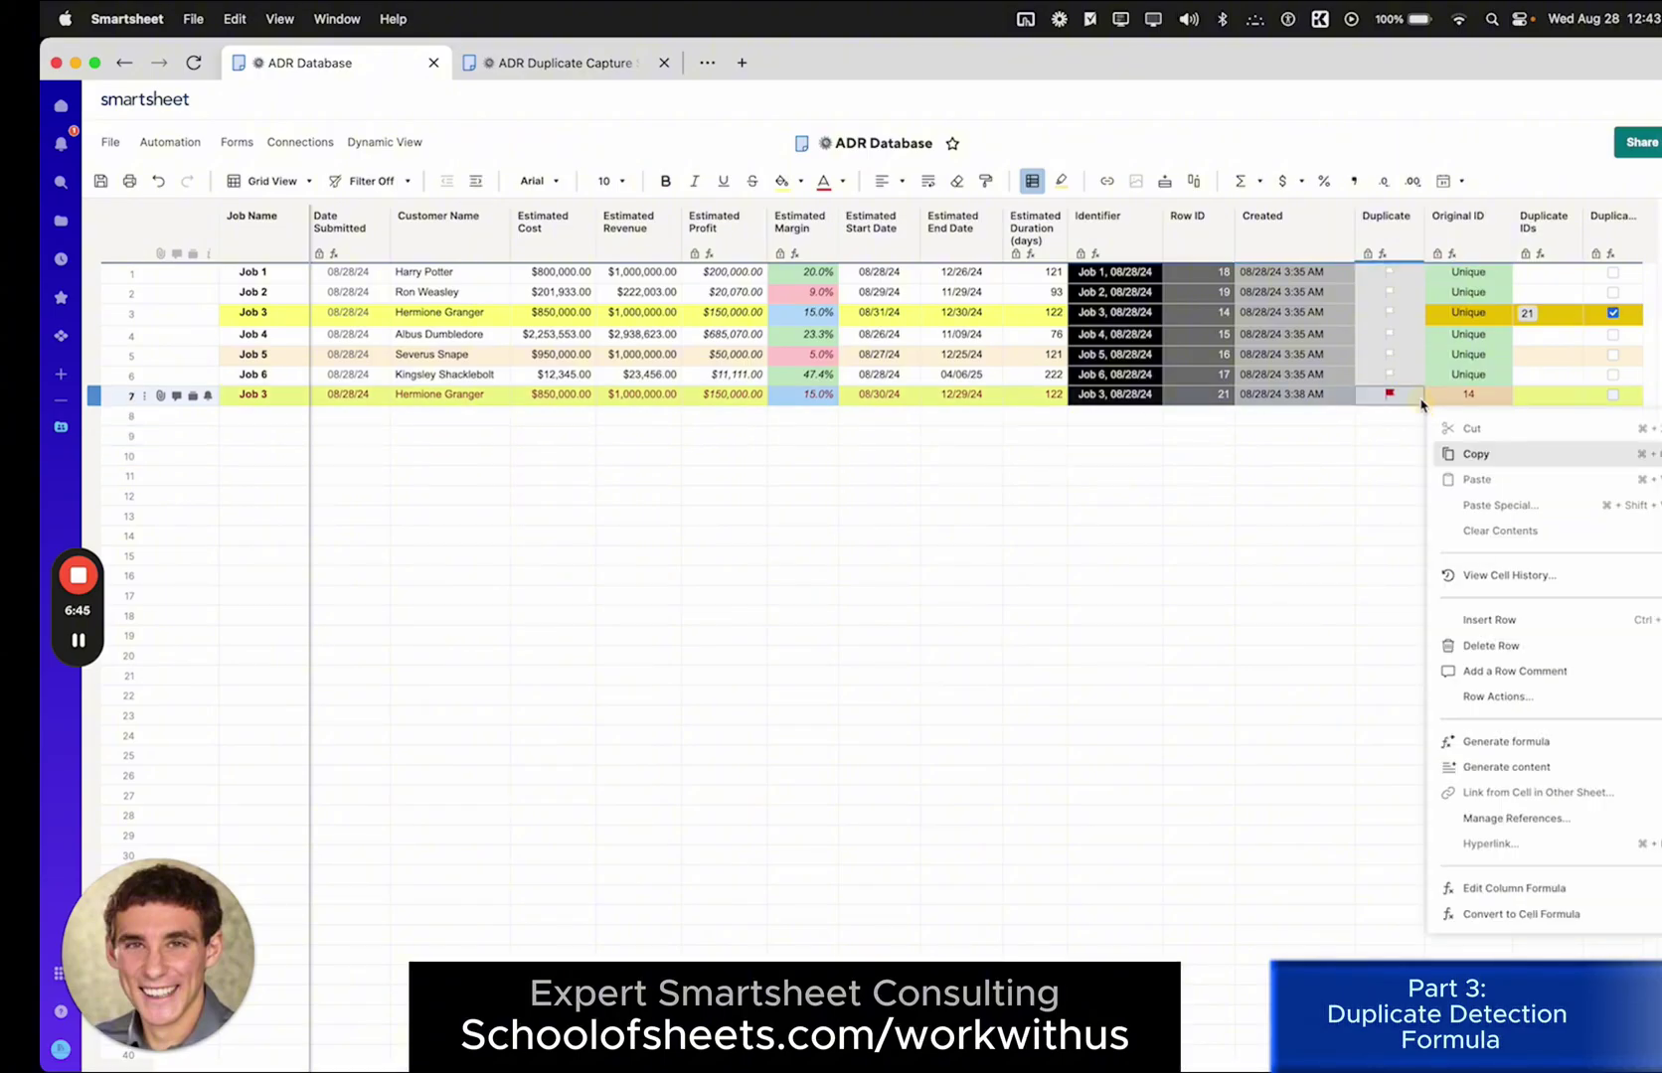
pyautogui.click(1544, 894)
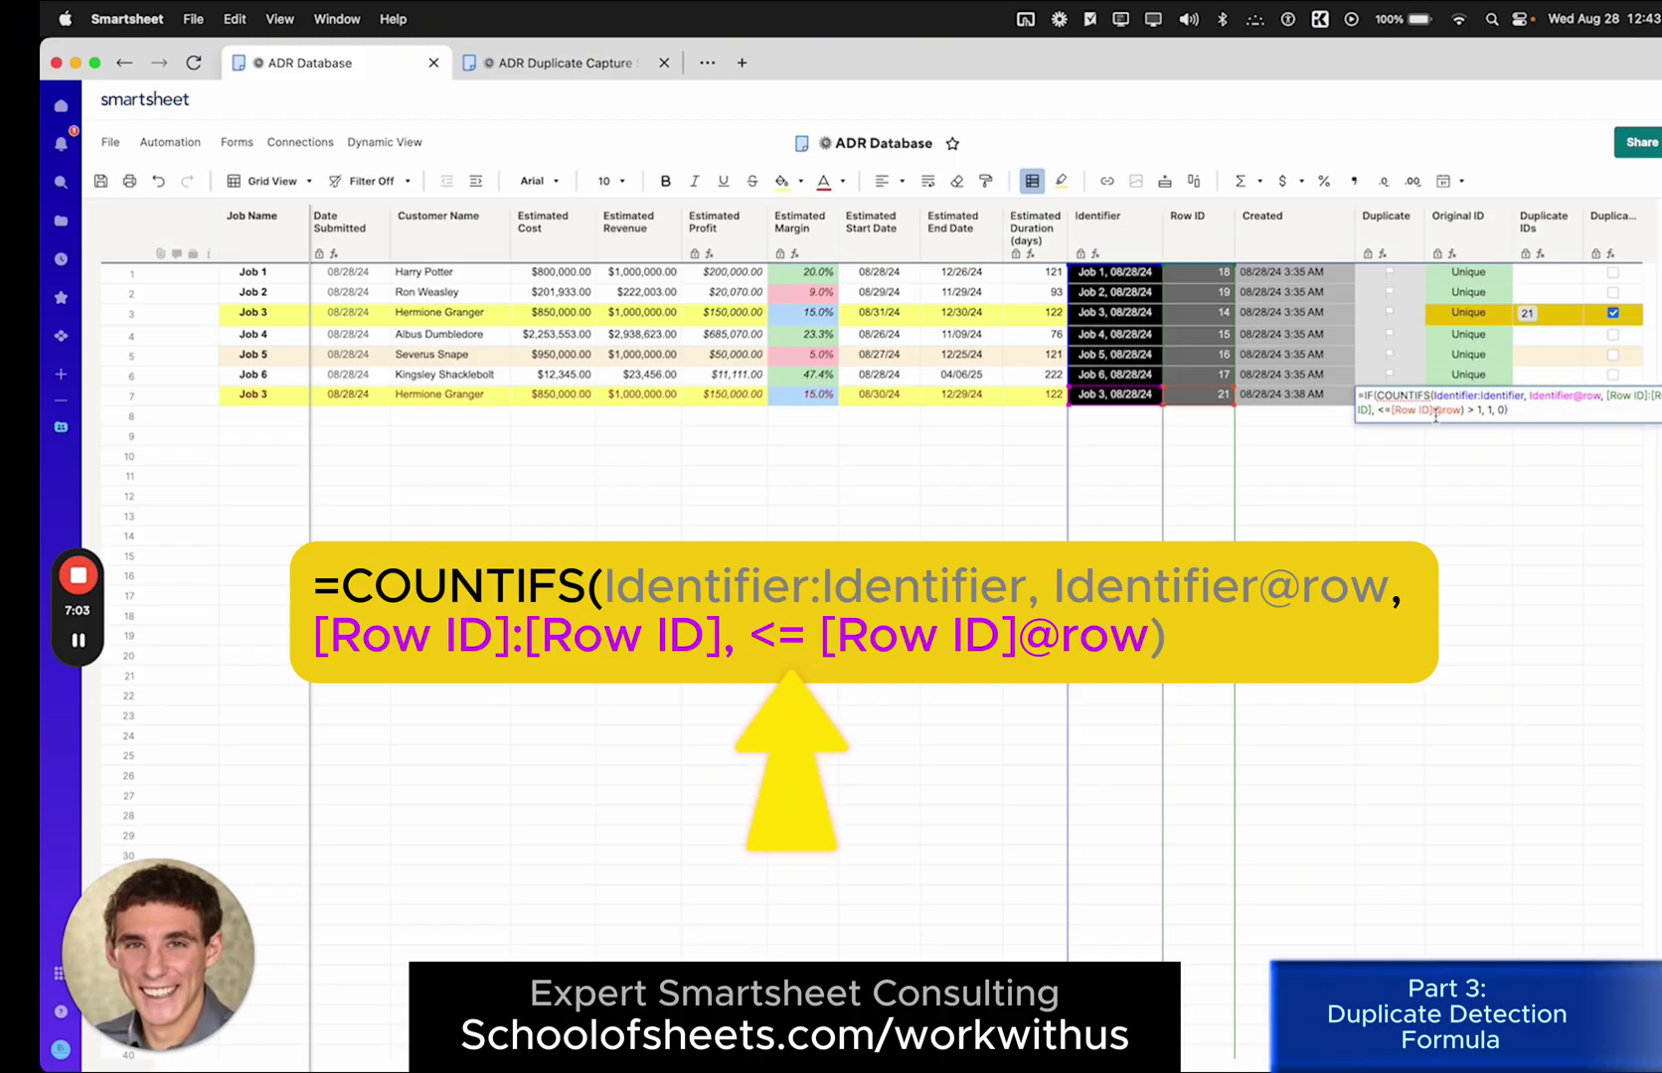
pyautogui.click(1421, 505)
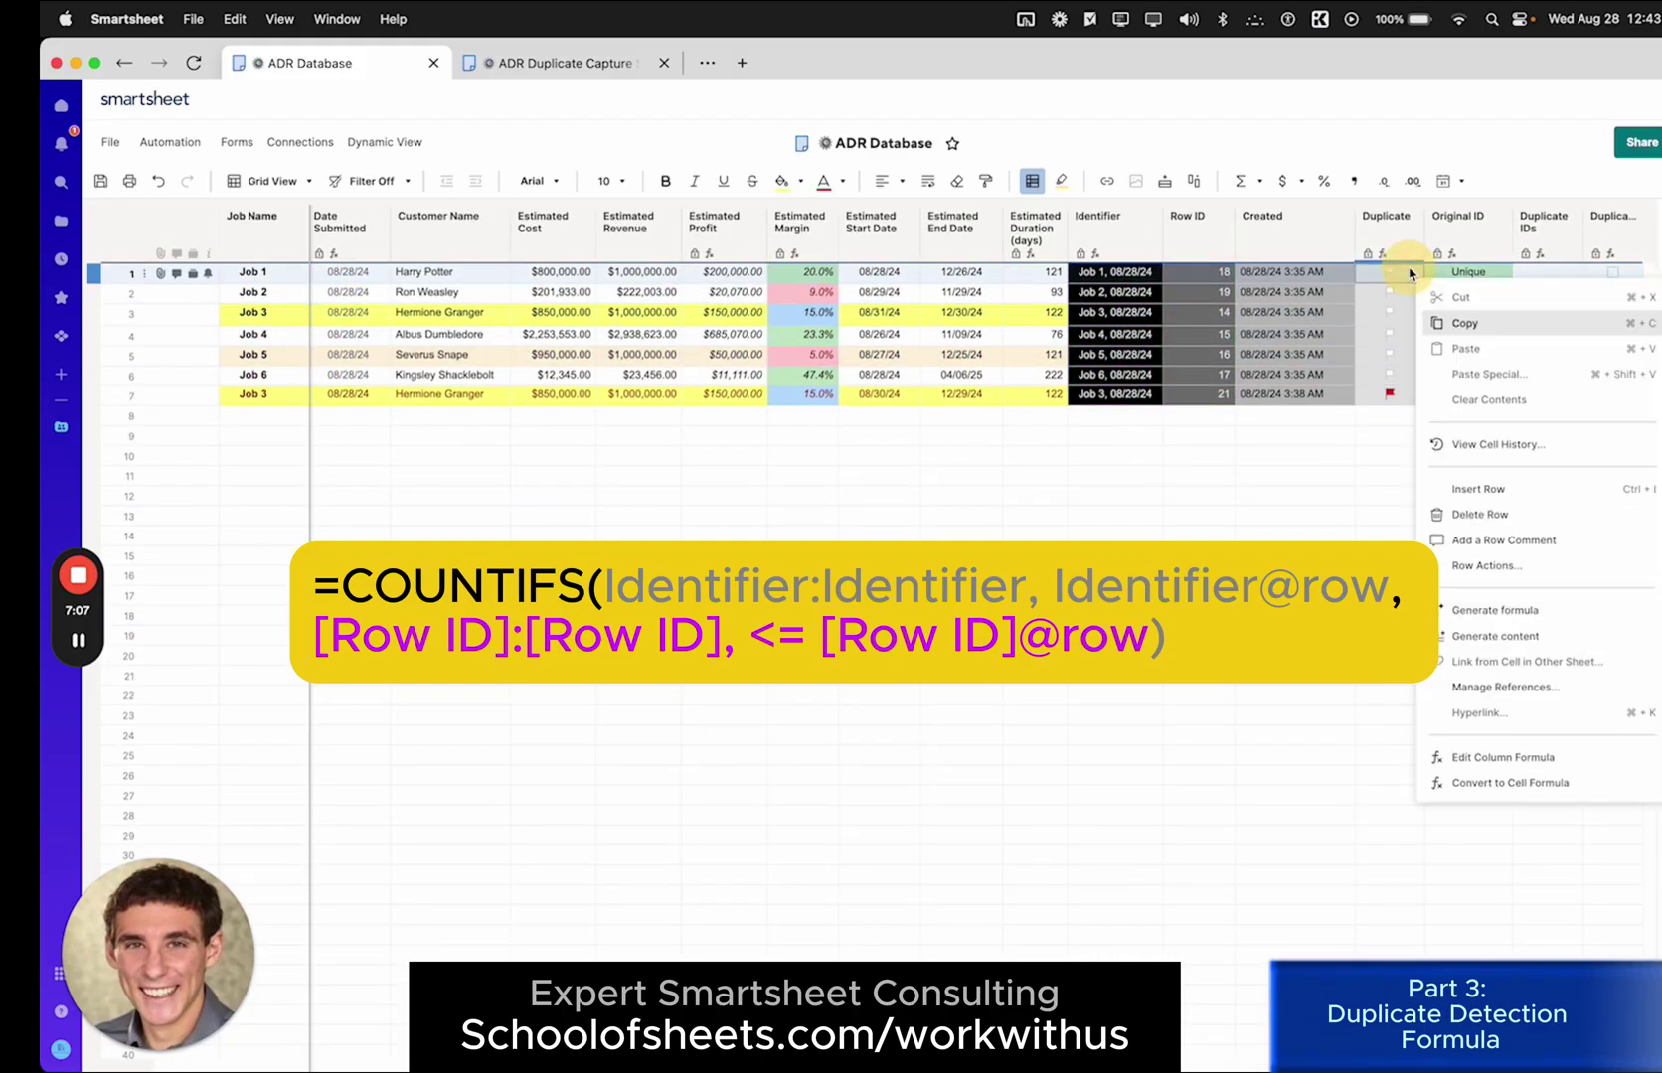
pyautogui.click(1500, 758)
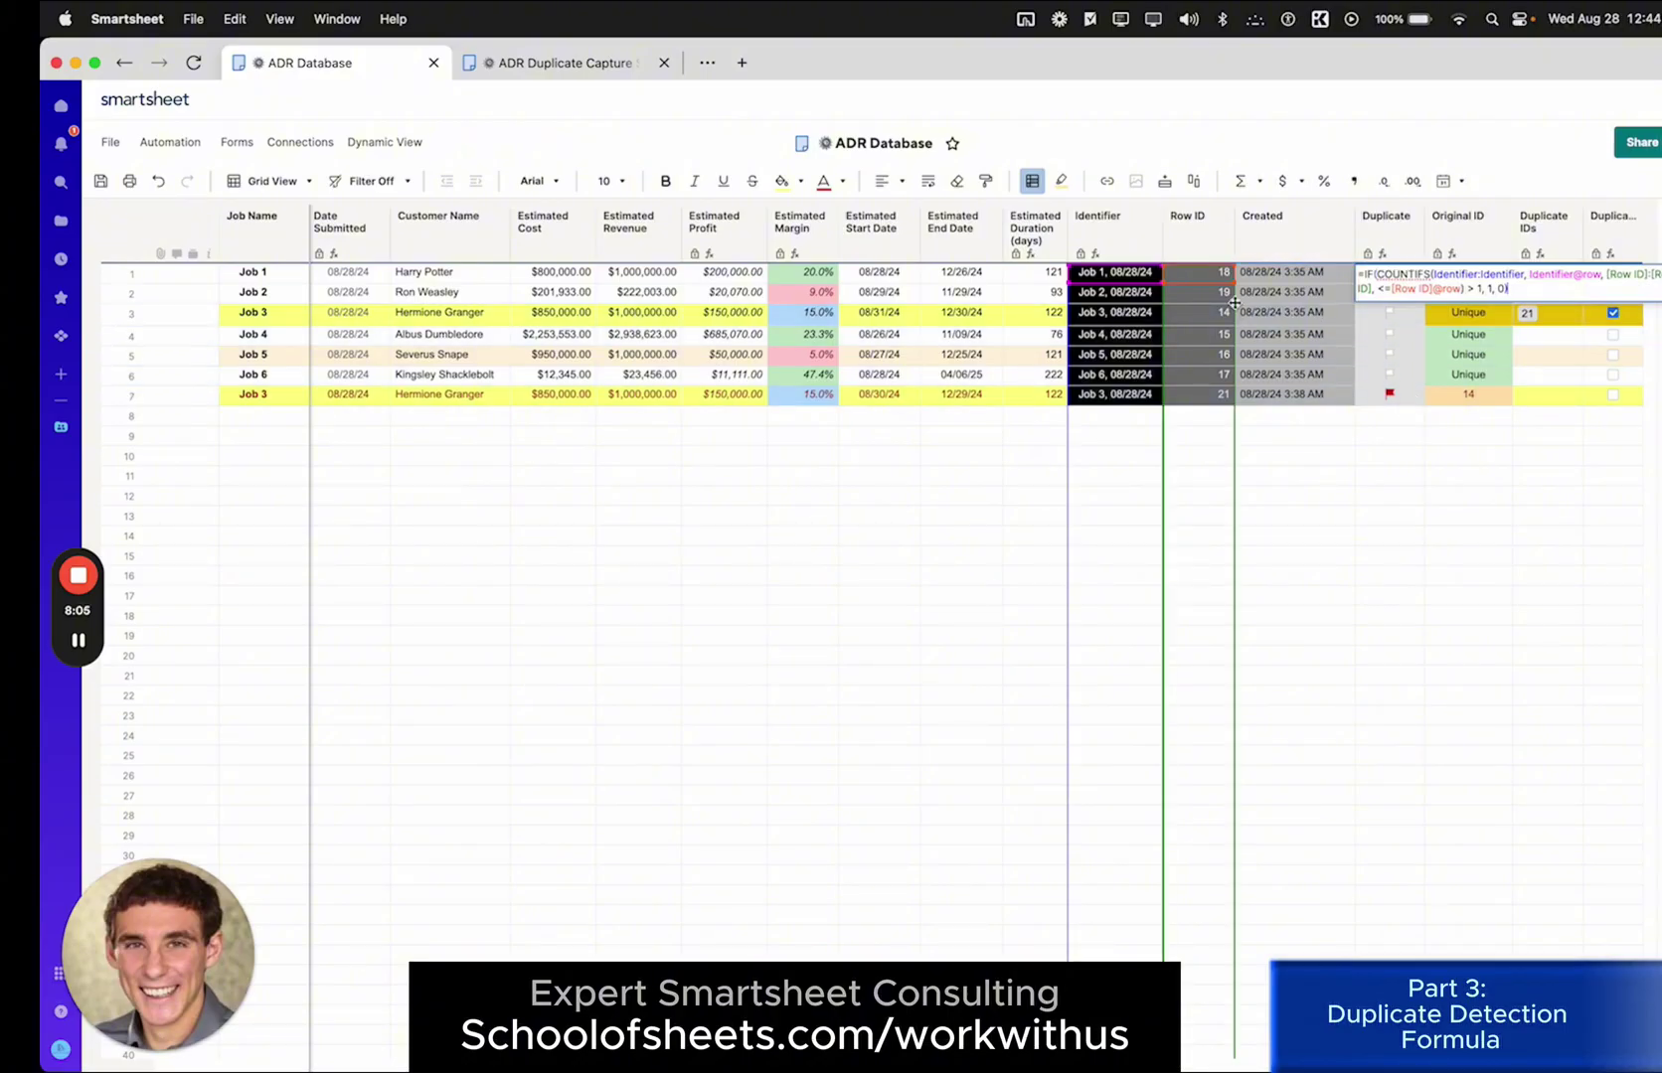
pyautogui.click(1377, 318)
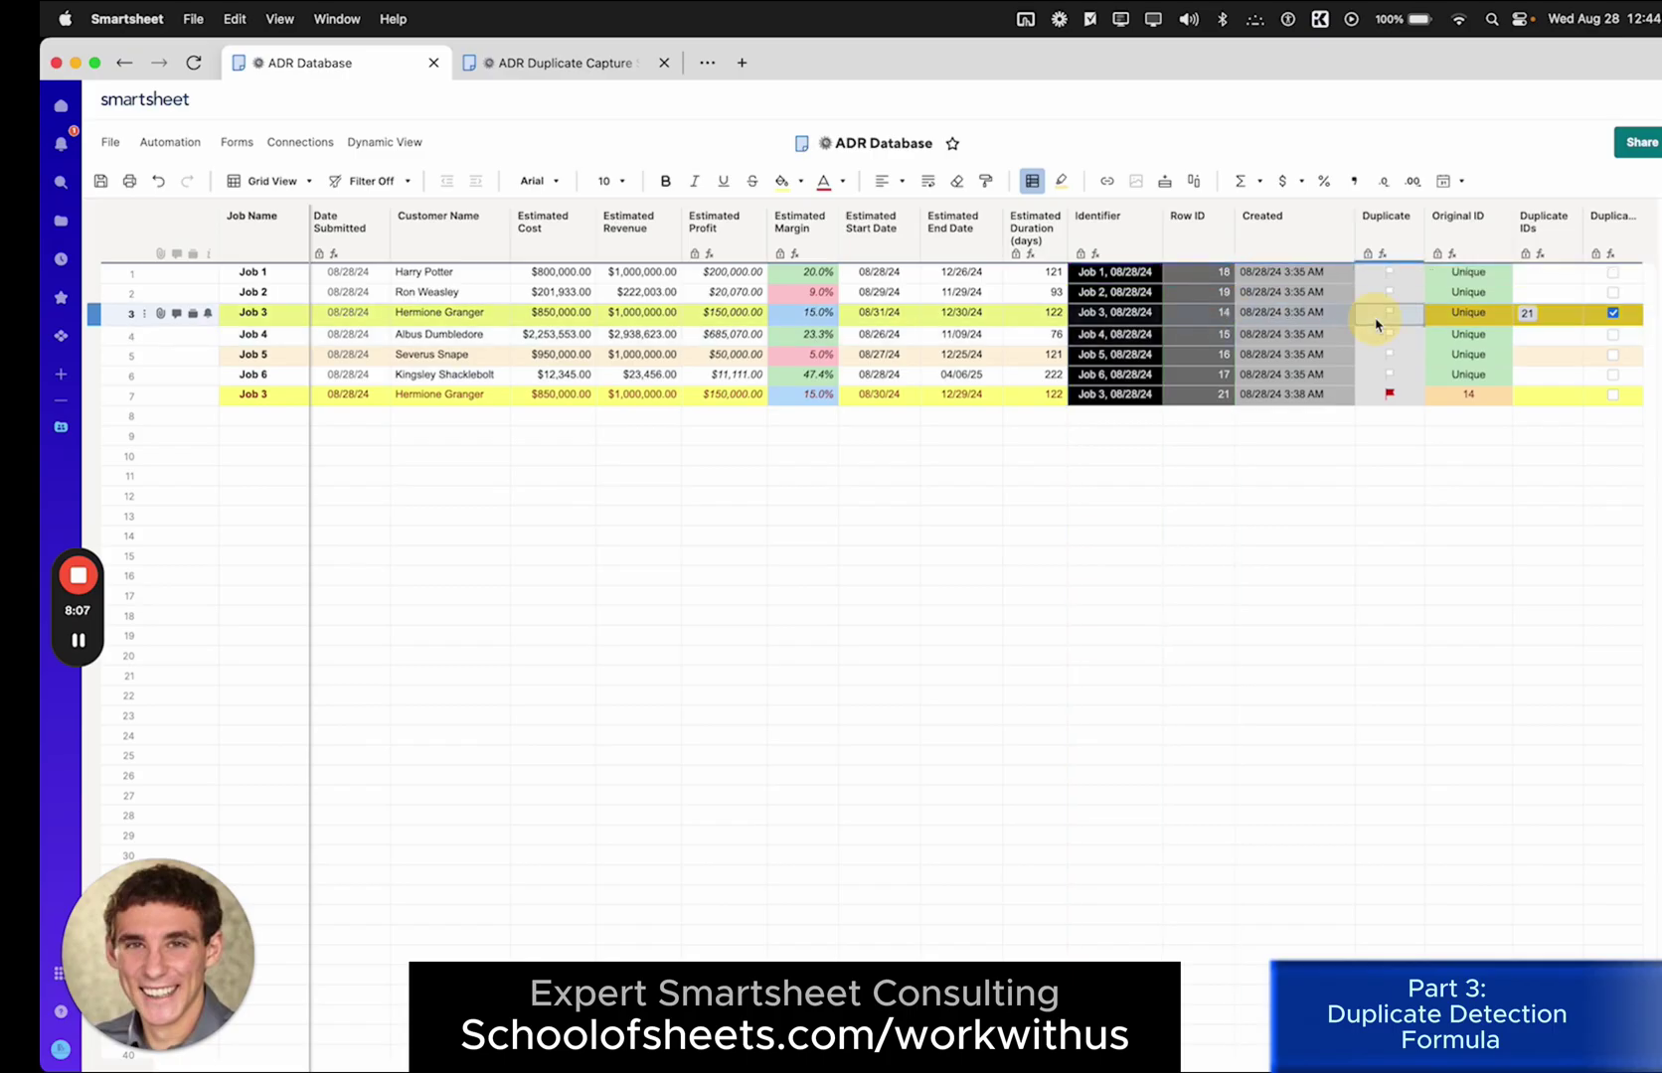
pyautogui.click(1274, 334)
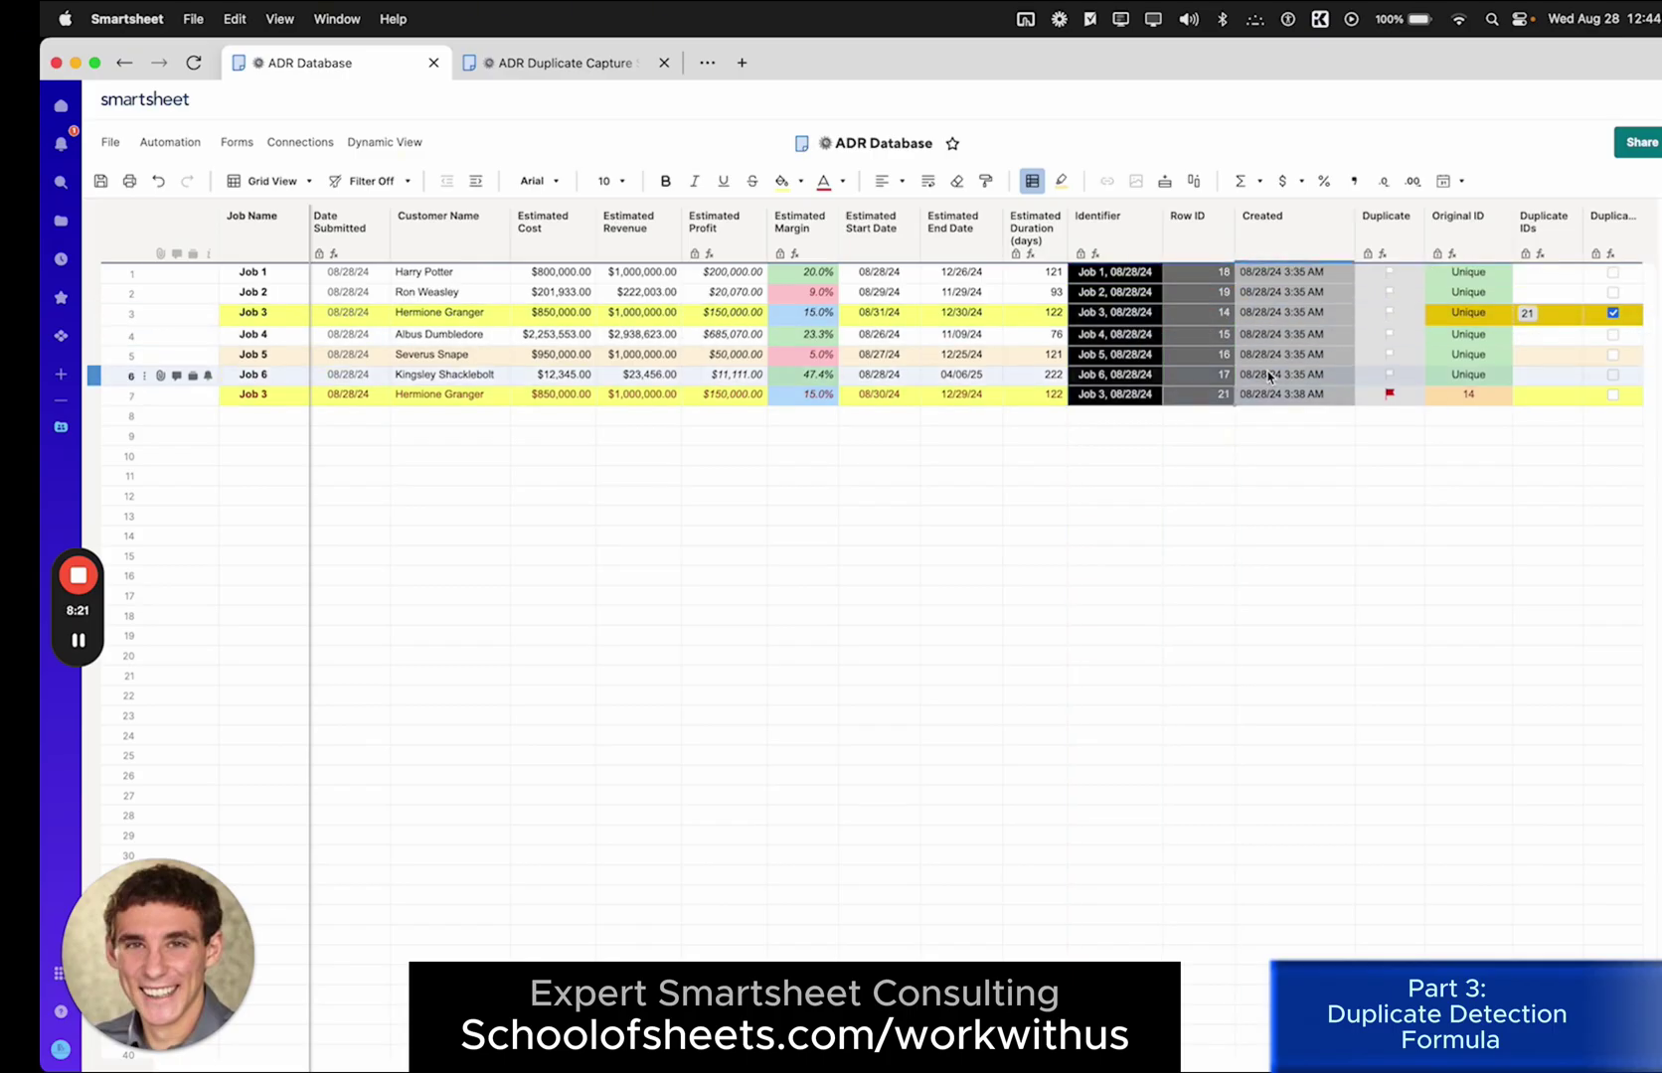
pyautogui.rightClick(1412, 318)
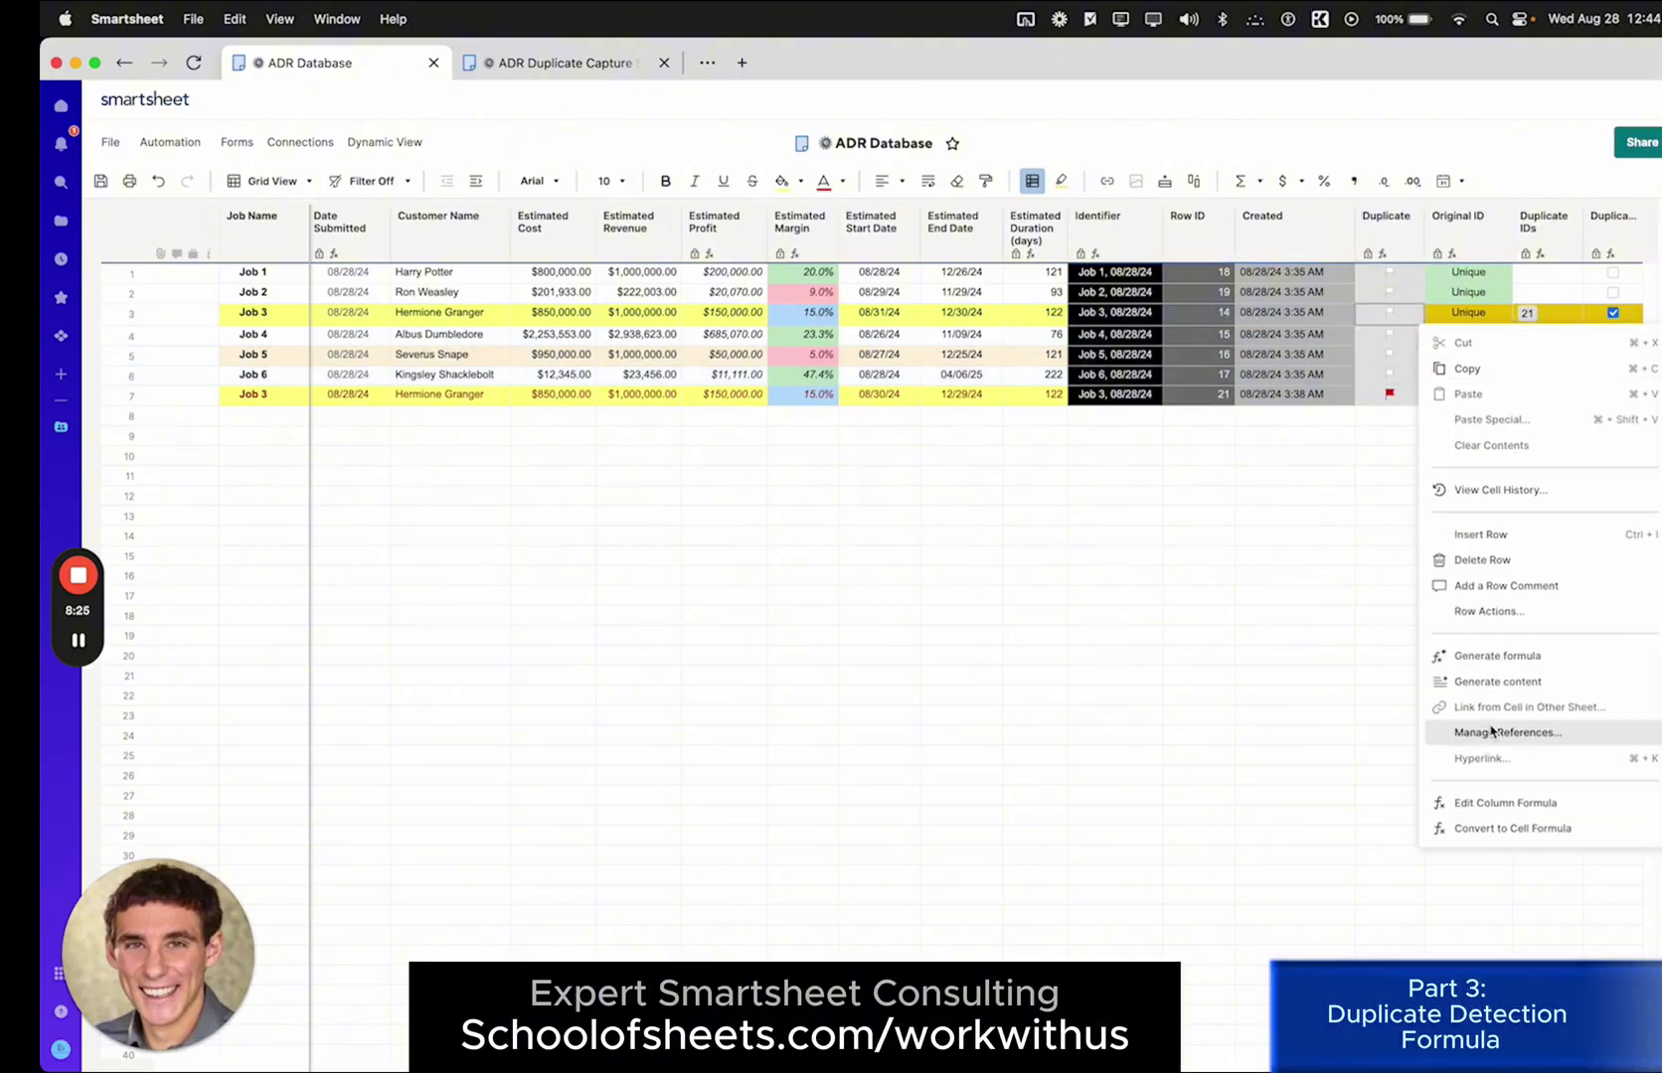
pyautogui.click(1495, 796)
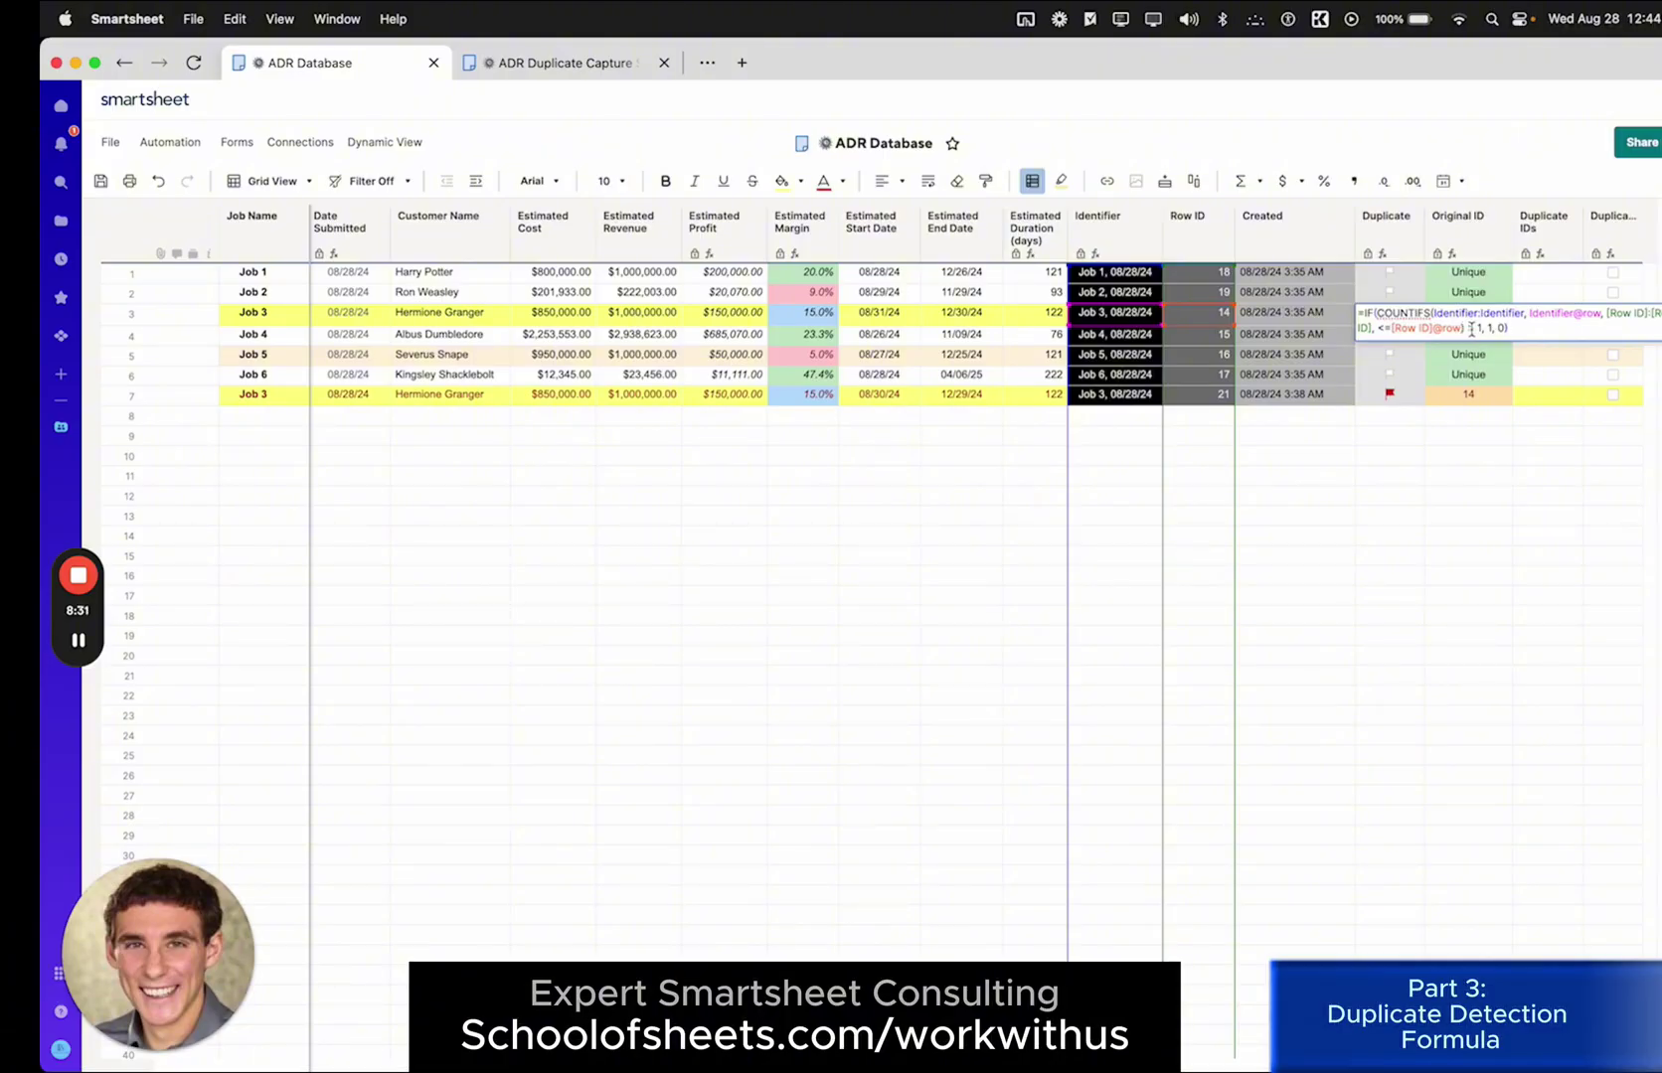
pyautogui.scroll(-2, 1401, 377)
pyautogui.scroll(2, 1380, 368)
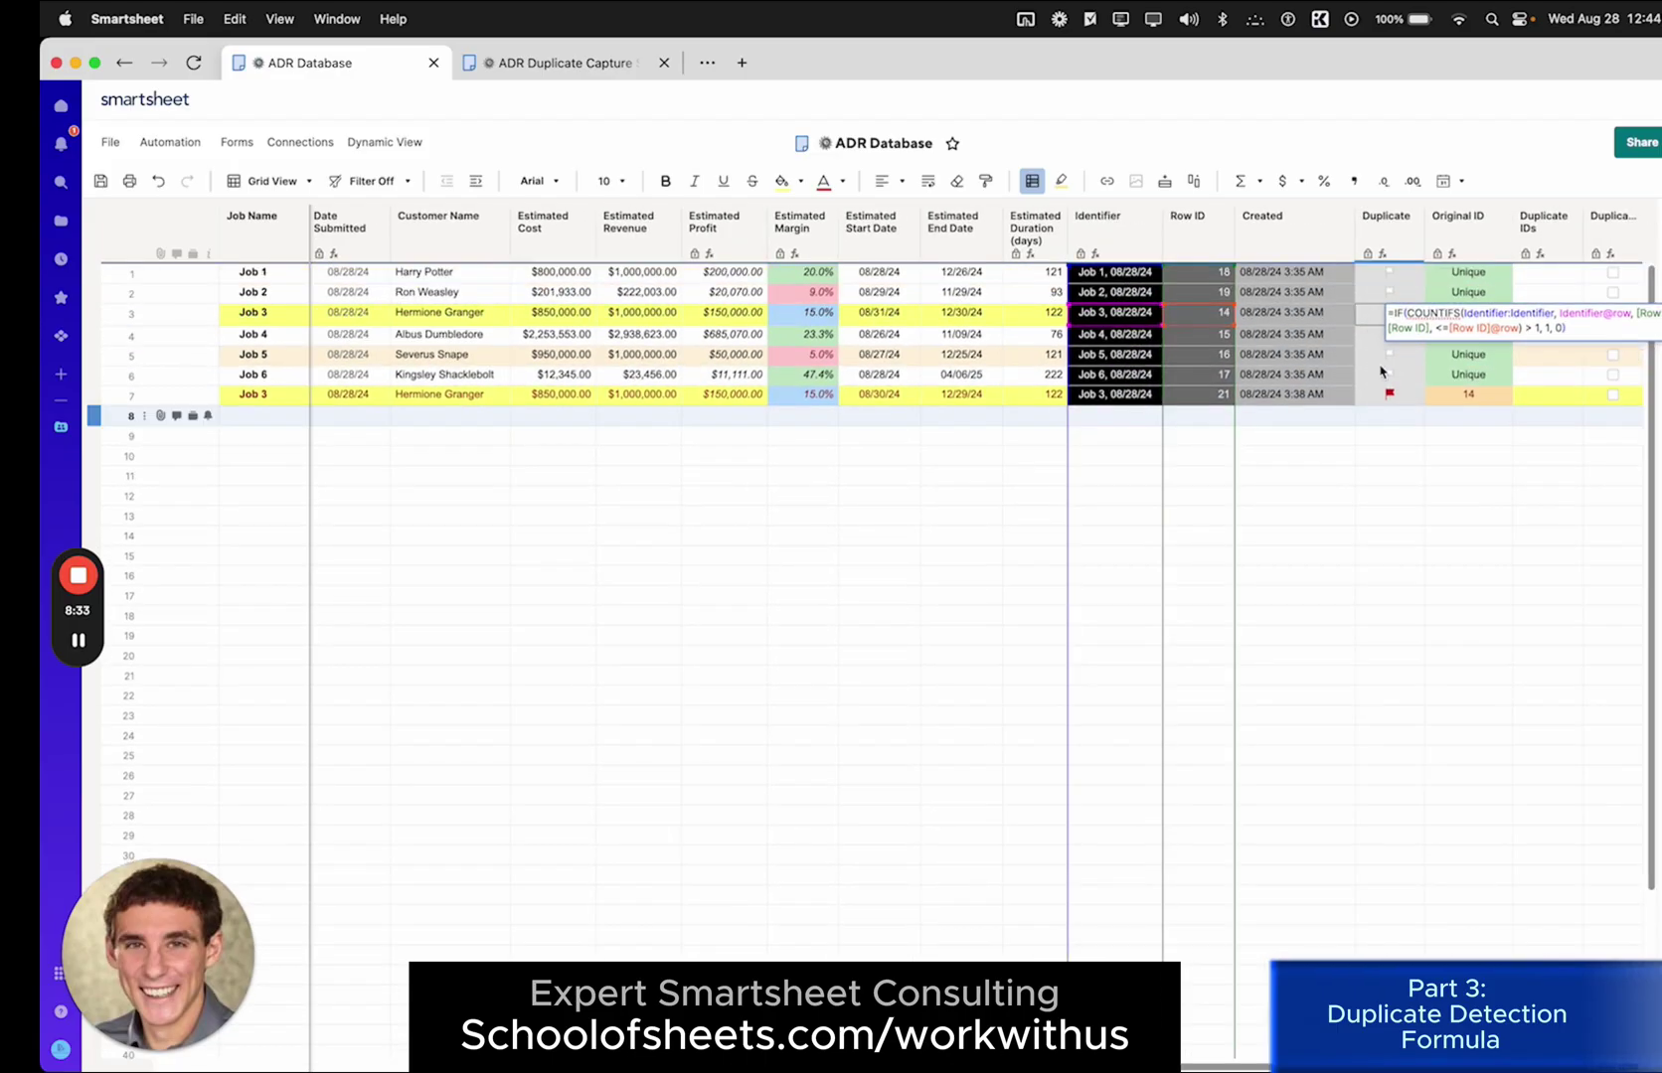
pyautogui.press('Escape')
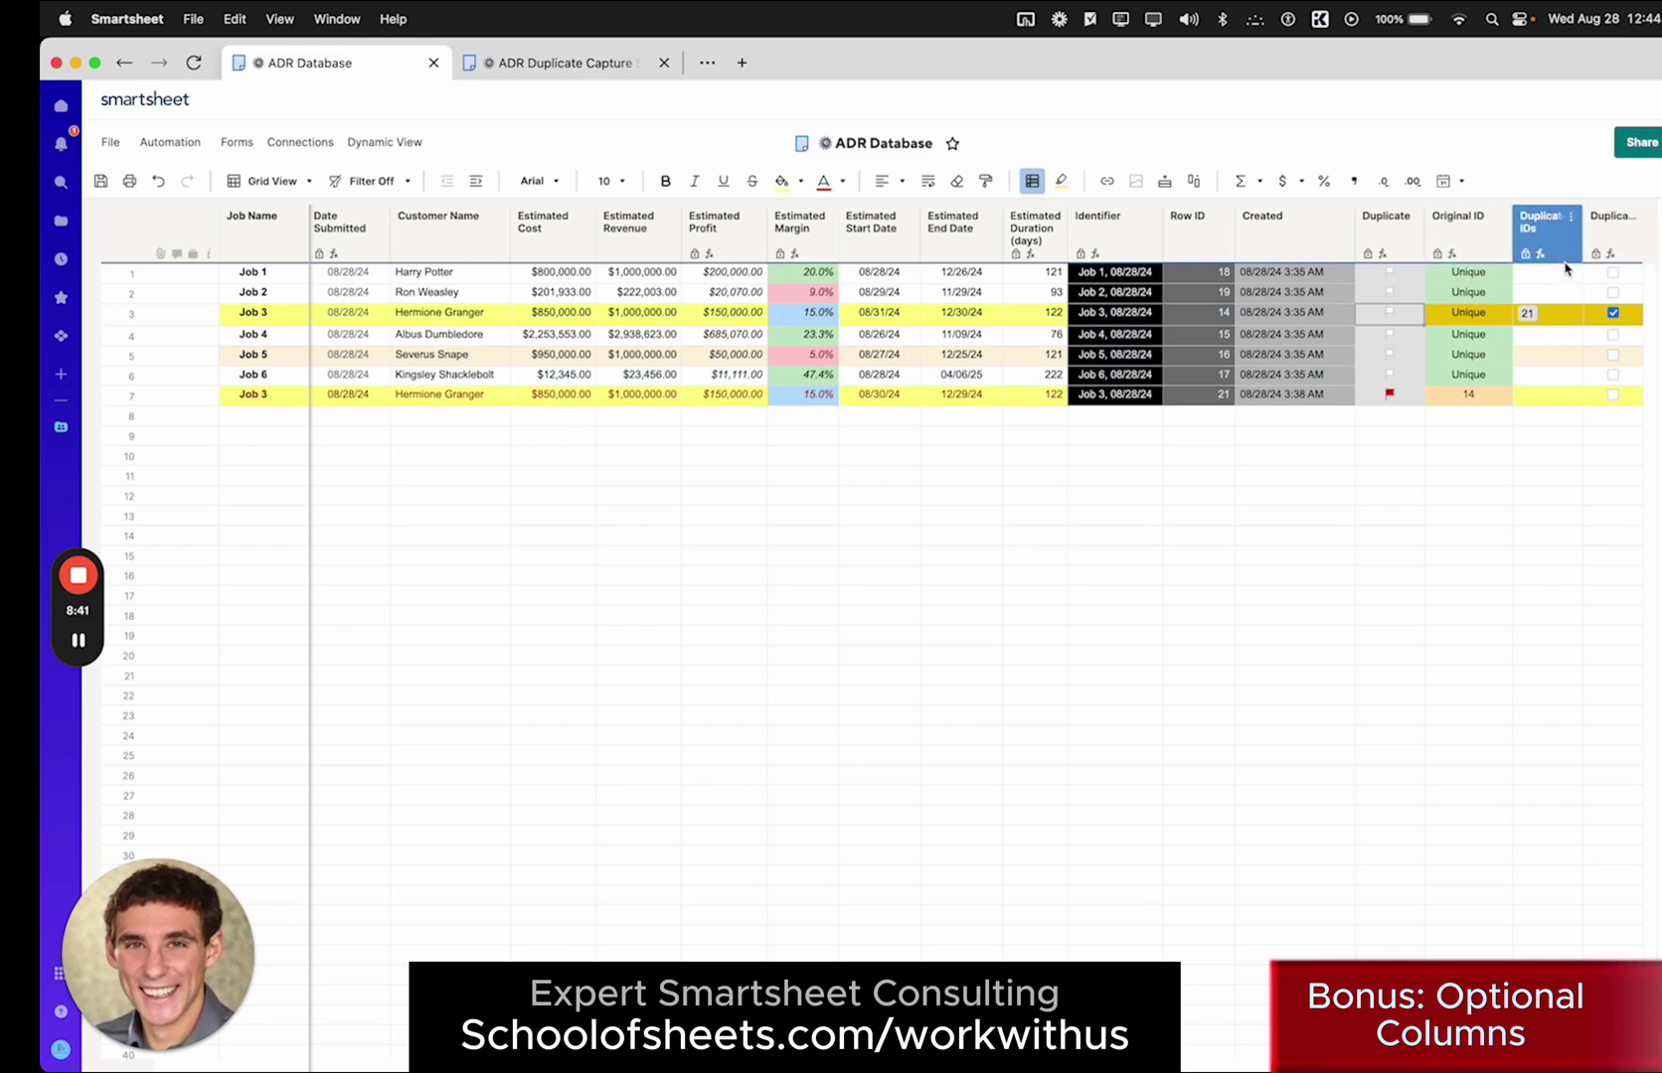
# Paste another copy of the Job 3 row into empty row 8.
pyautogui.click(112, 395)
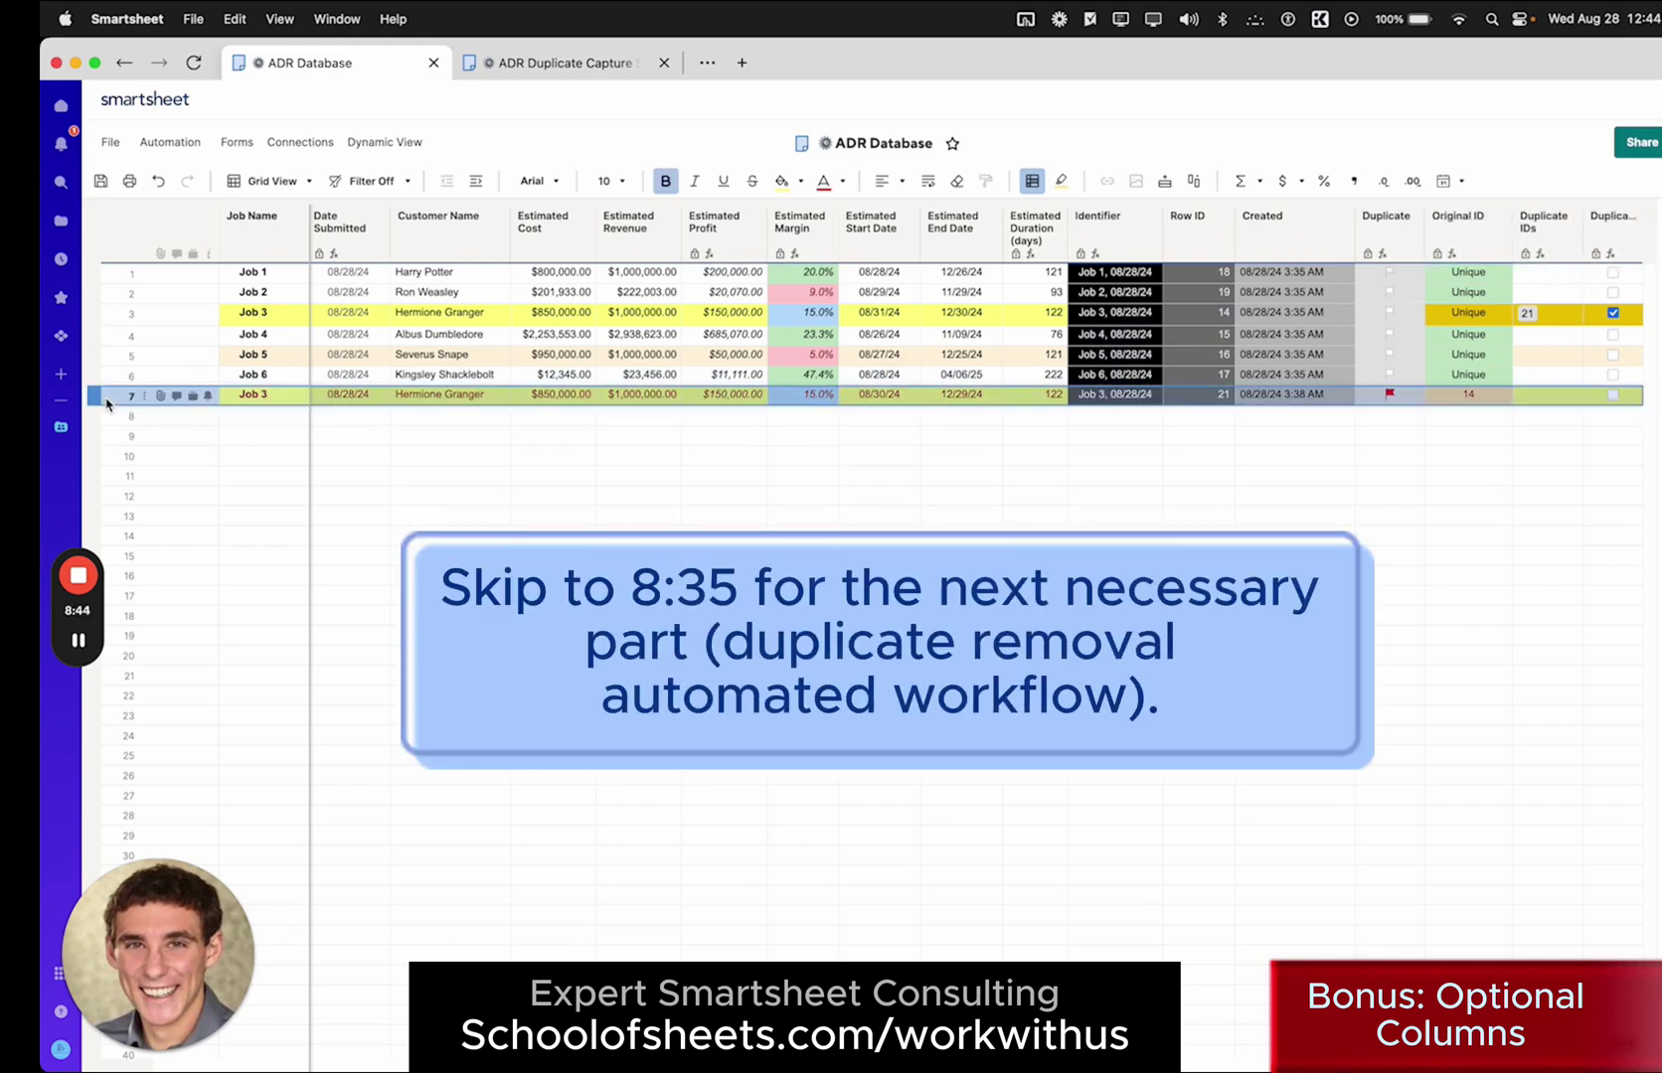
pyautogui.click(105, 416)
pyautogui.press('cmd+v')
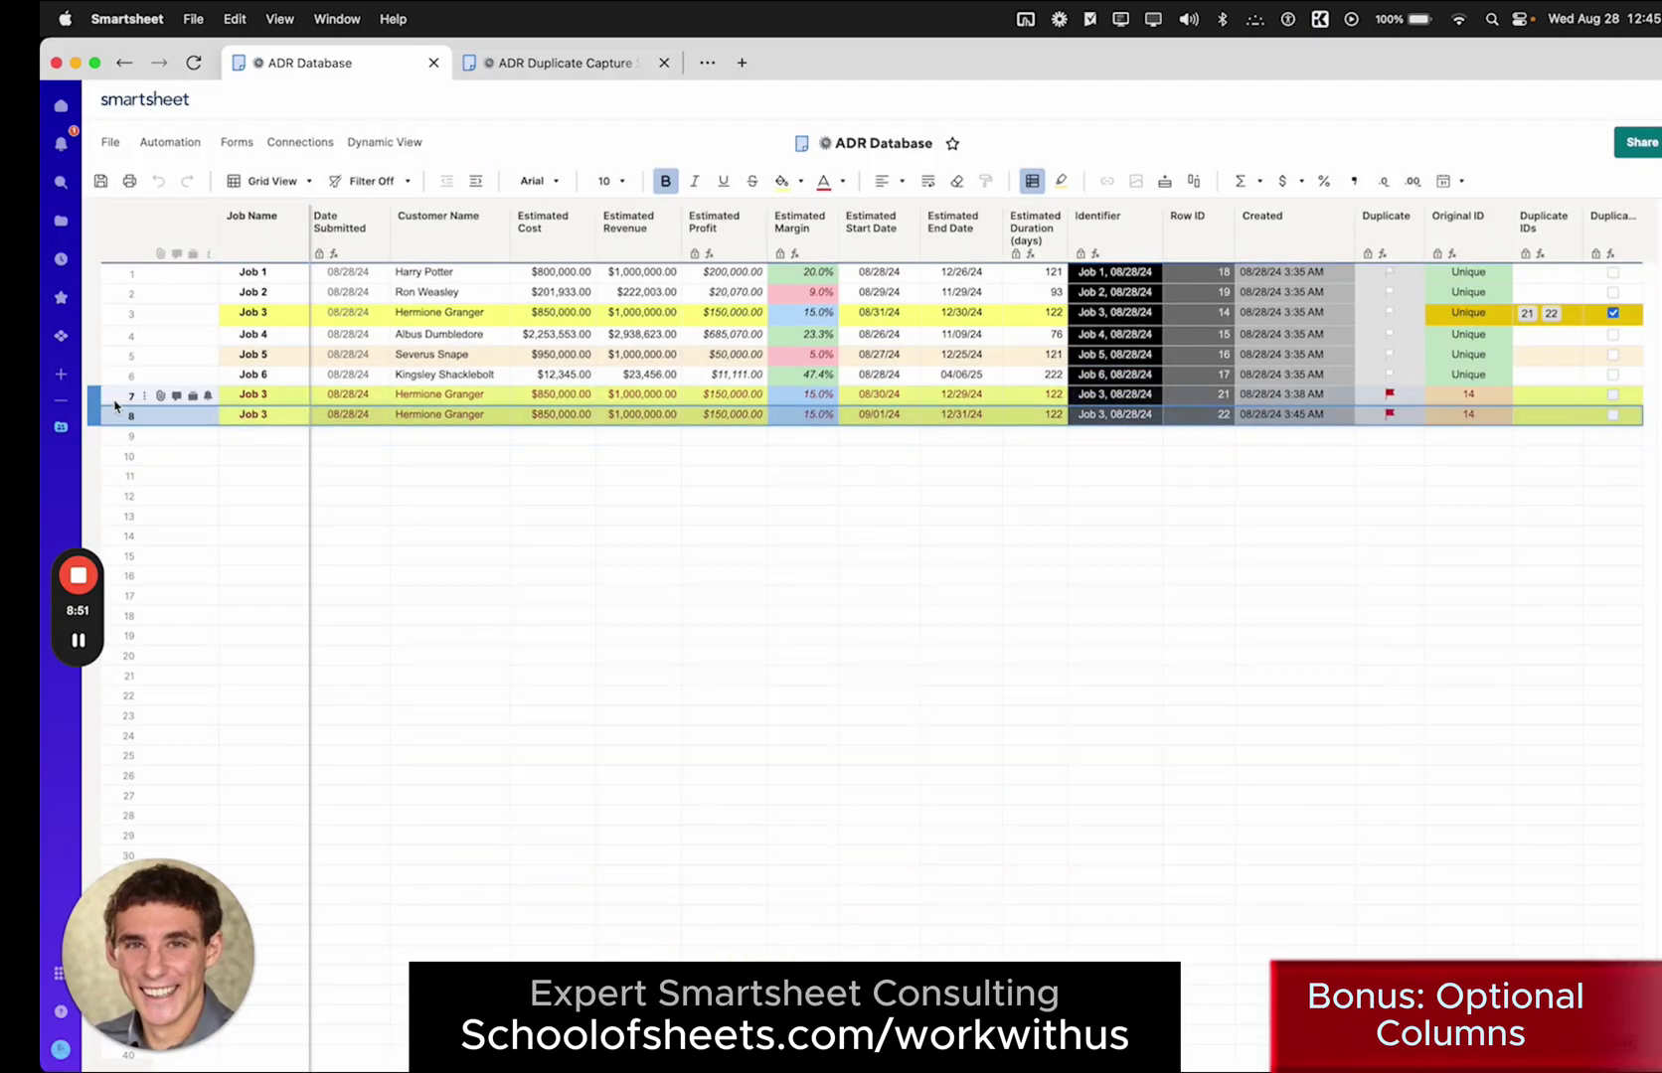
# Check the Original ID column and row 3's Row ID to confirm duplicates 21 and 22.
pyautogui.click(1477, 236)
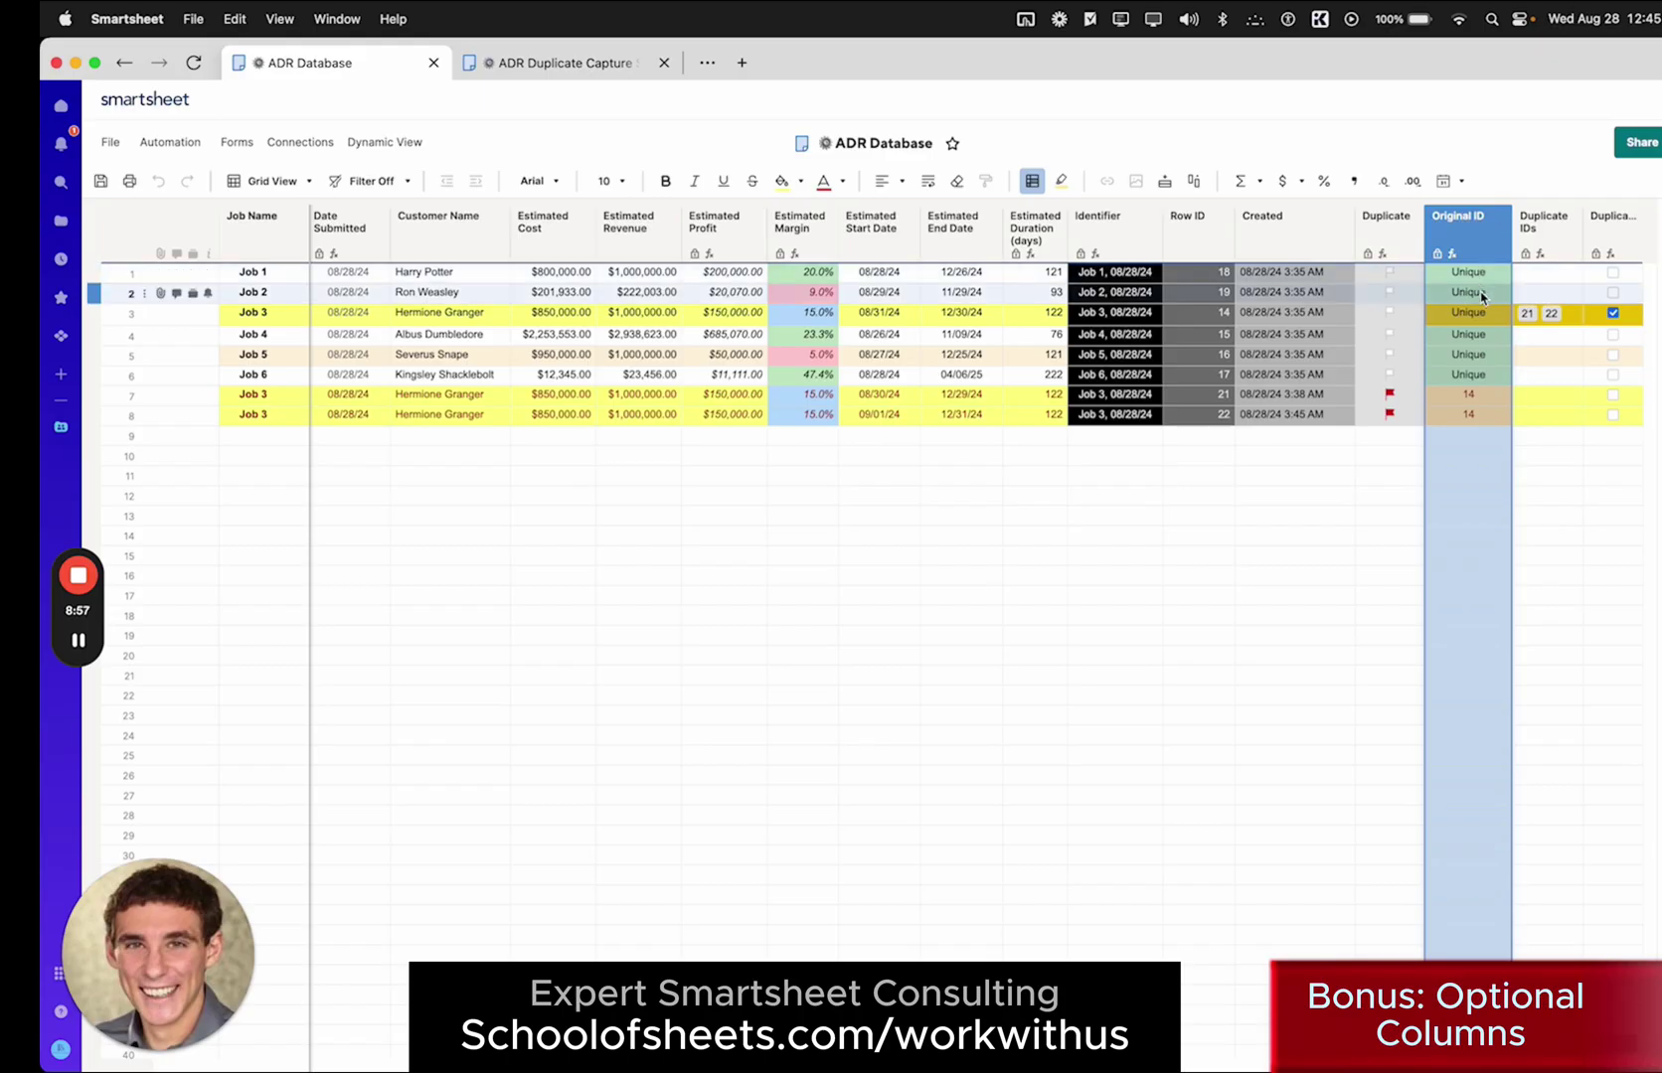
pyautogui.click(1453, 401)
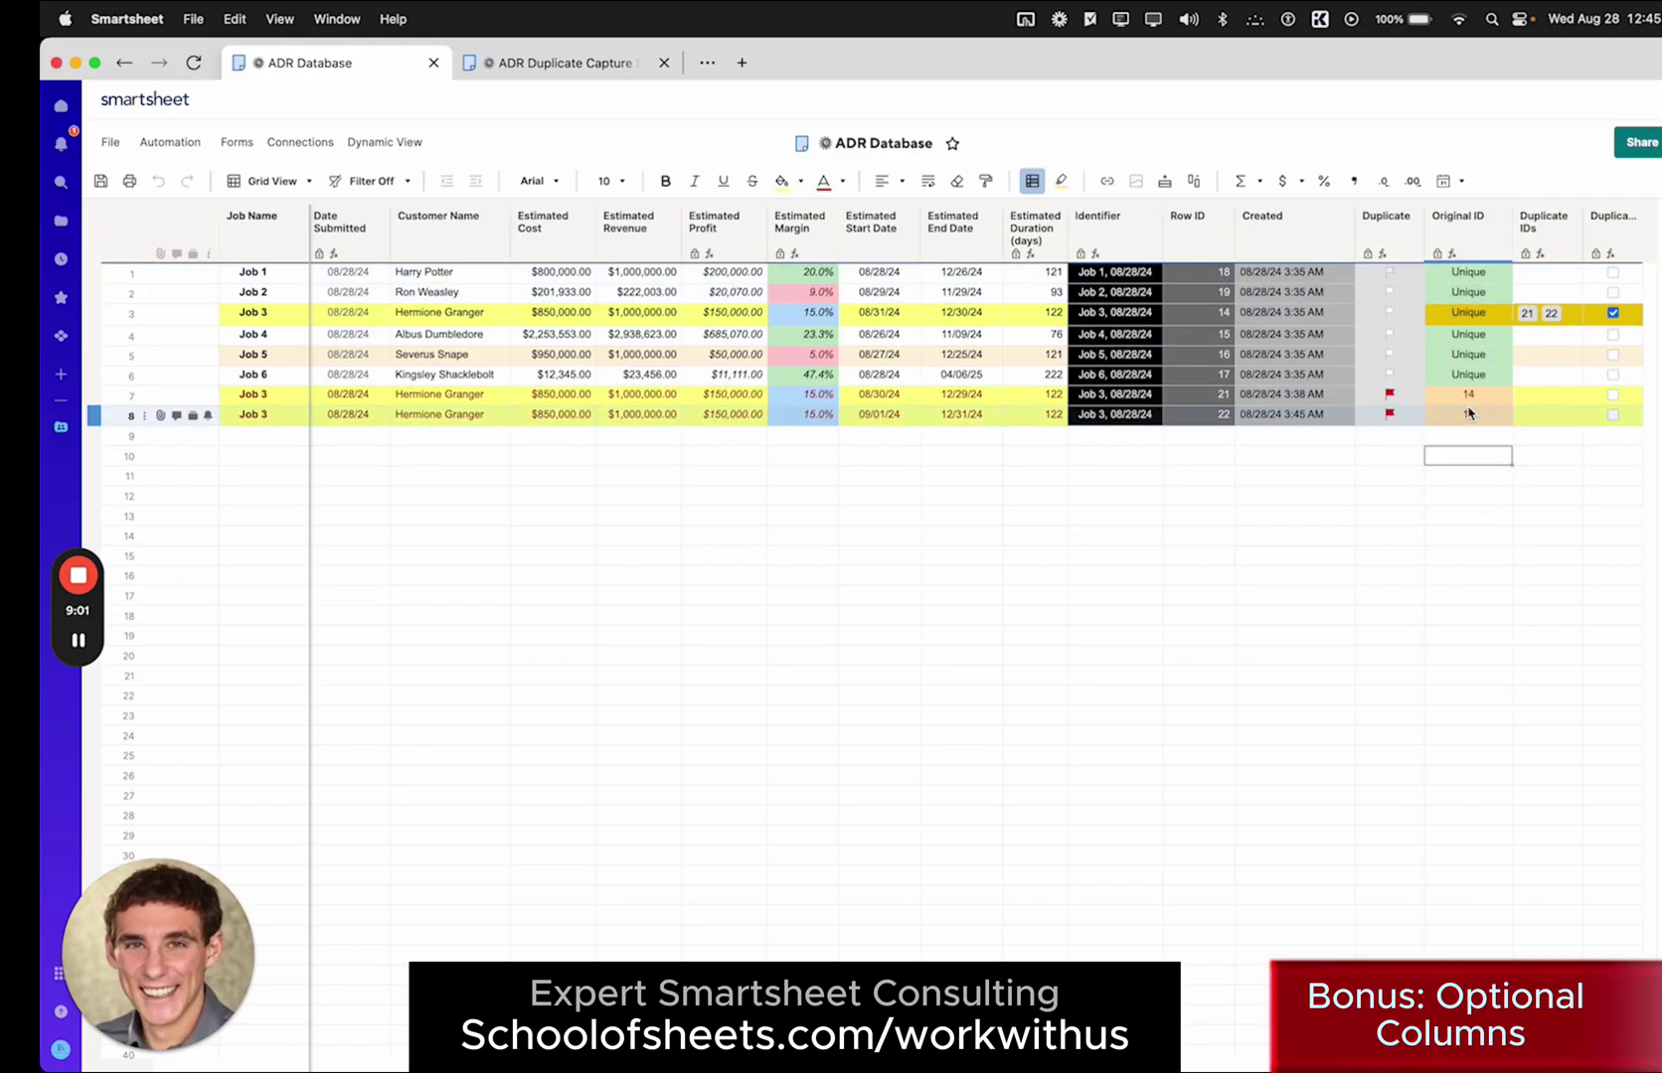
pyautogui.click(113, 316)
pyautogui.click(1212, 315)
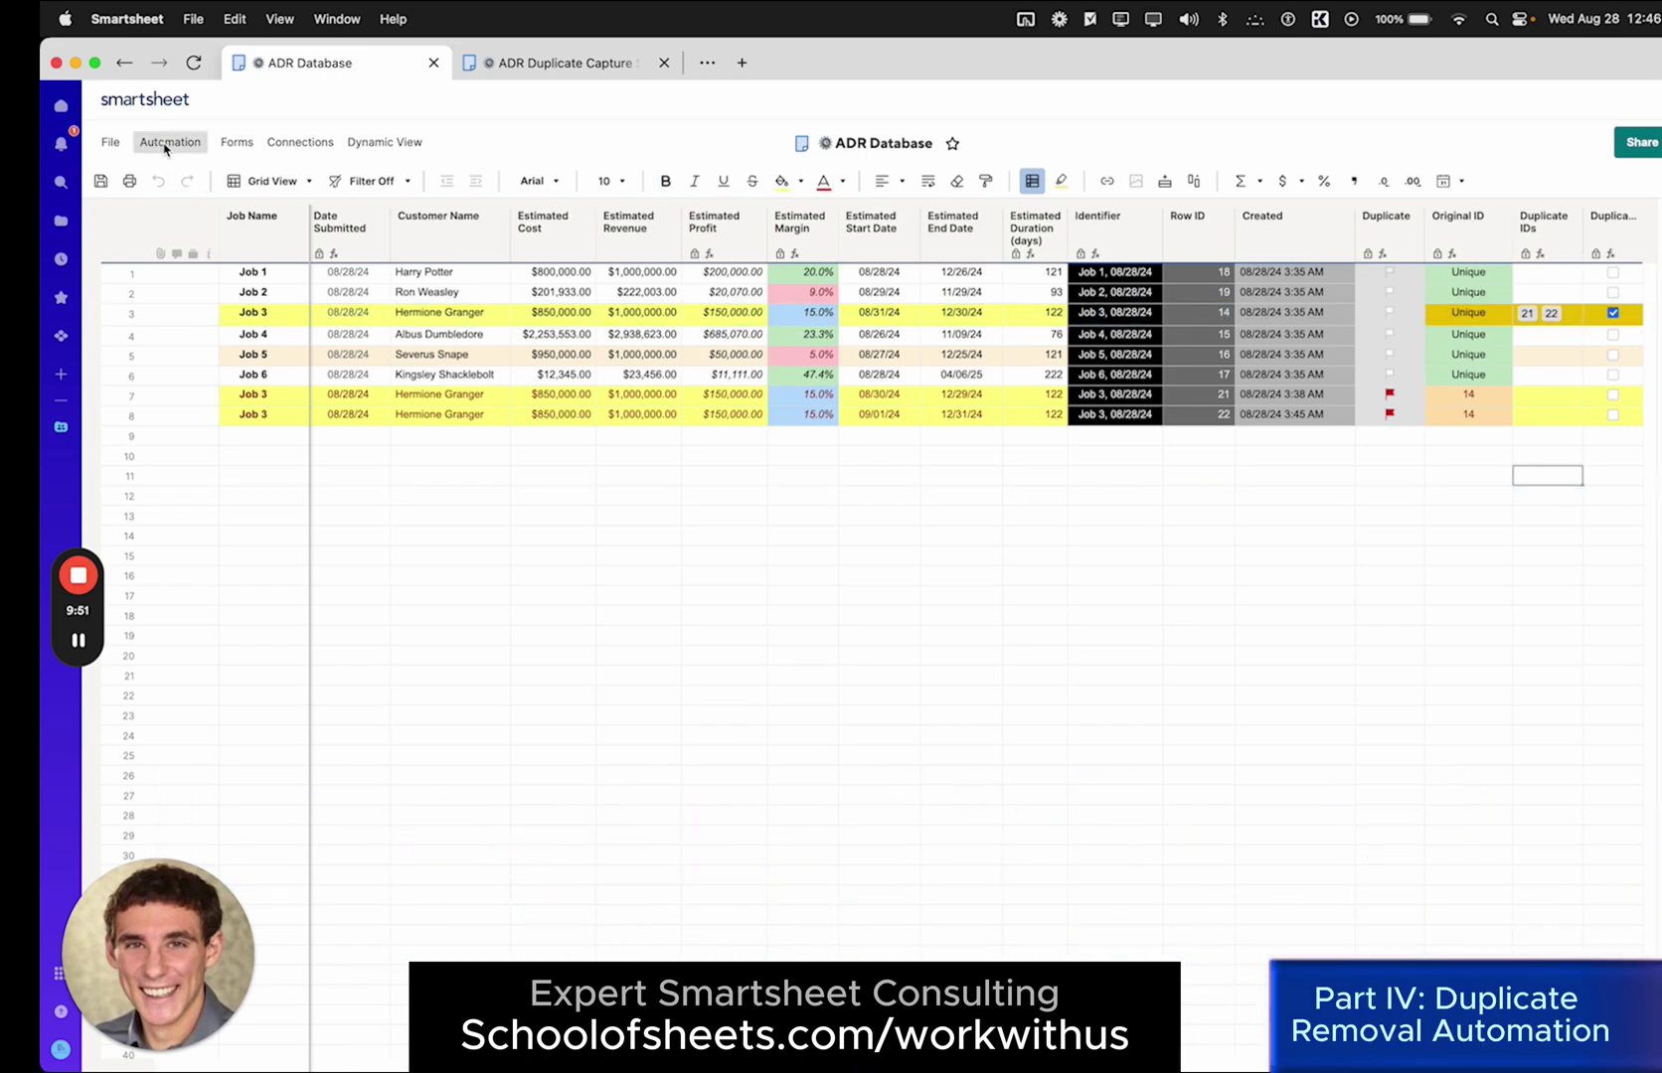
pyautogui.click(170, 142)
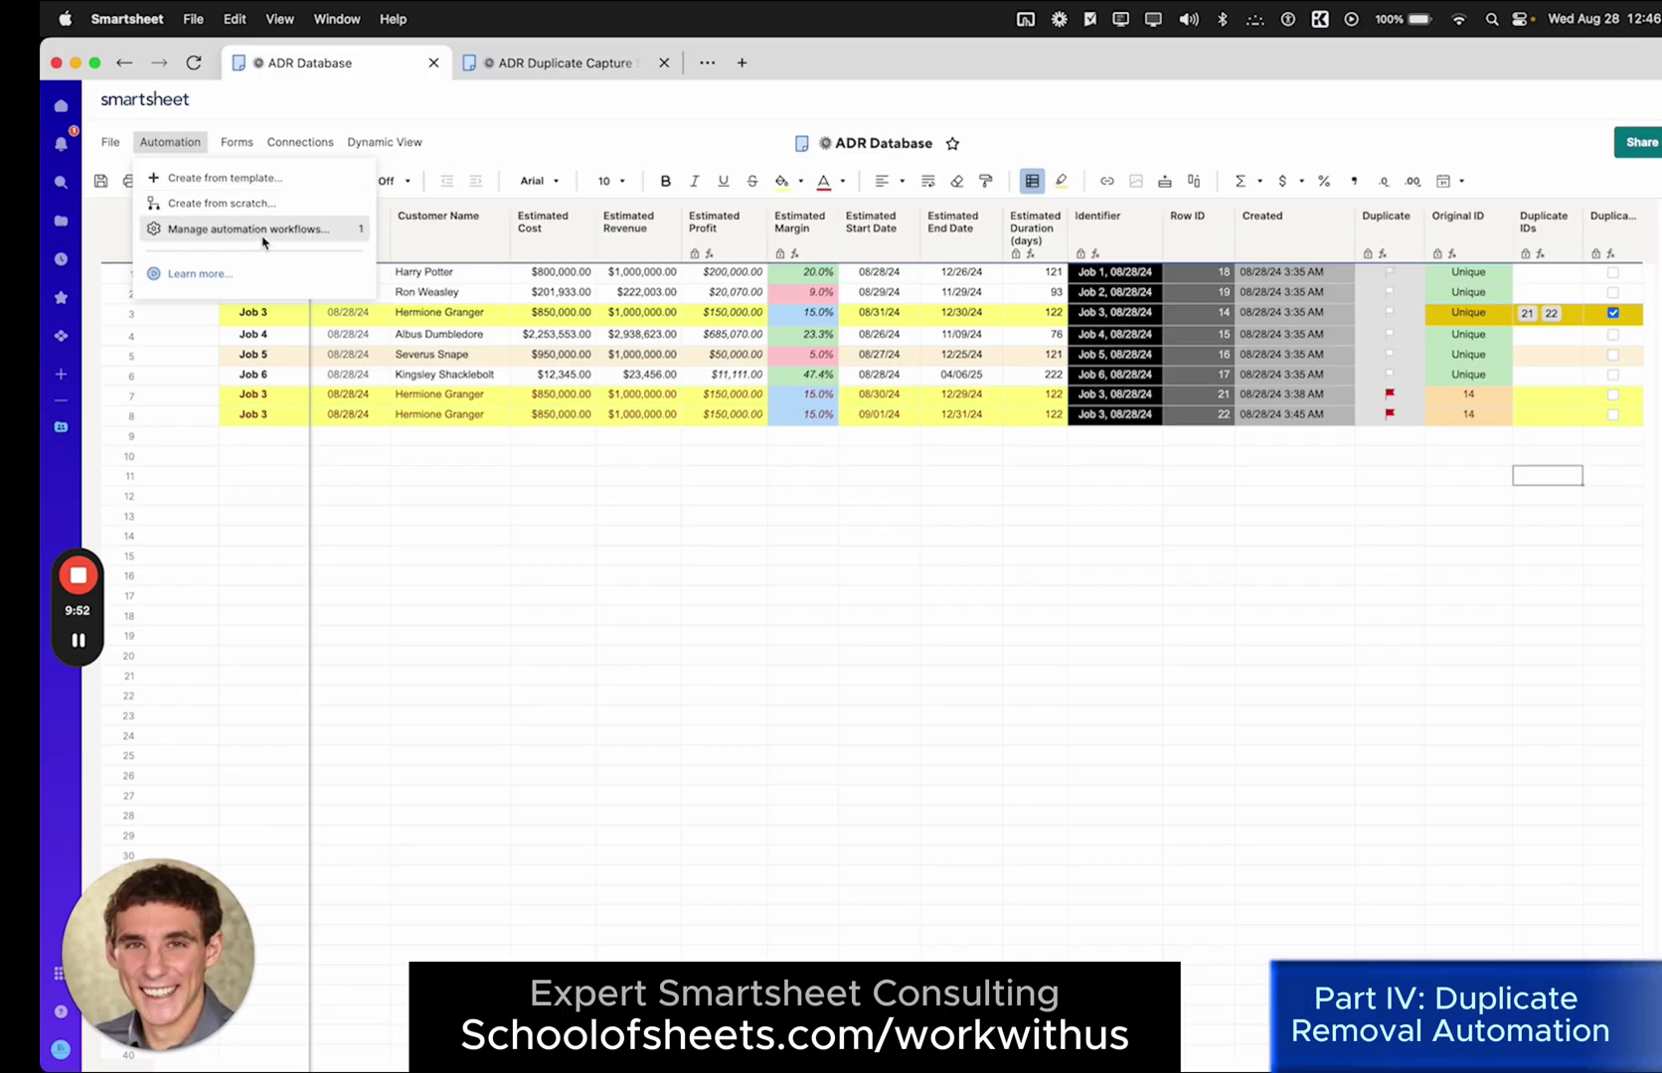
pyautogui.click(264, 236)
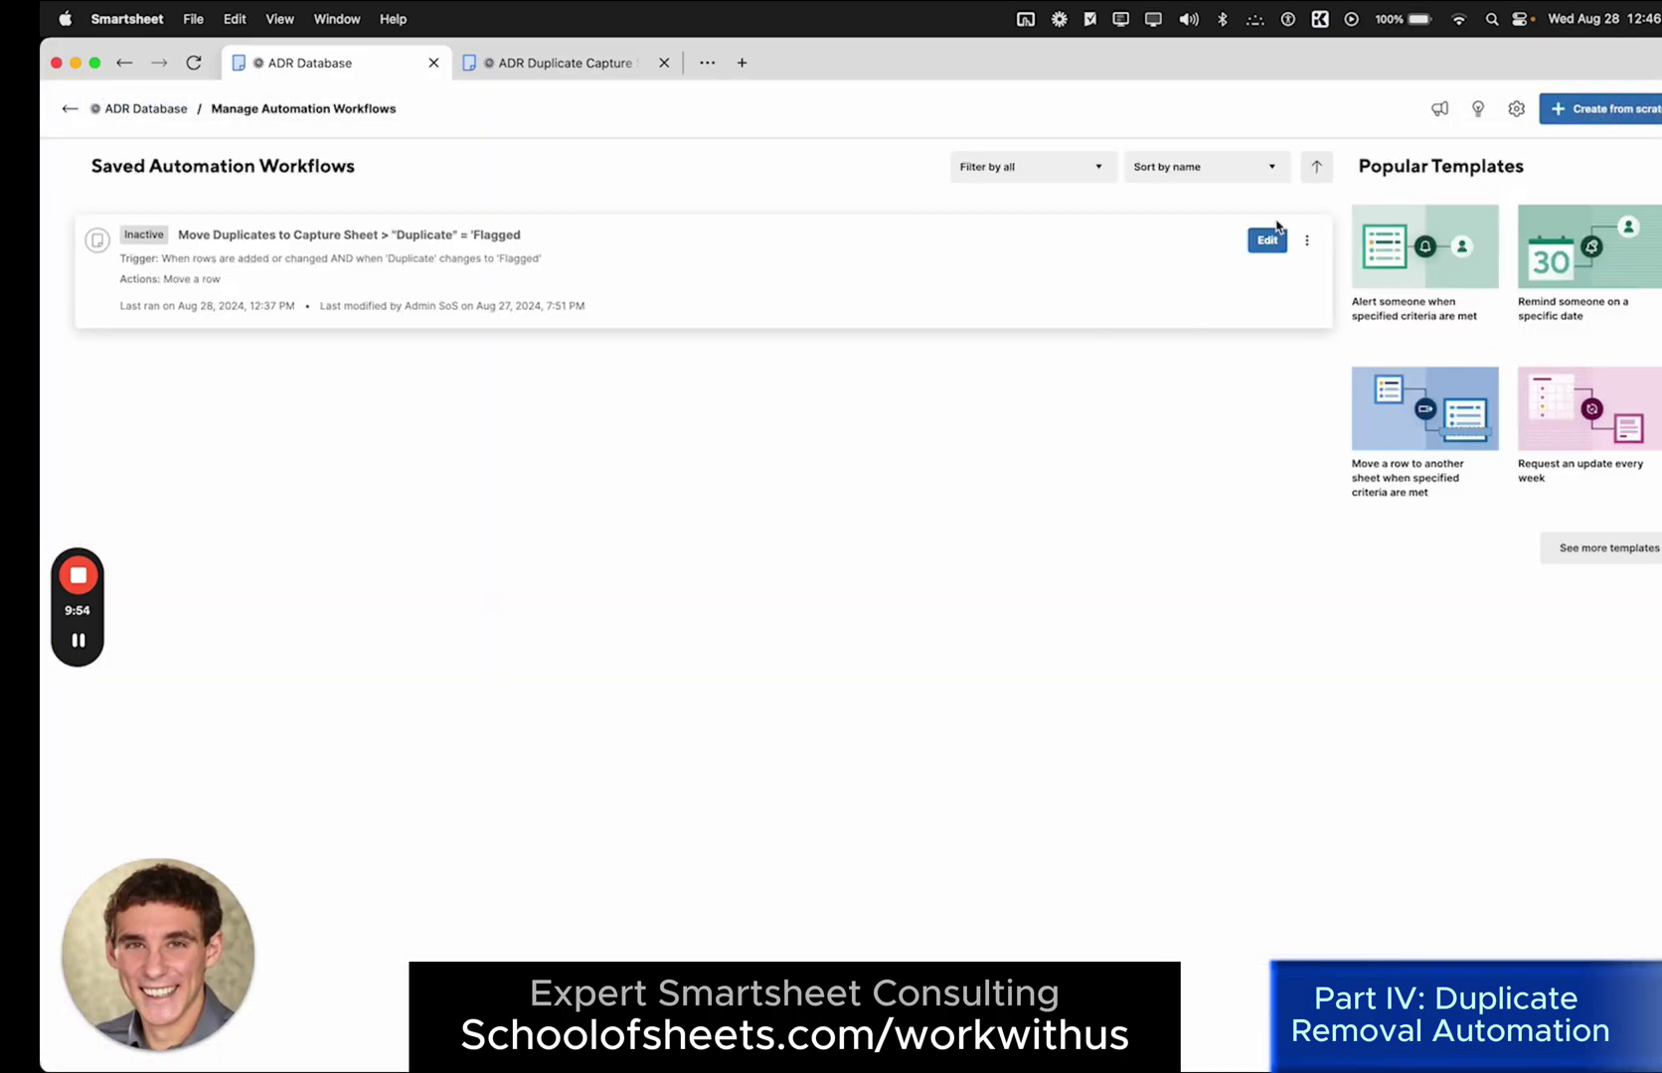
pyautogui.click(1306, 240)
pyautogui.click(1370, 234)
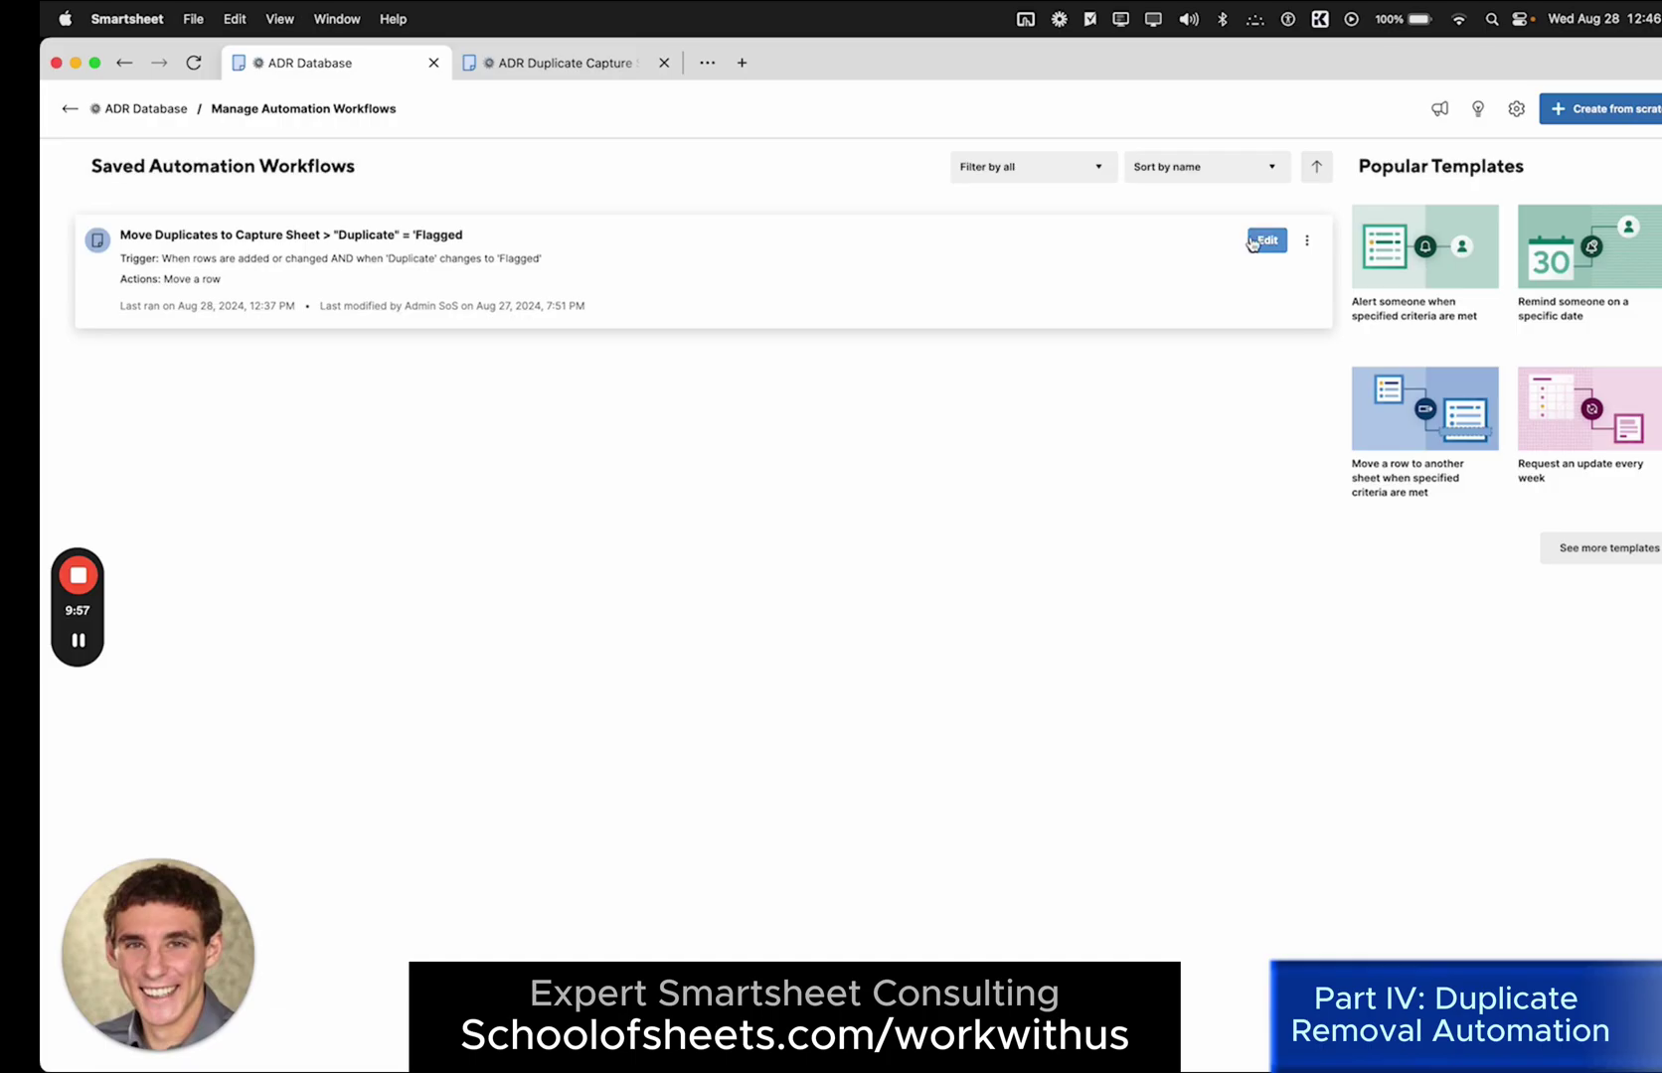
pyautogui.click(1266, 242)
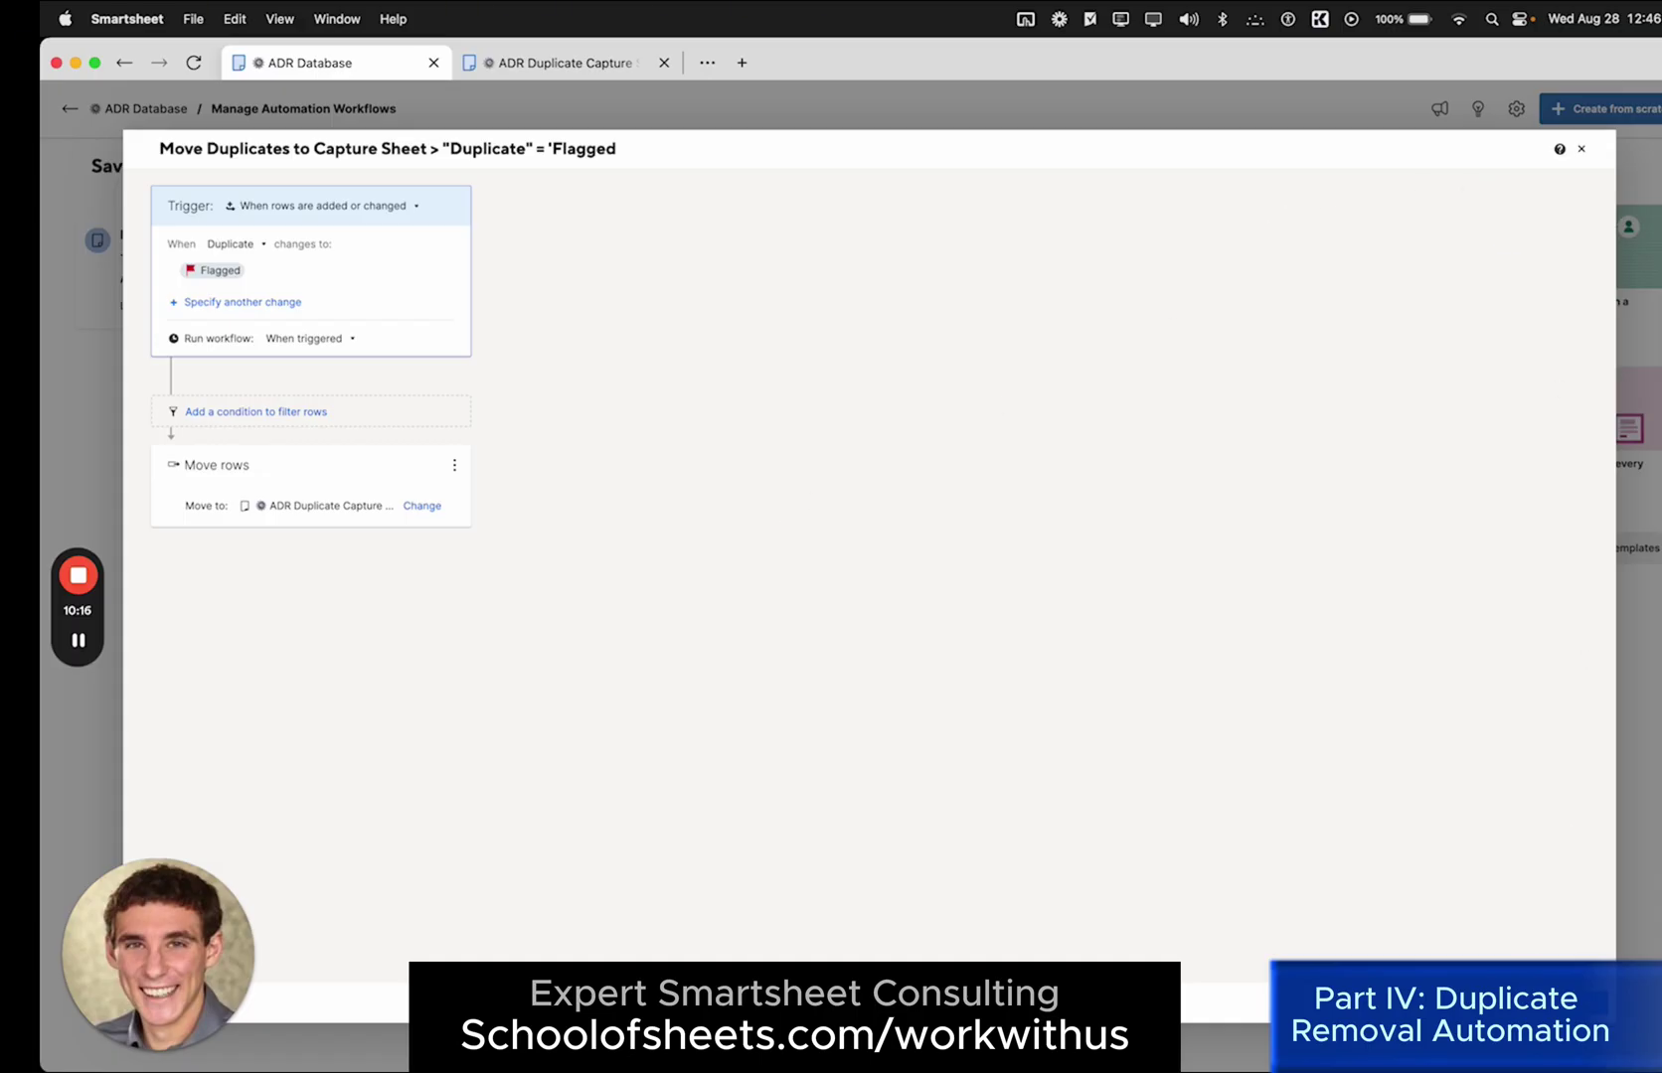
pyautogui.click(1582, 148)
# Back in ADR Database, delete the two duplicate Job 3 rows 7–8.
pyautogui.click(67, 110)
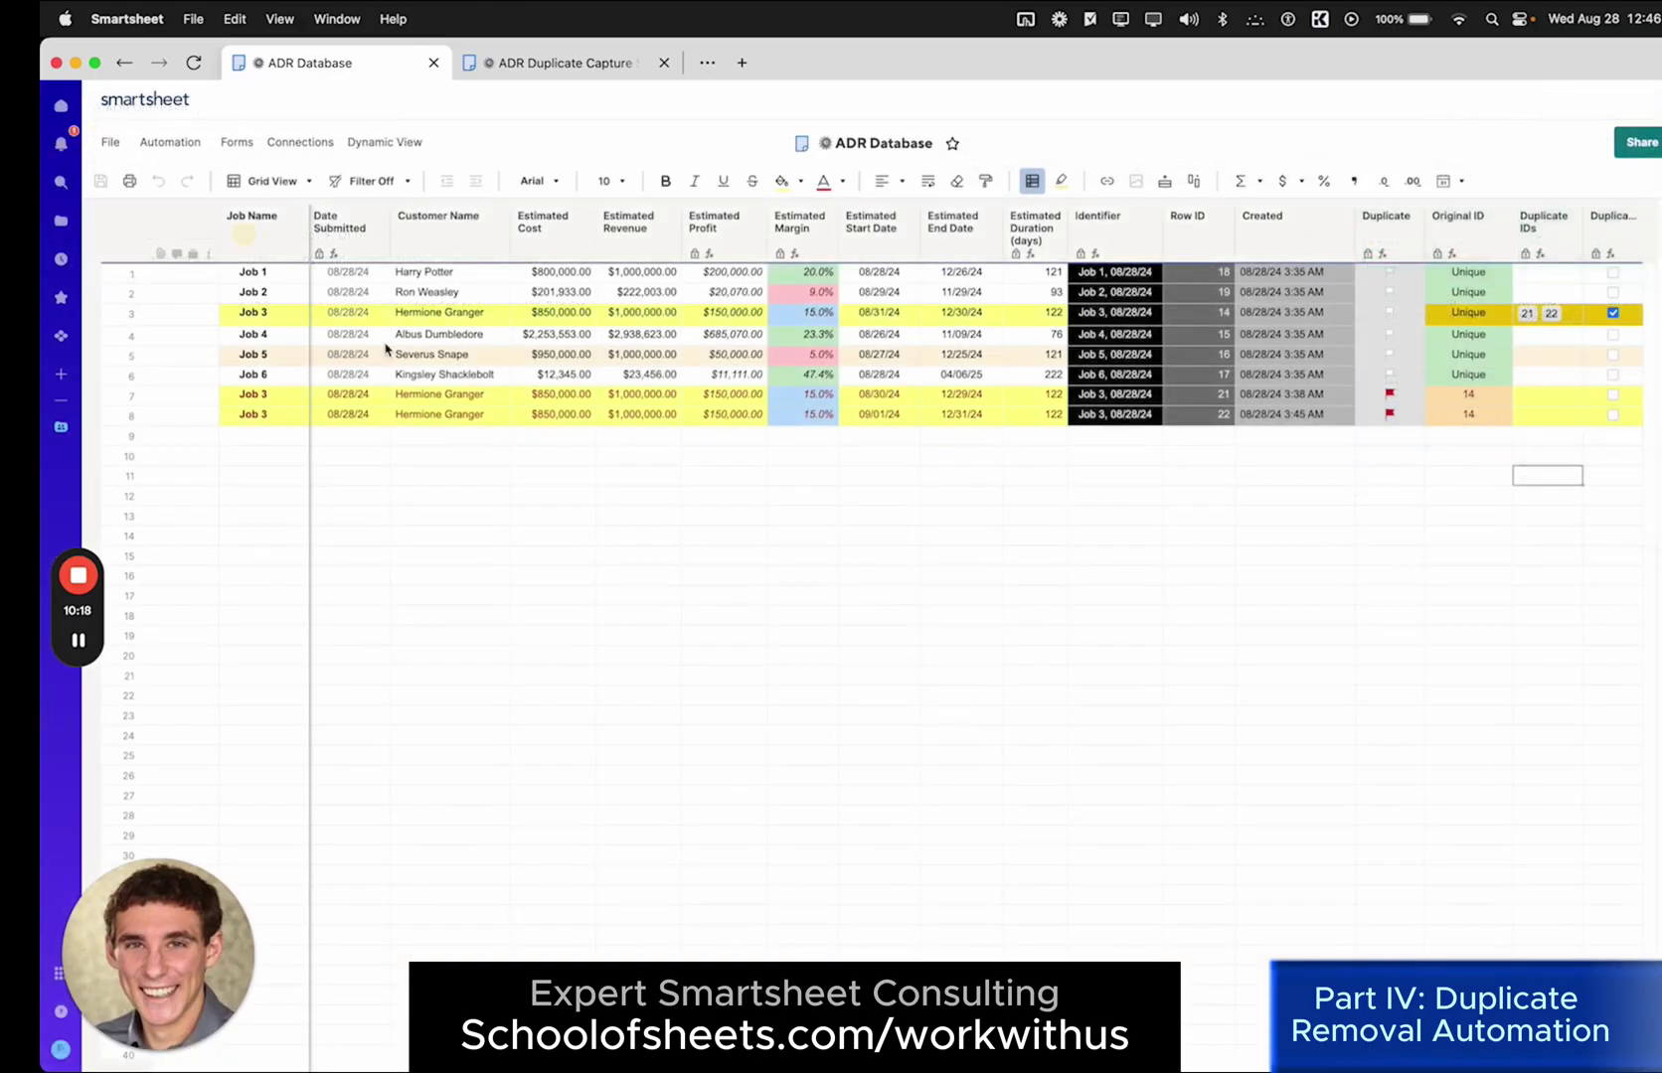
pyautogui.moveTo(120, 416); pyautogui.dragTo(119, 396)
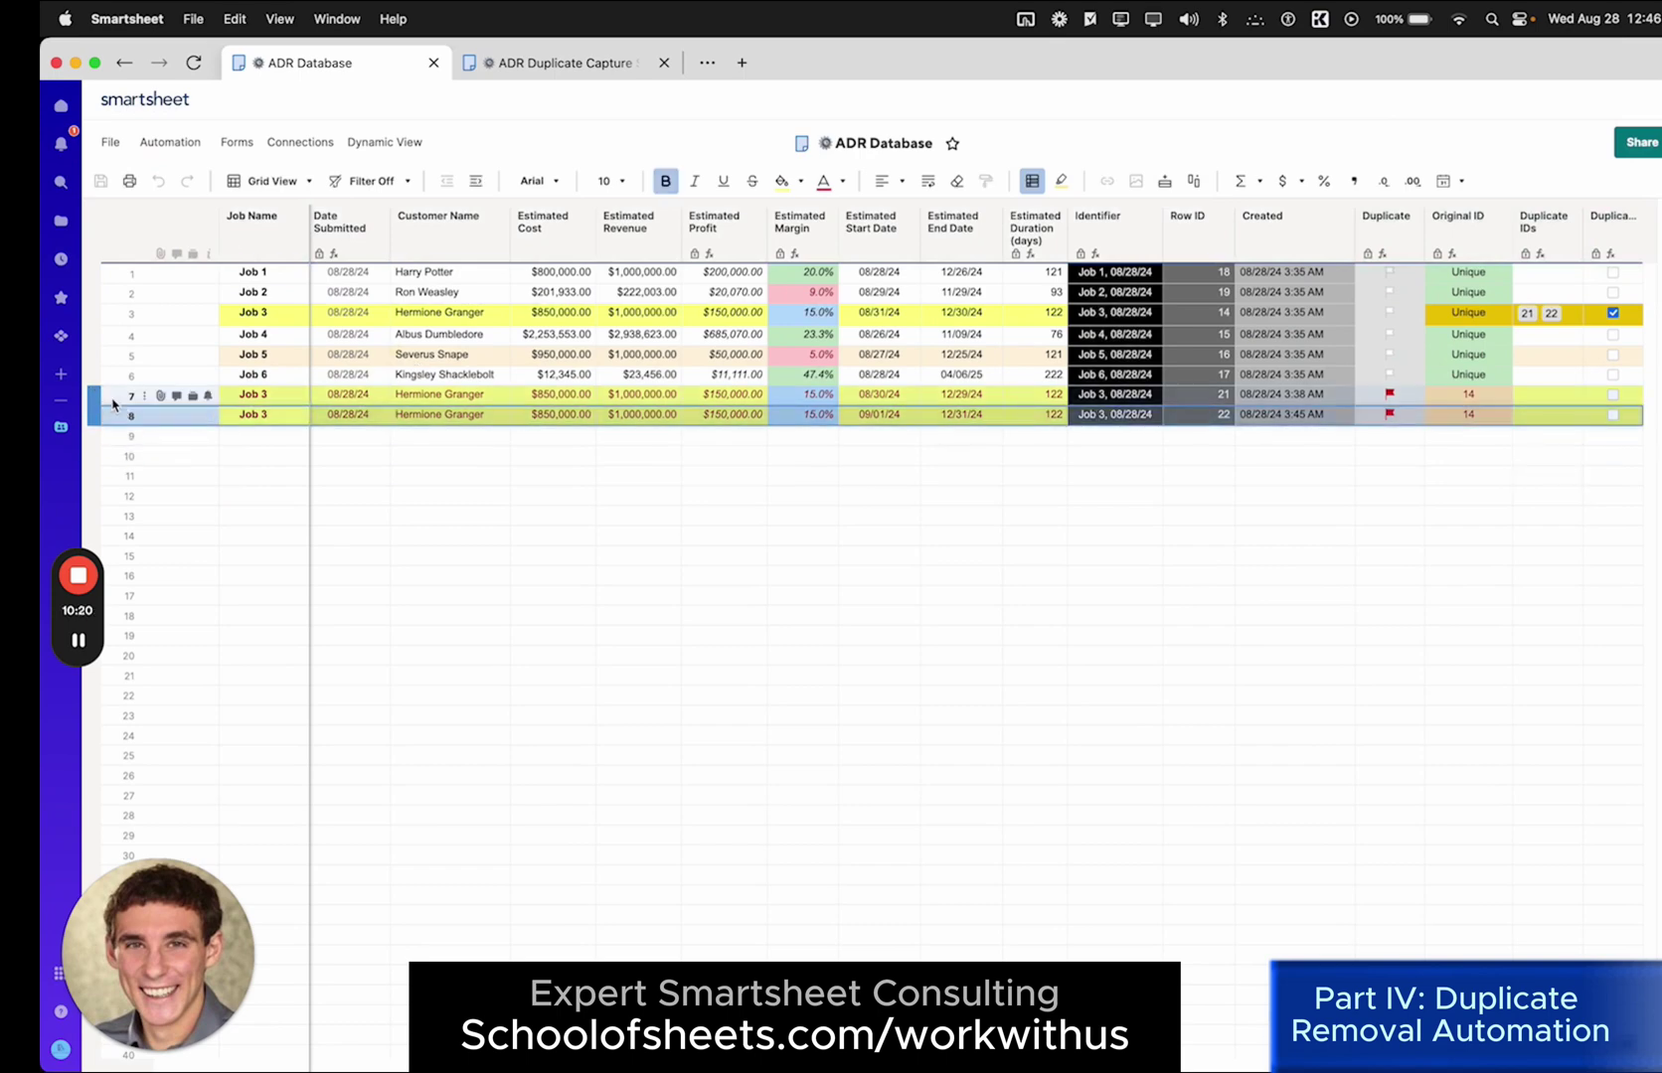
pyautogui.rightClick(121, 409)
pyautogui.click(208, 576)
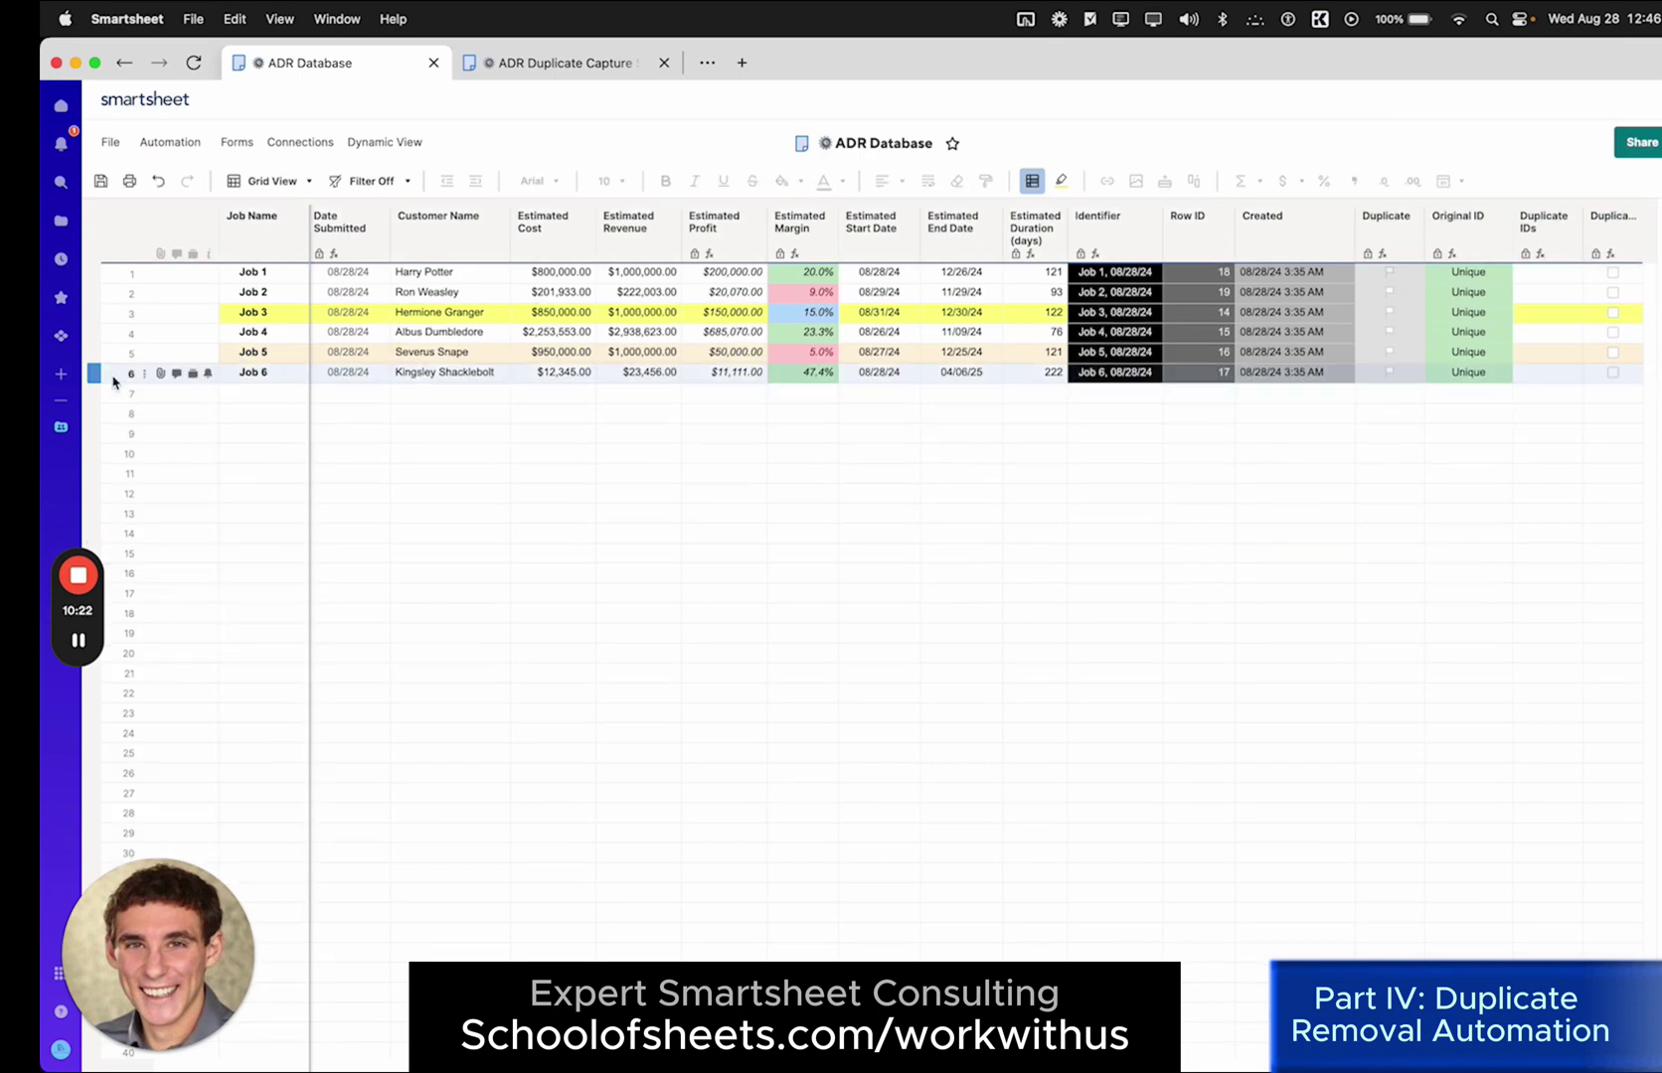
# Copy rows 1–6 and paste them repeatedly into the empty rows from row 7 down.
pyautogui.keyDown('shift'); pyautogui.click(112, 271); pyautogui.keyUp('shift')
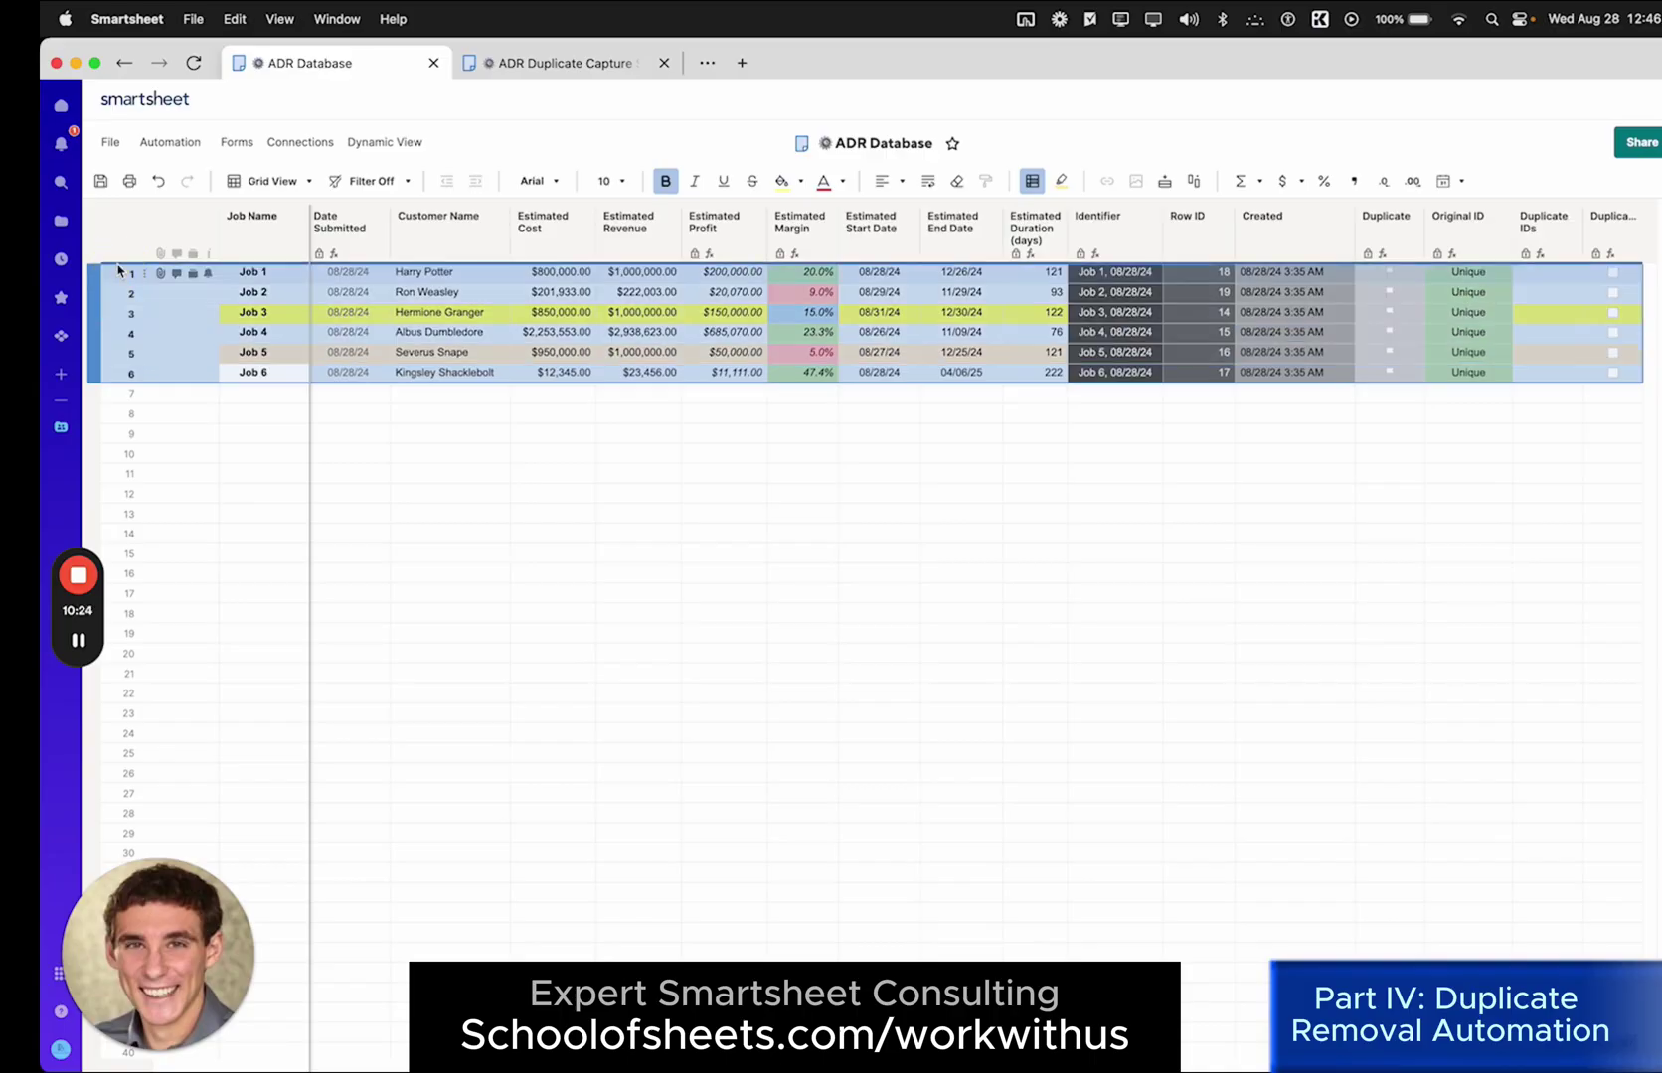
pyautogui.press('super+c')
pyautogui.click(109, 395)
pyautogui.press('super+v')
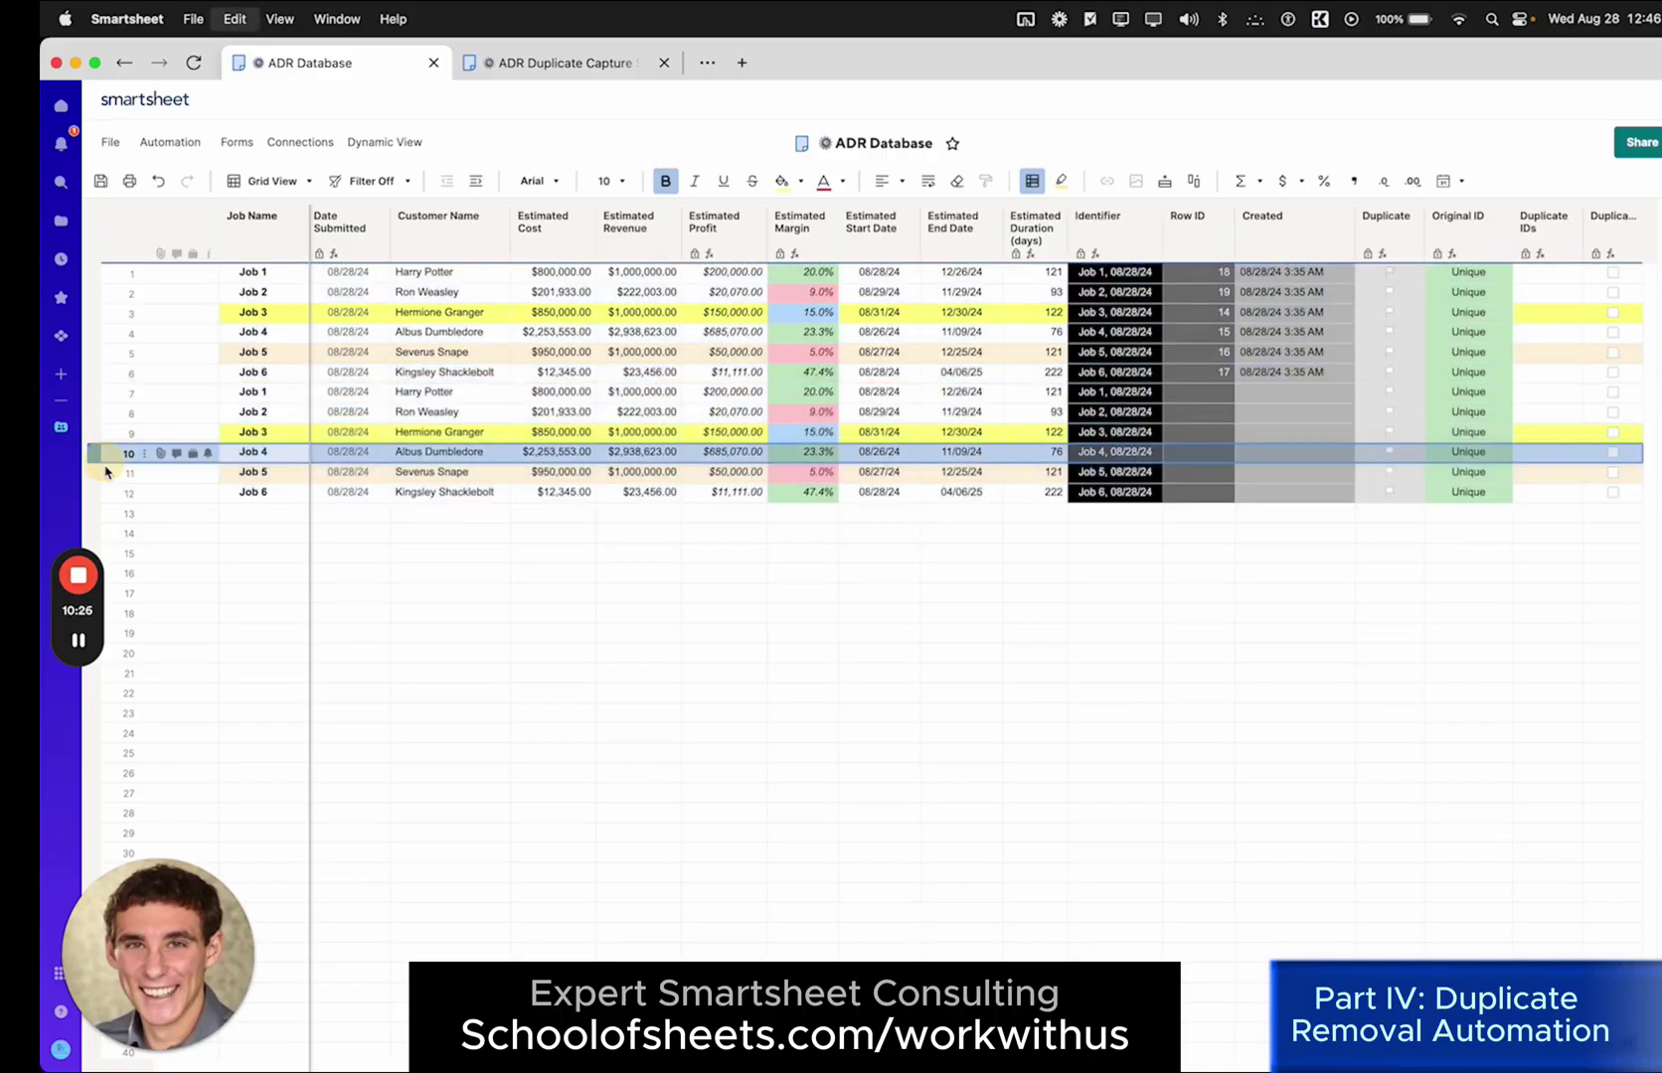
pyautogui.click(238, 537)
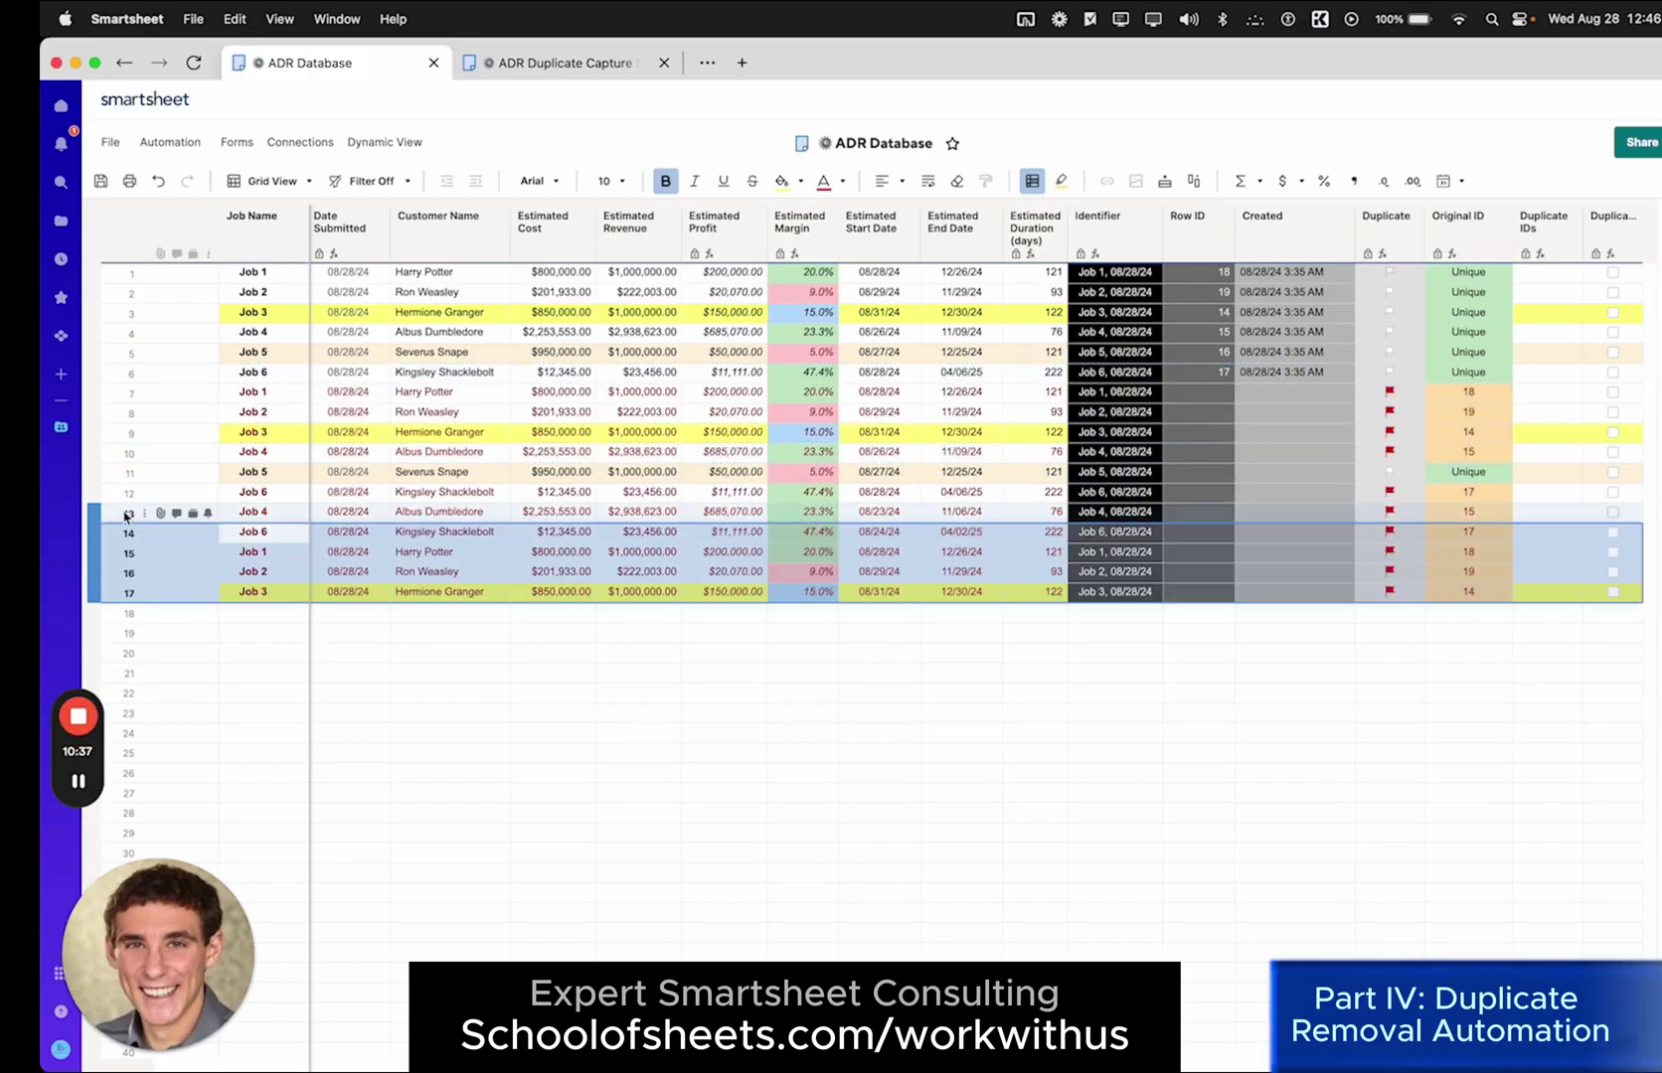
pyautogui.click(109, 615)
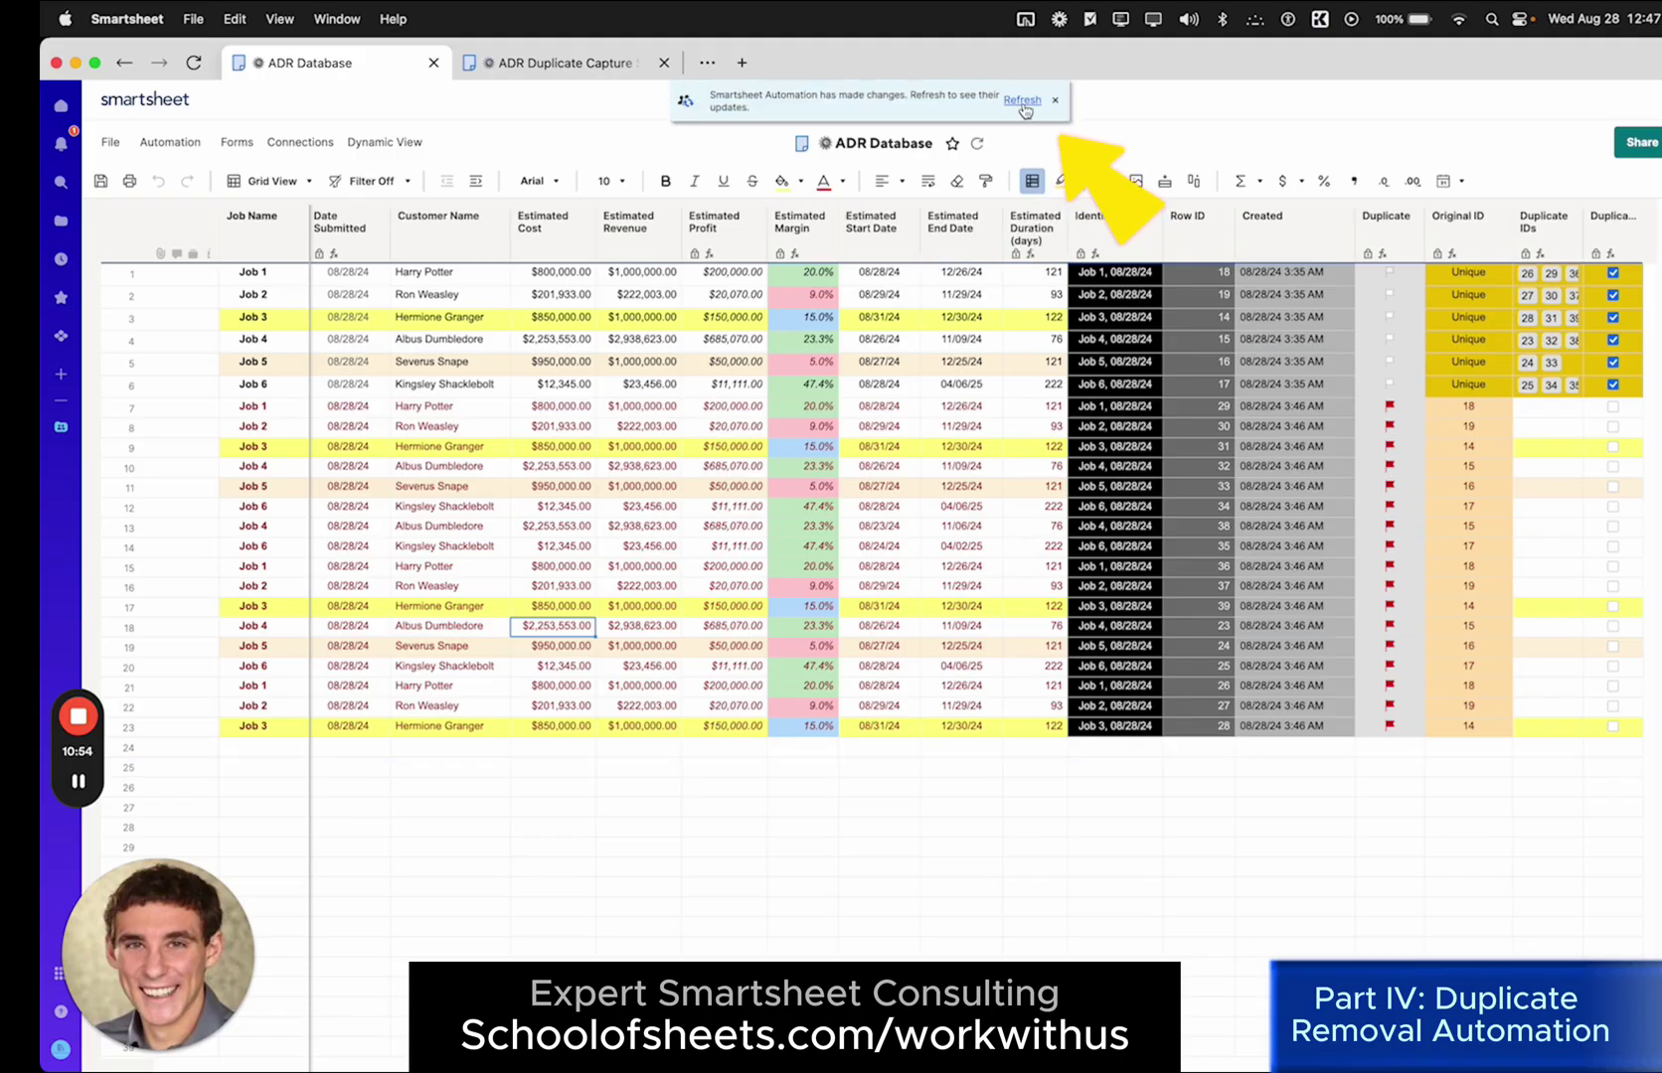
# Save pending edits and refresh the ADR Database, leaving only the six original Unique jobs.
pyautogui.click(1023, 101)
pyautogui.click(996, 637)
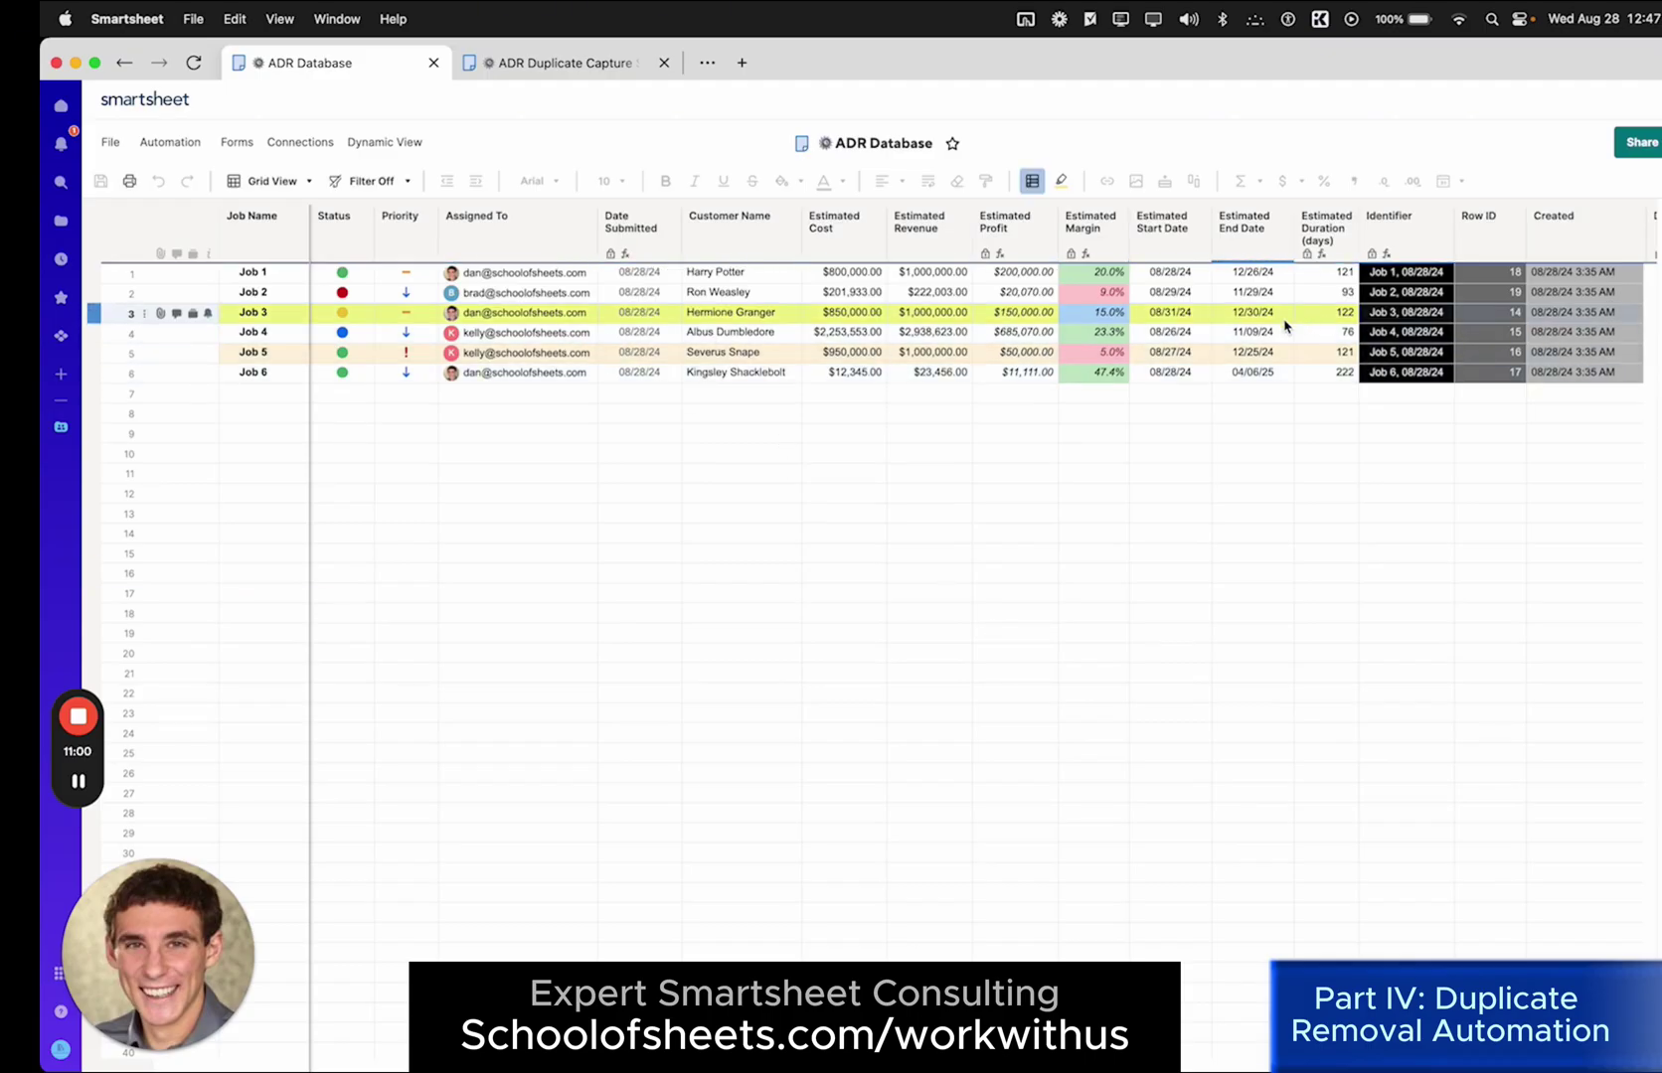
pyautogui.hscroll(5, 1285, 326)
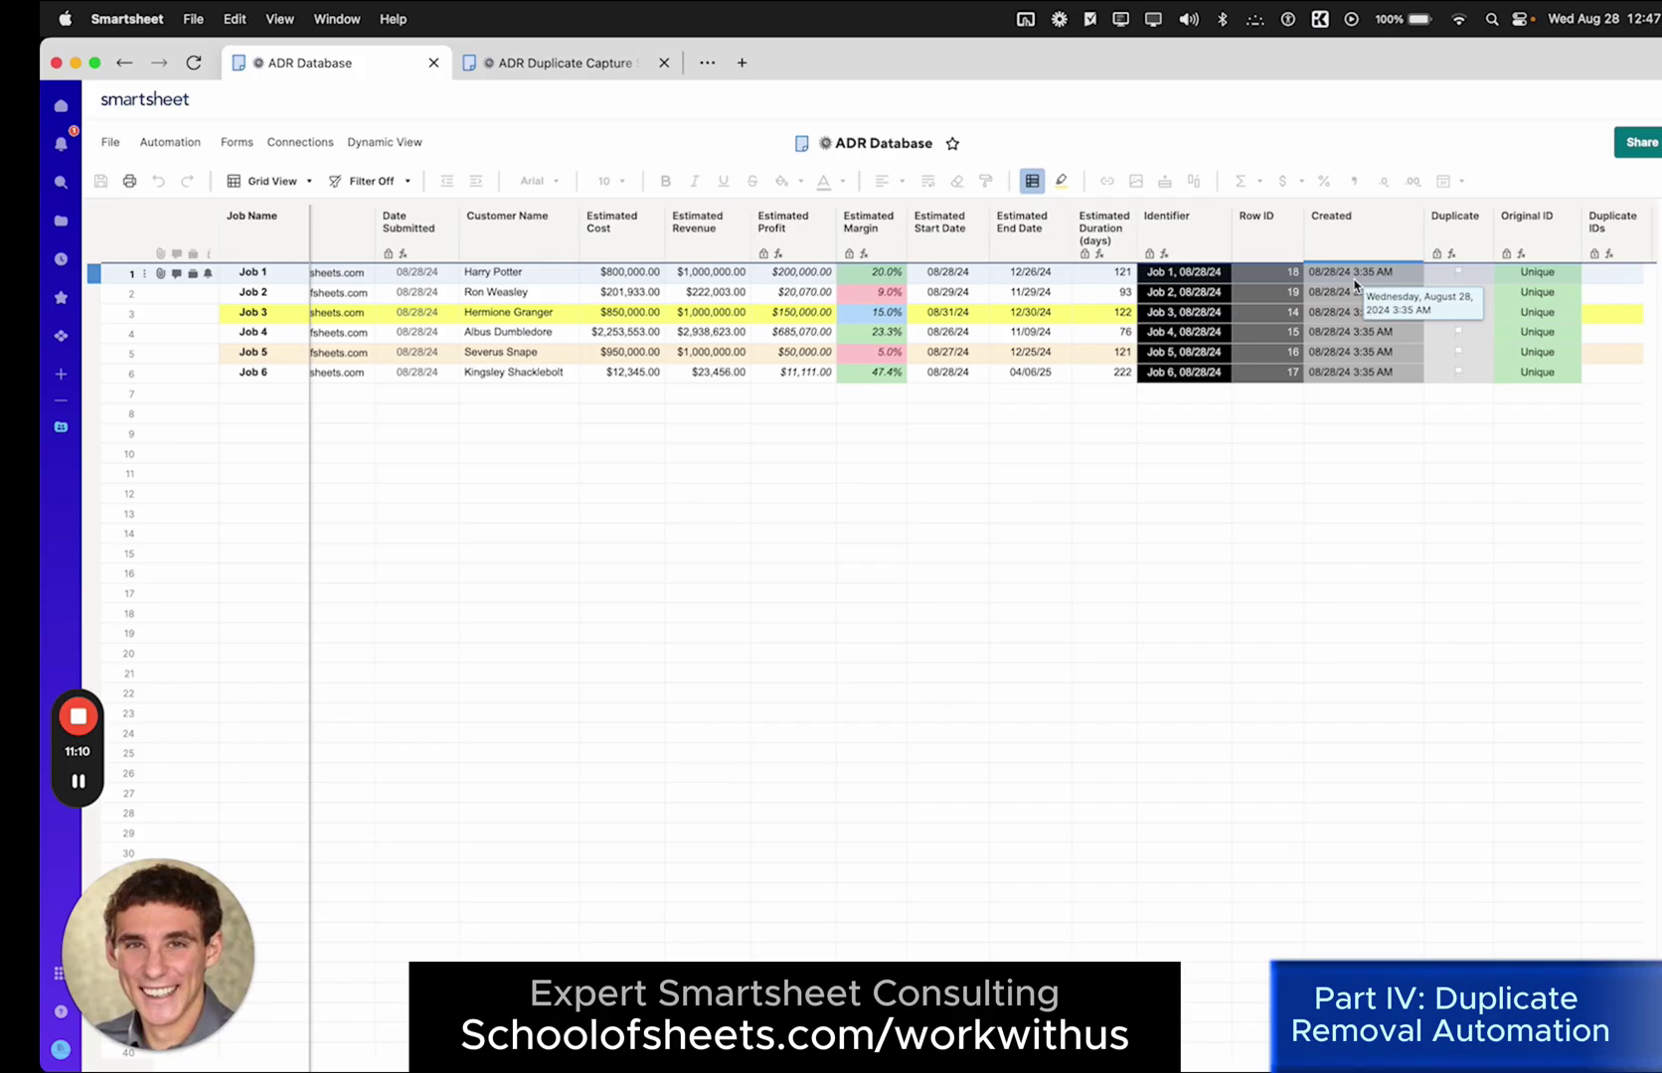
# Reload the ADR Duplicate Capture Sheet to show the 18 moved duplicate job rows.
pyautogui.click(586, 62)
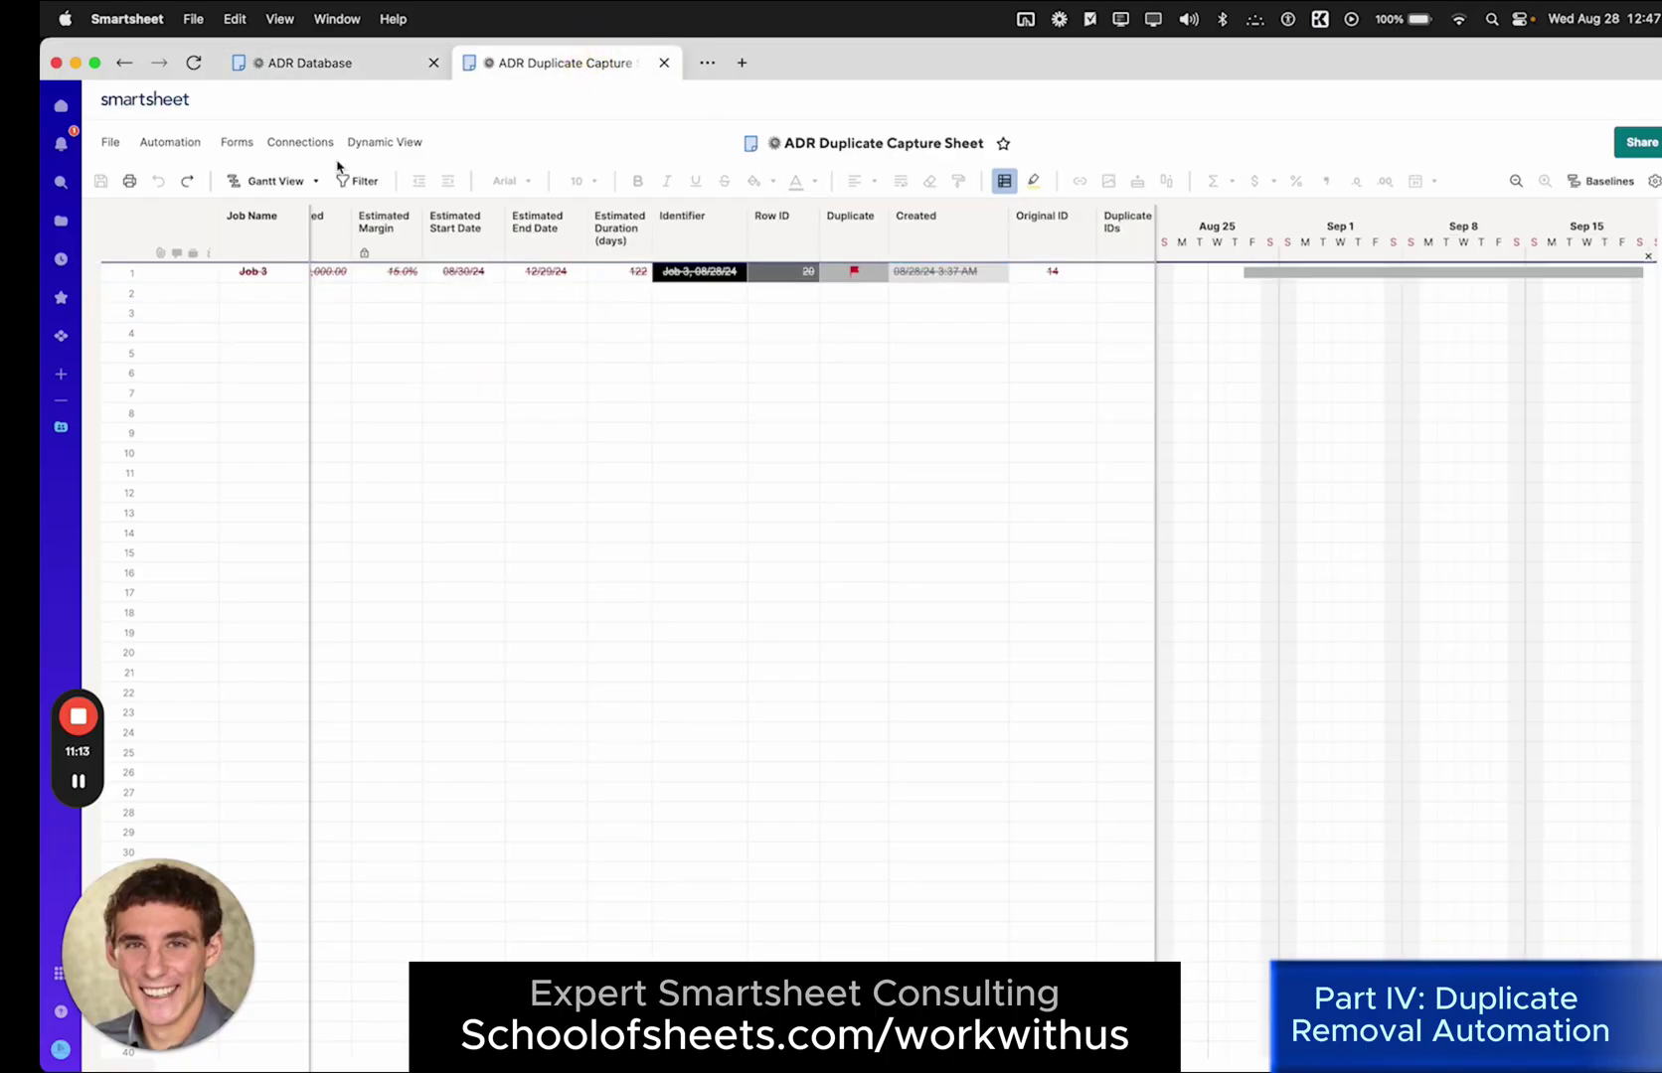
pyautogui.click(194, 63)
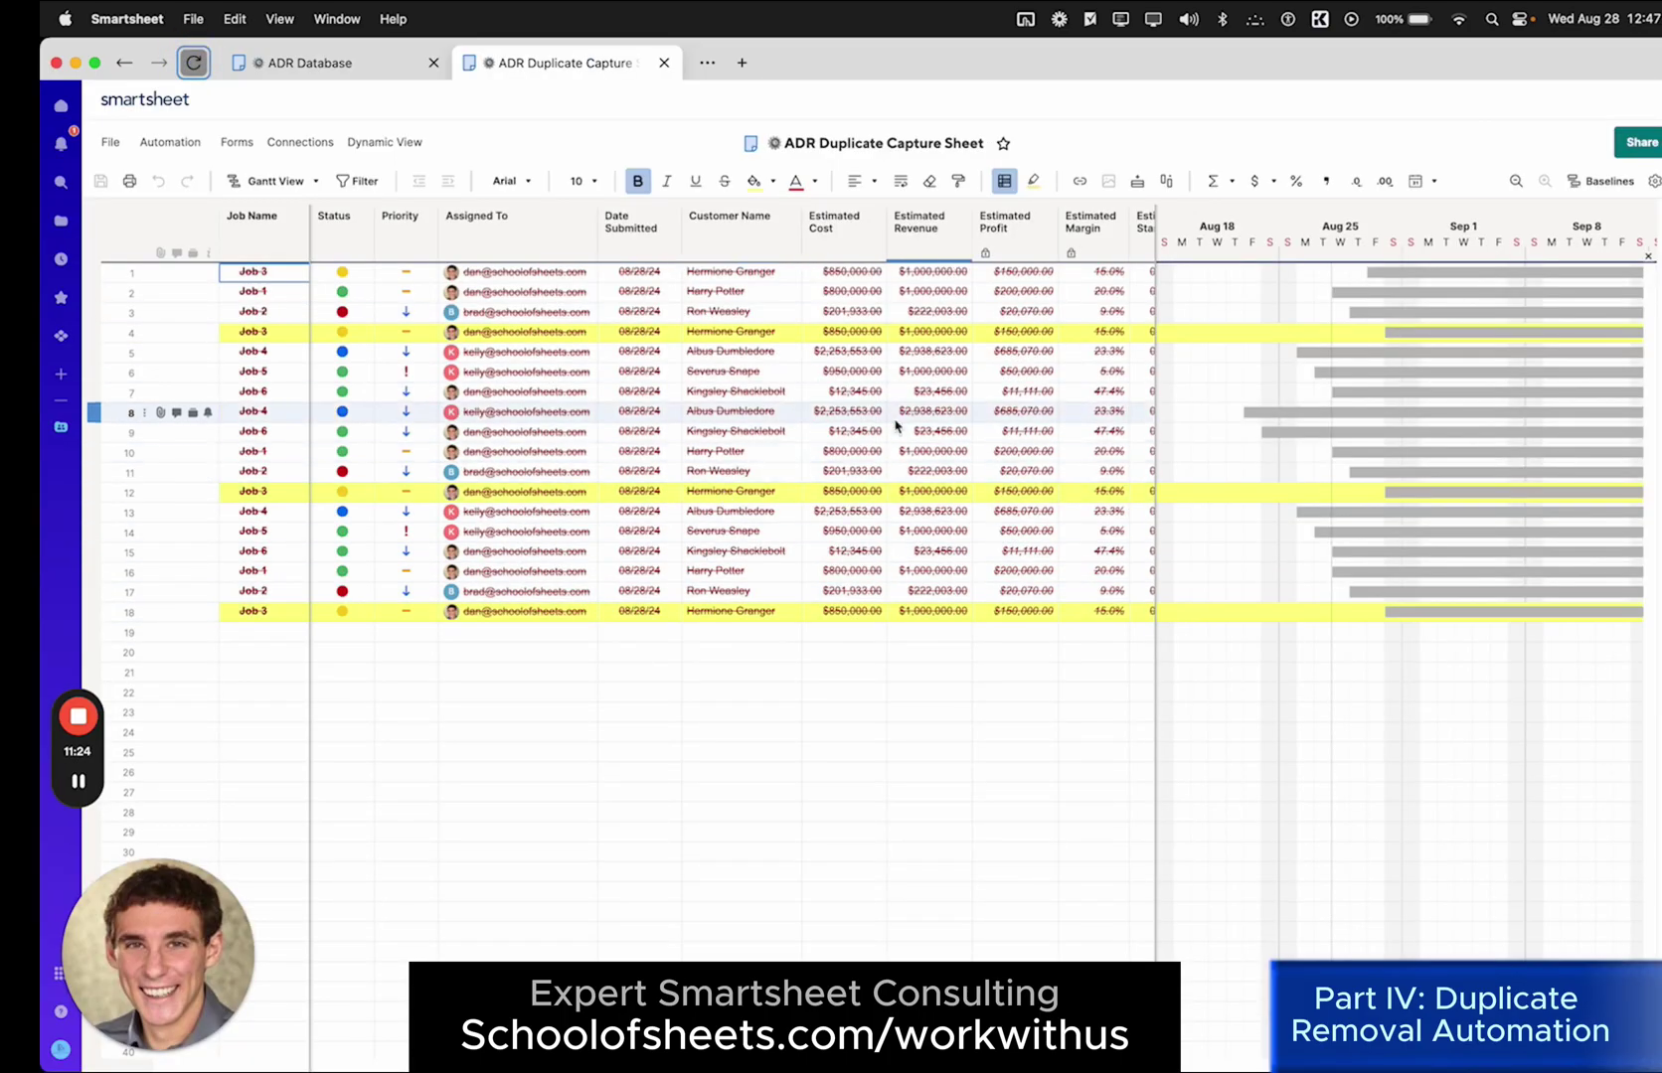
pyautogui.hscroll(6, 805, 452)
pyautogui.hscroll(2, 805, 452)
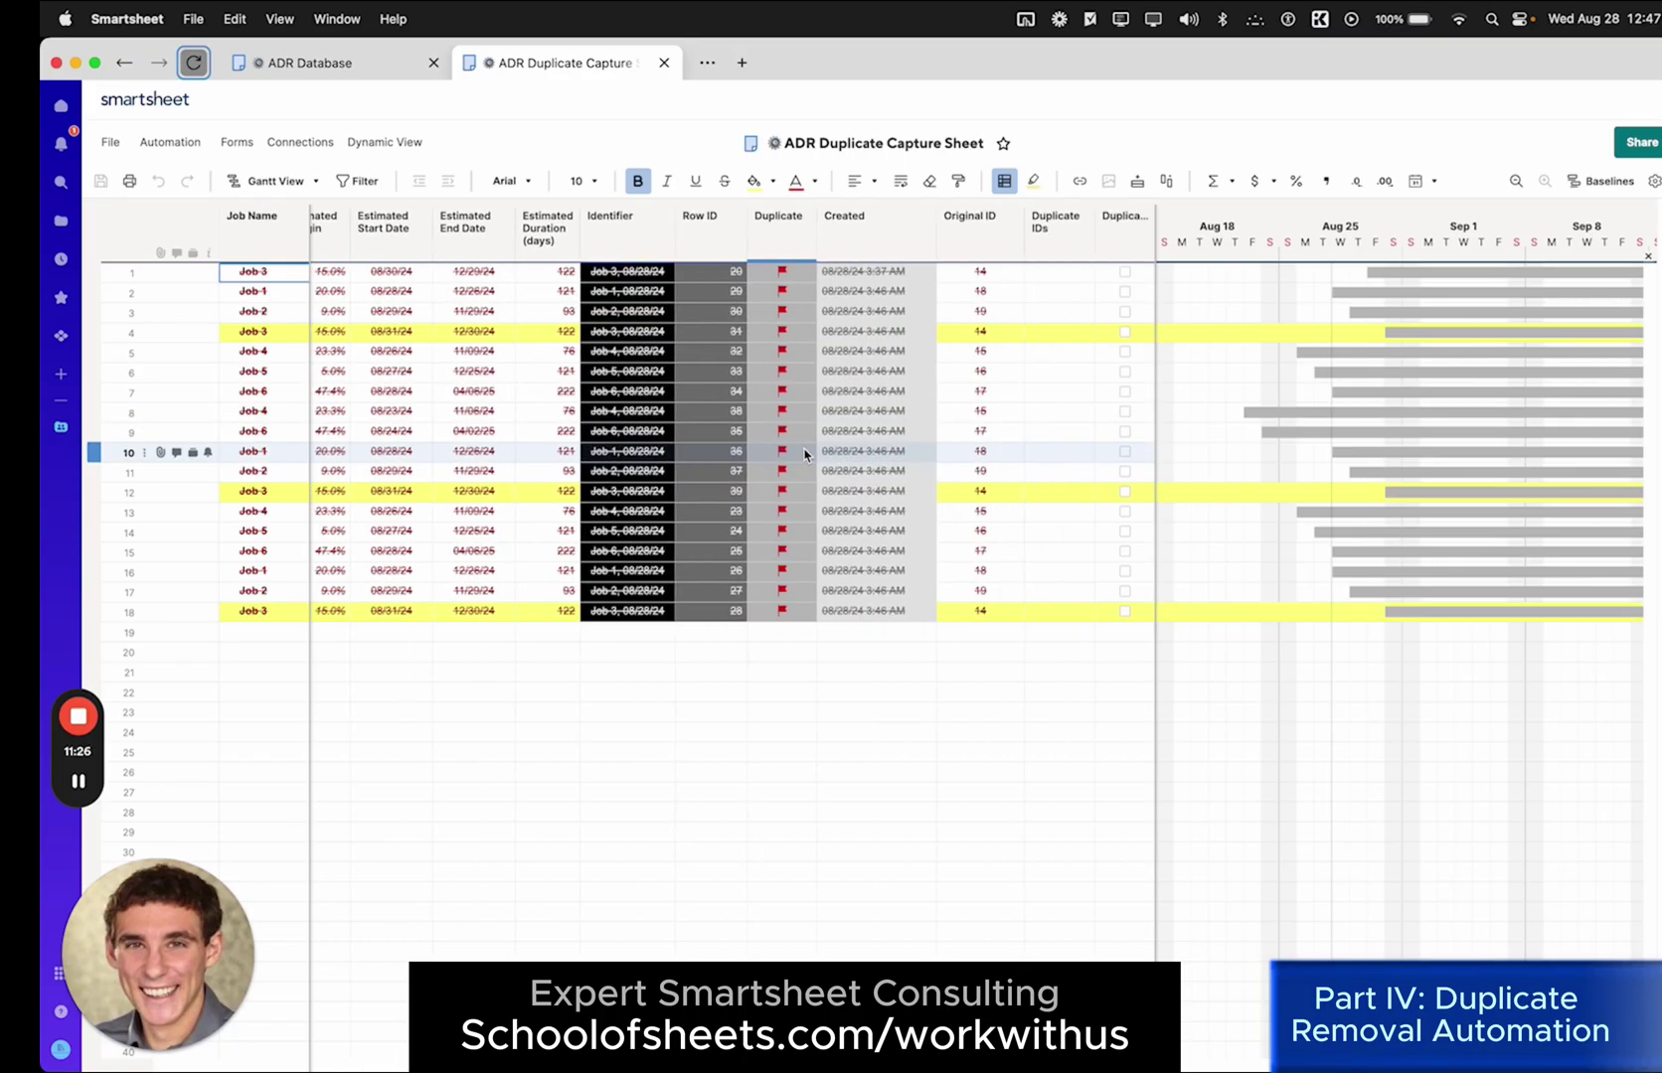
pyautogui.hscroll(-10, 898, 464)
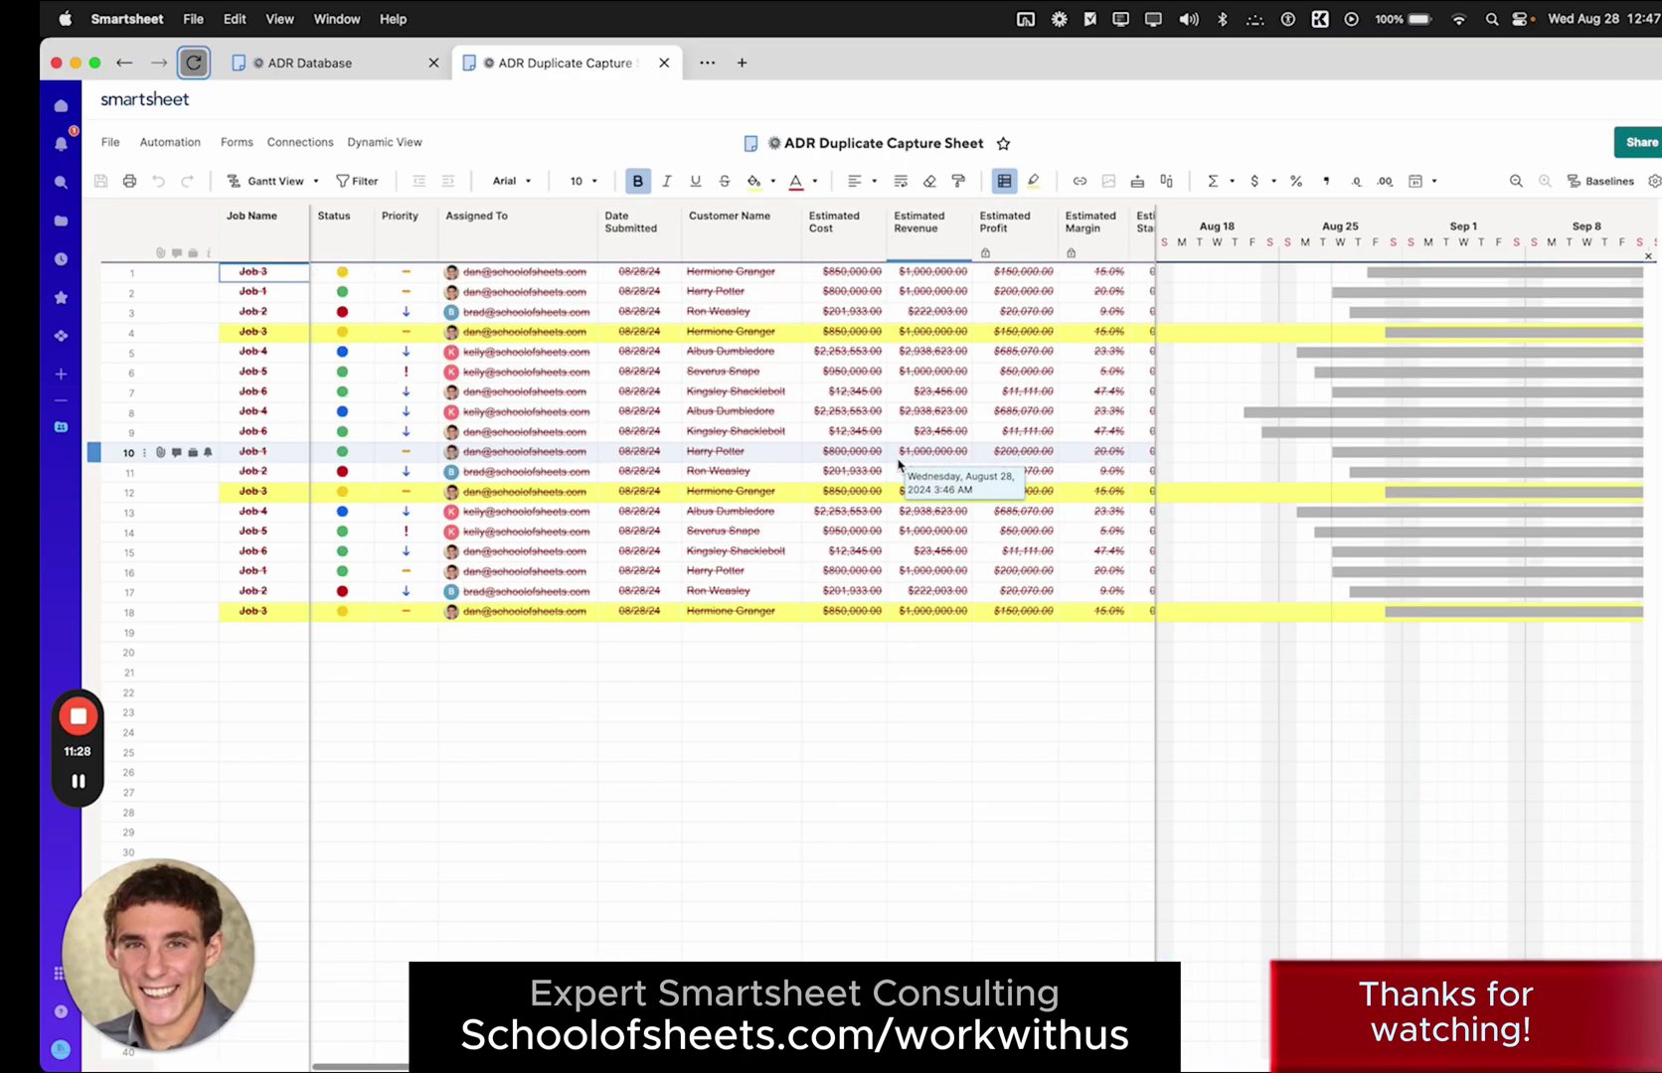